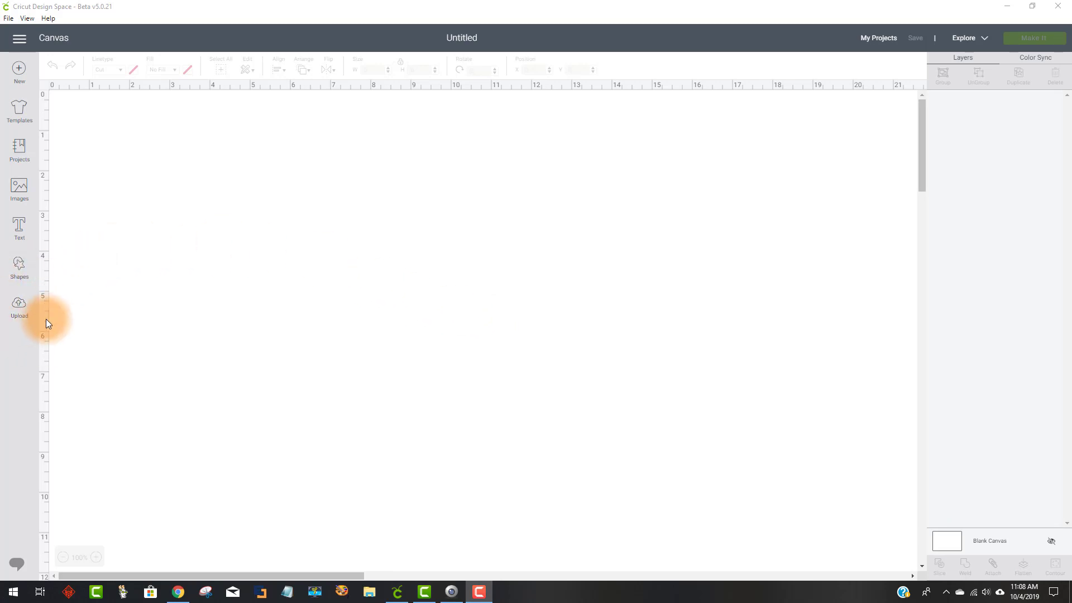
# - Leave the blank canvas for the Upload page in the left sidebar
pyautogui.click(22, 319)
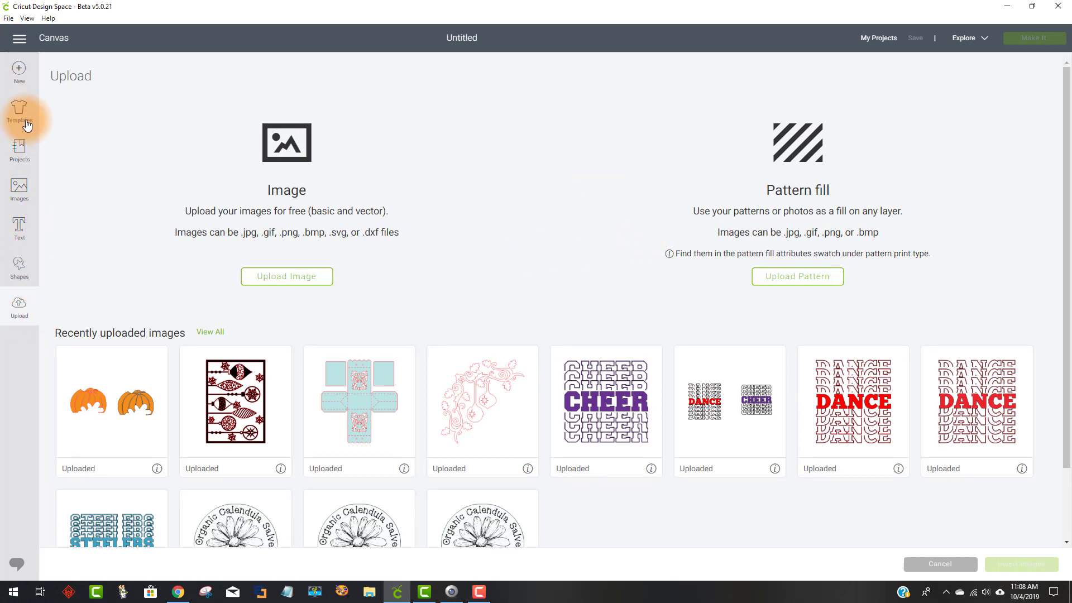
# - Search the image library for 'cupcake wrapper'
pyautogui.click(21, 192)
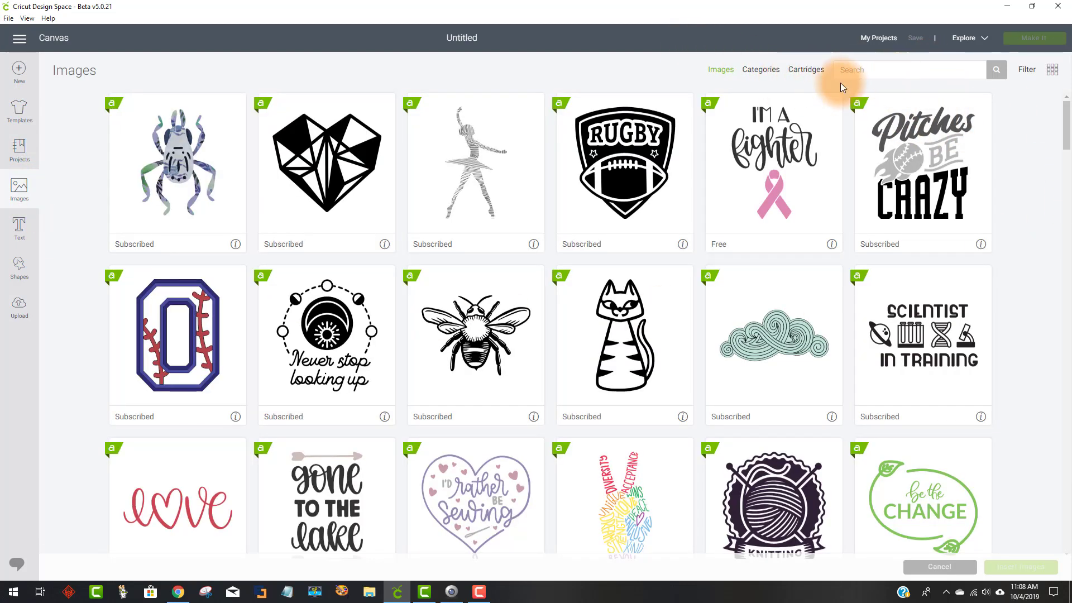
pyautogui.click(876, 70)
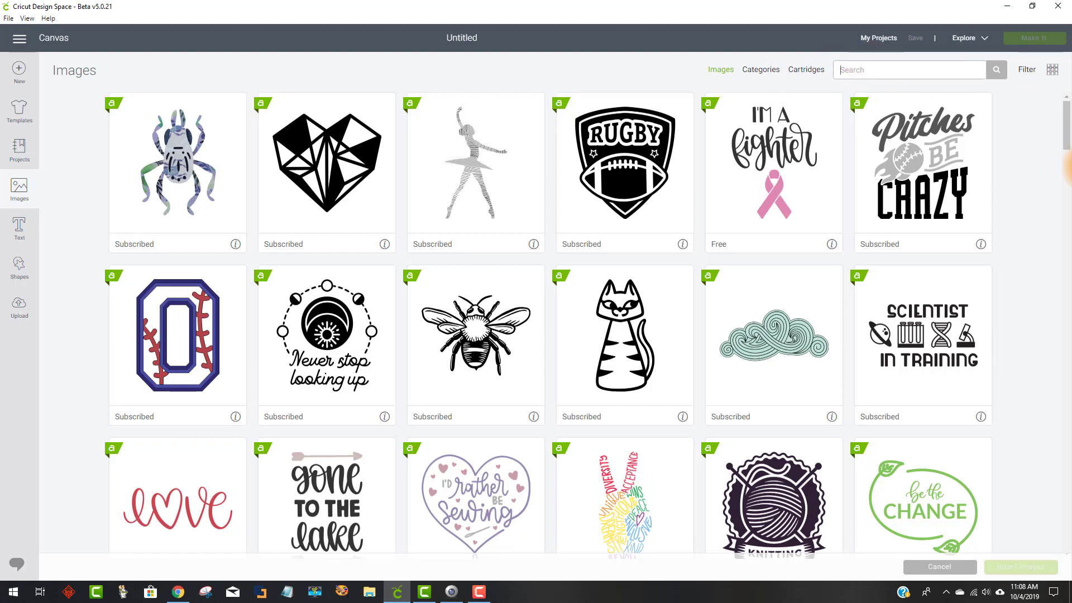
pyautogui.write('cupcake wrapper')
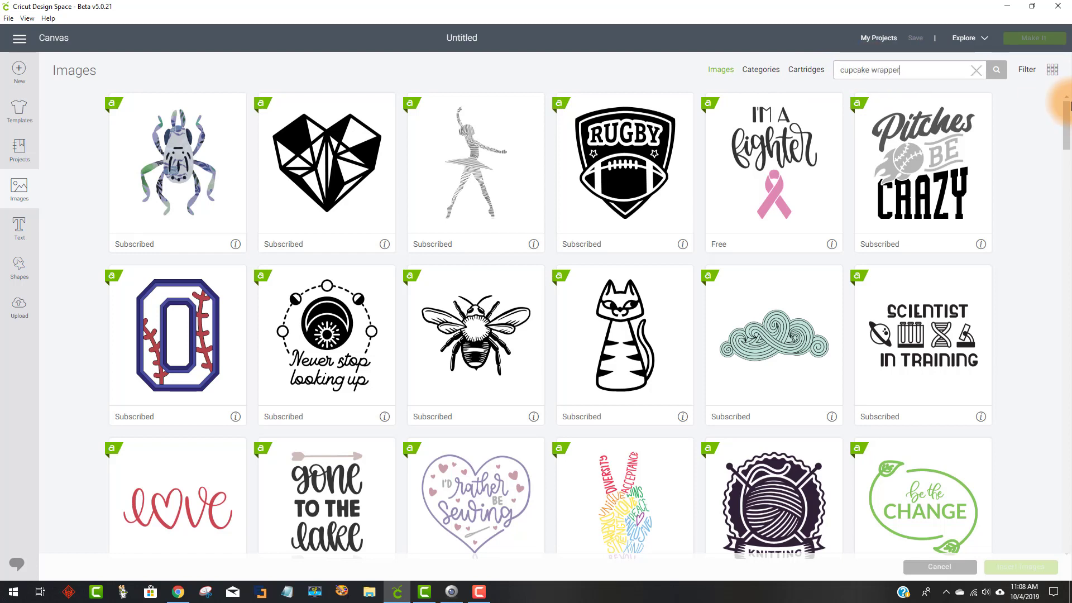
pyautogui.press('Return')
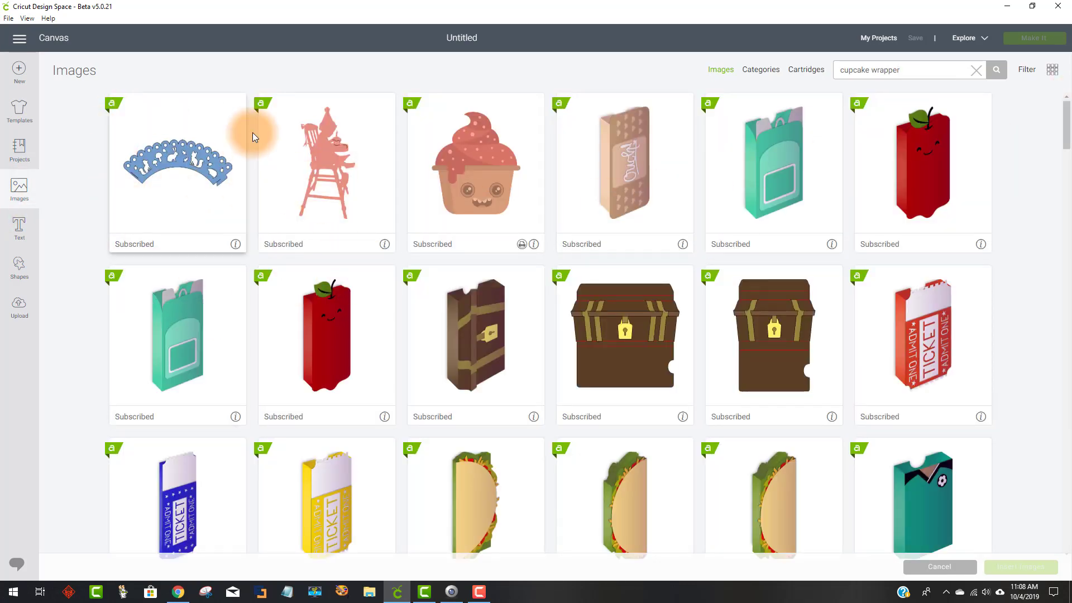
# - Queue the cupcake wrapper design for insertion and select the old search words
pyautogui.click(168, 163)
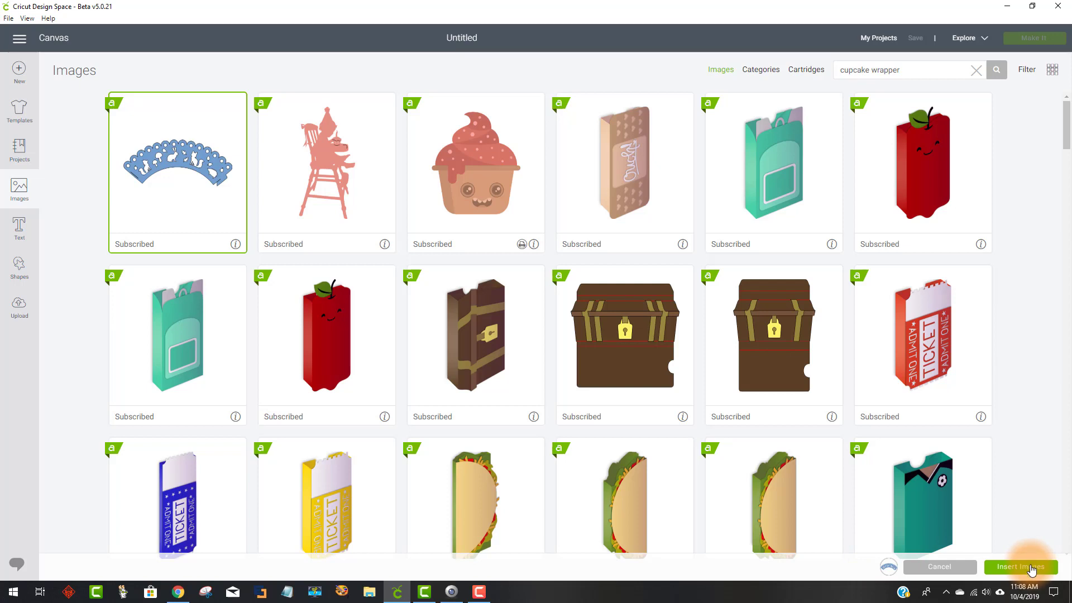
pyautogui.click(889, 569)
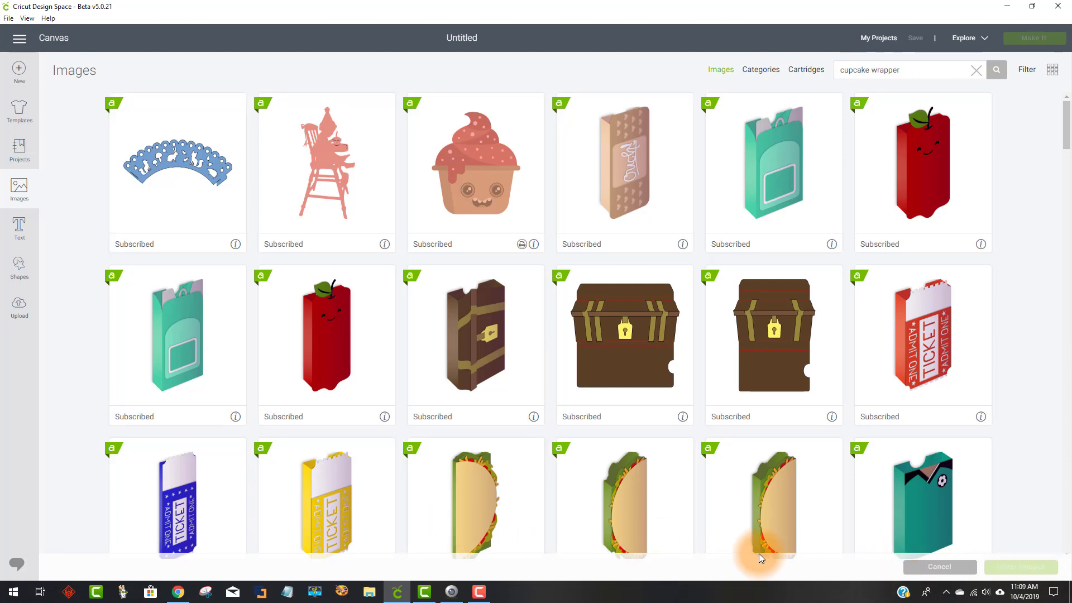
pyautogui.click(176, 166)
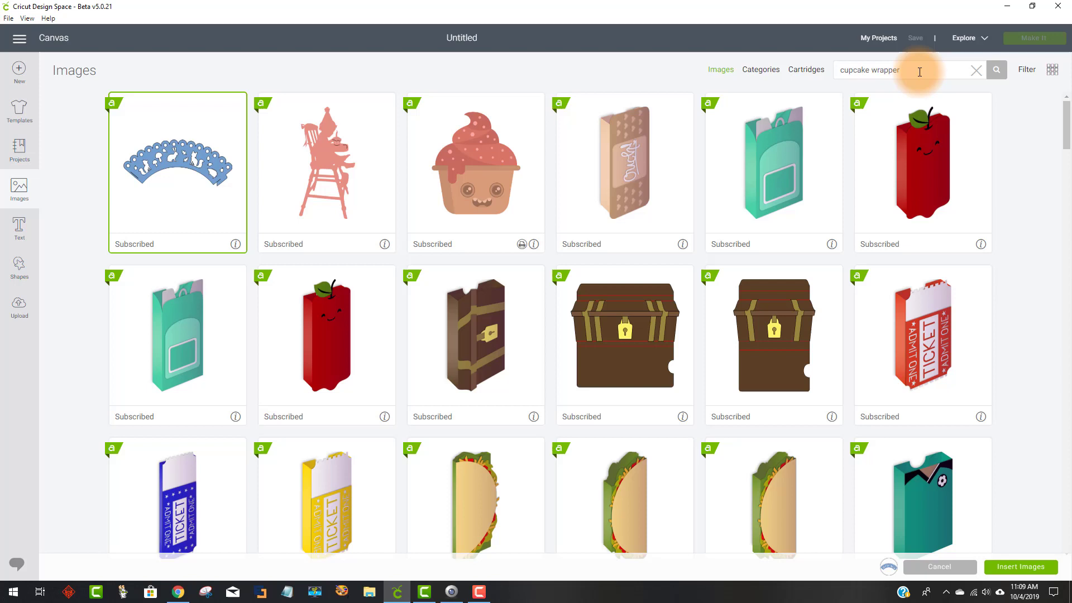
pyautogui.moveTo(926, 70); pyautogui.dragTo(798, 83)
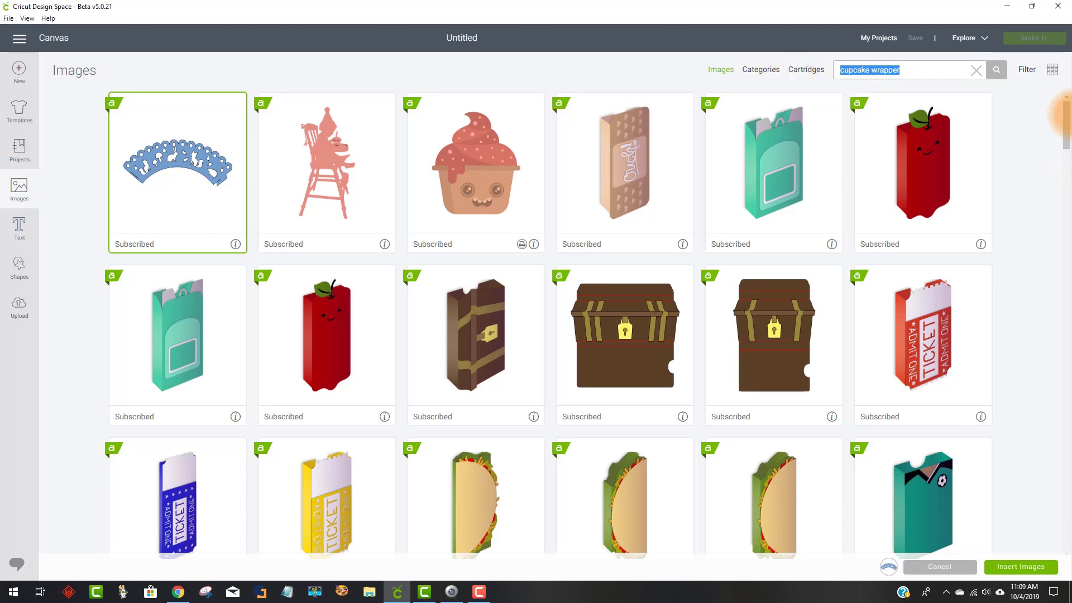
# - Search for 'halloween' and scroll the results down to the witch hat and ghost images
pyautogui.write('halloween')
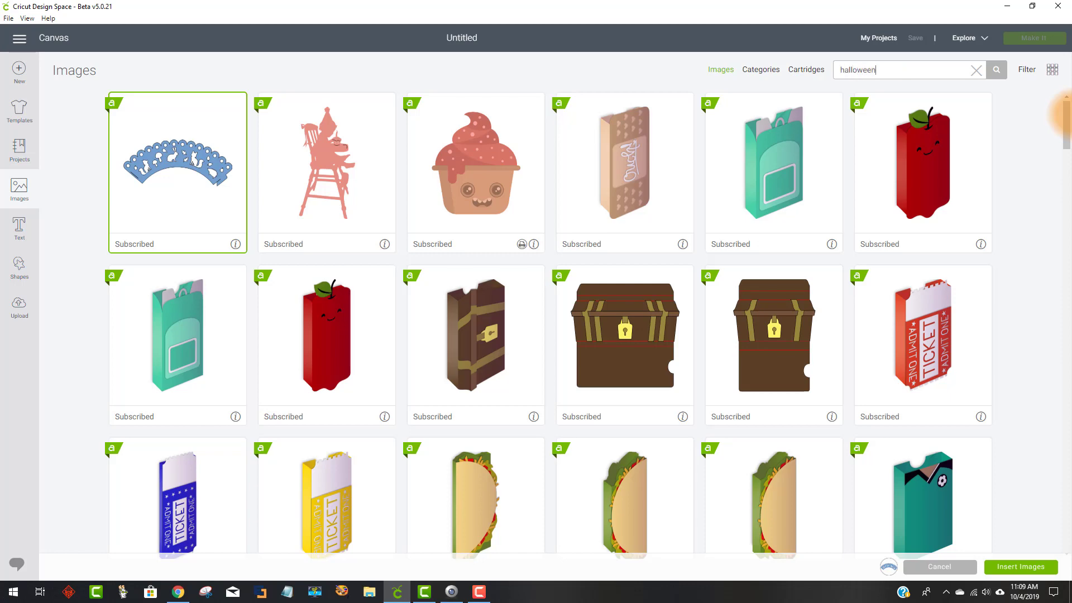
pyautogui.press('Return')
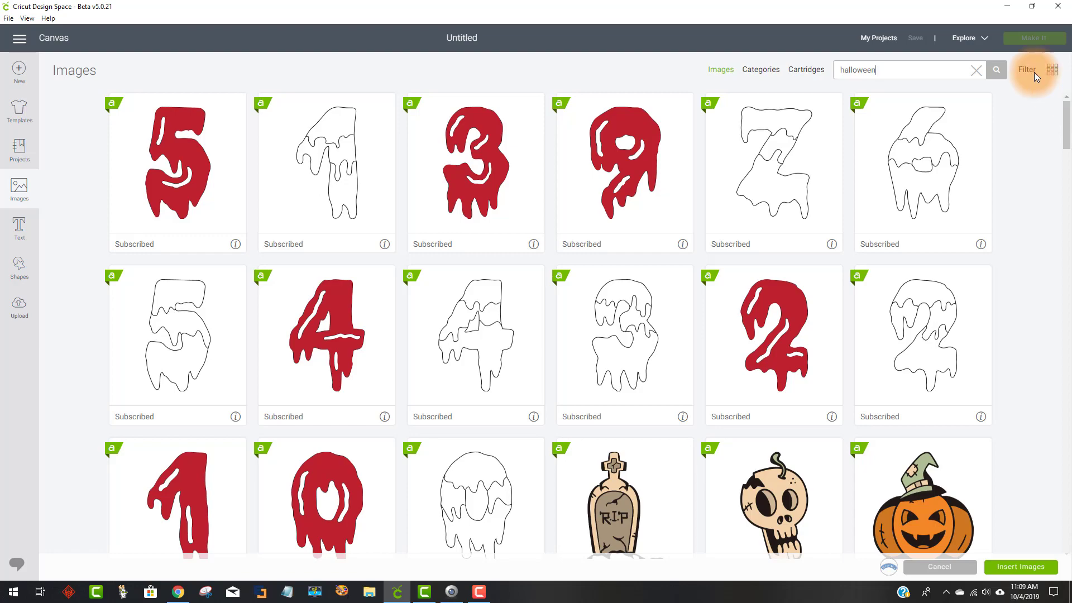
pyautogui.moveTo(1066, 116); pyautogui.dragTo(1065, 510)
pyautogui.scroll(-1, 923, 372)
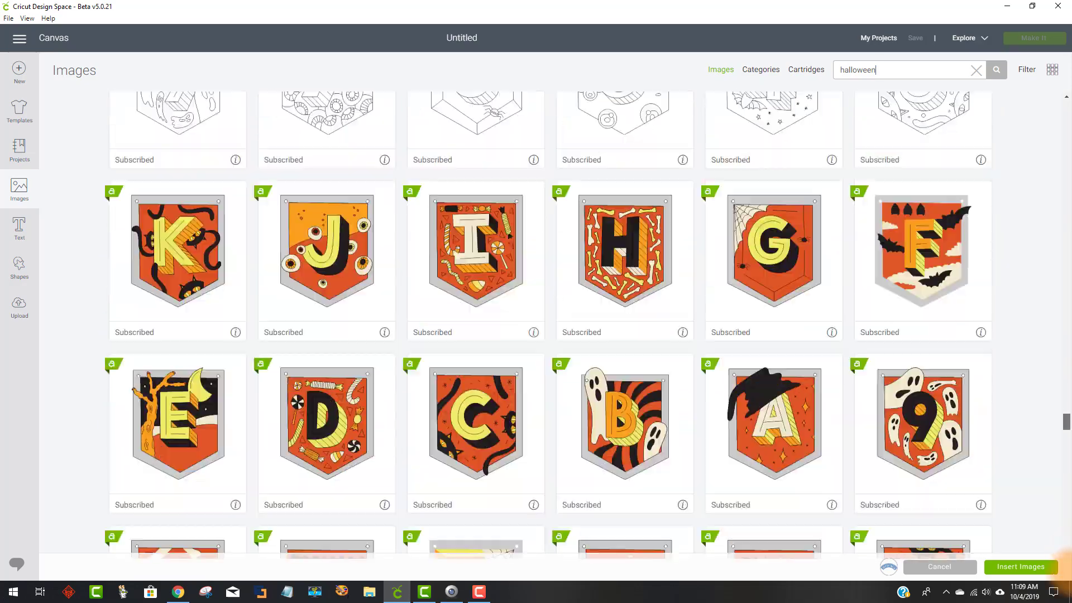
pyautogui.scroll(-3, 872, 382)
pyautogui.scroll(-10, 868, 366)
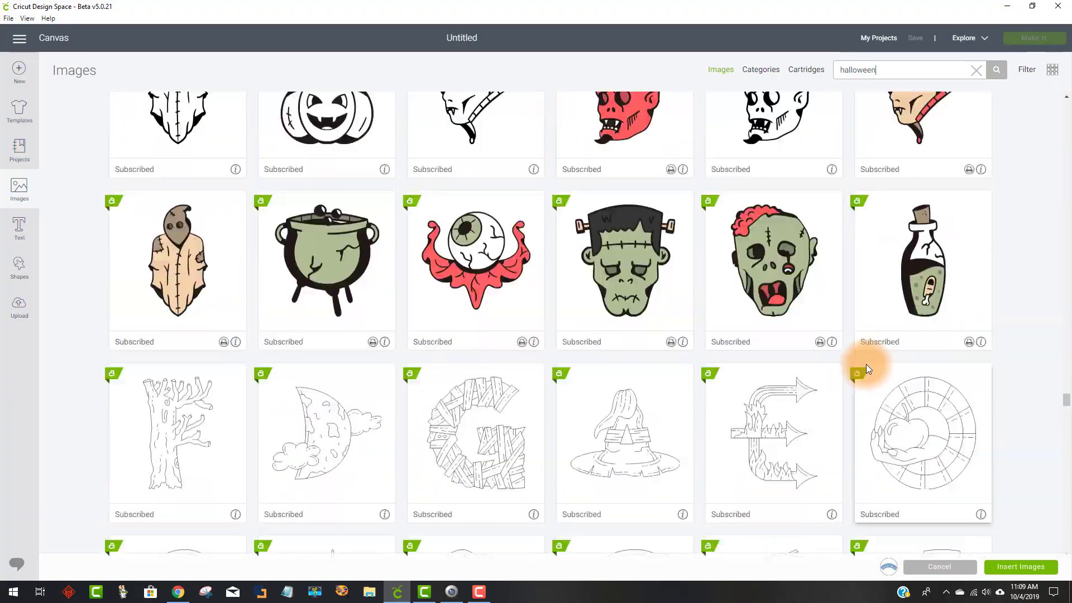
pyautogui.scroll(-15, 861, 338)
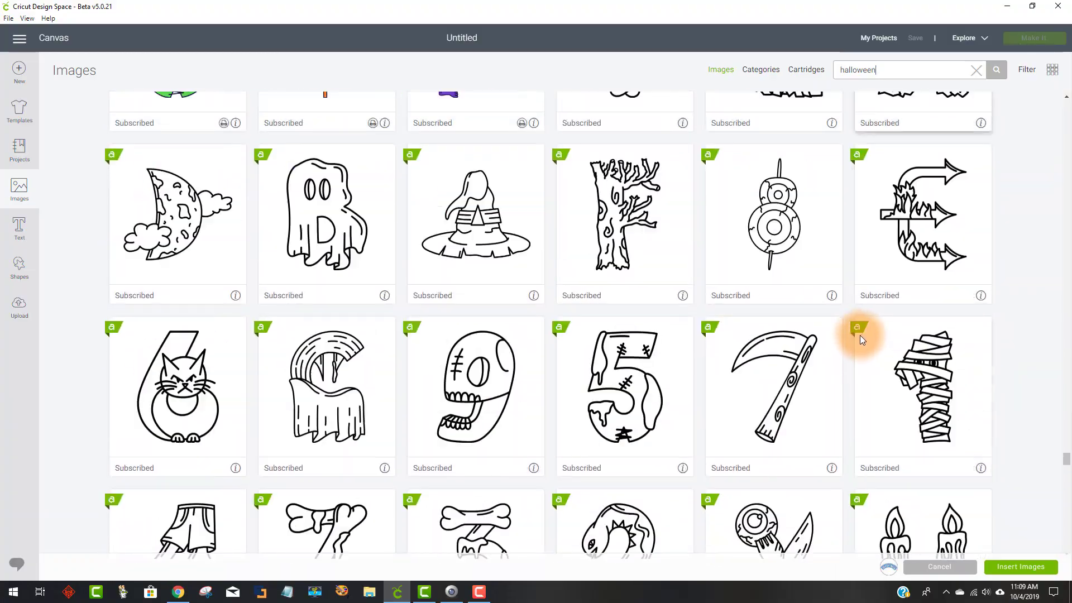
pyautogui.scroll(-15, 861, 329)
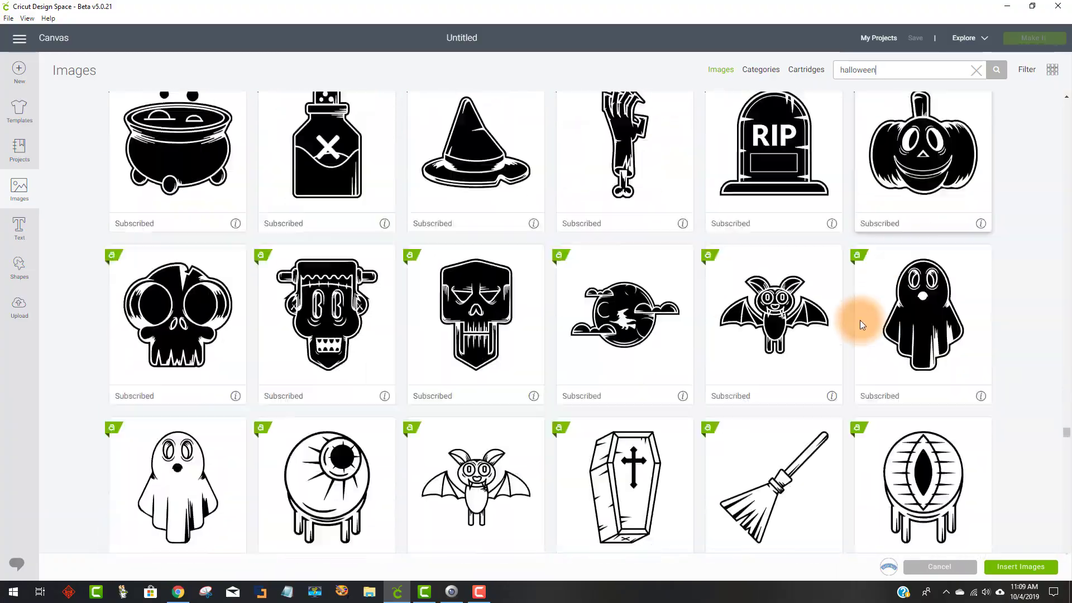
pyautogui.scroll(-15, 858, 301)
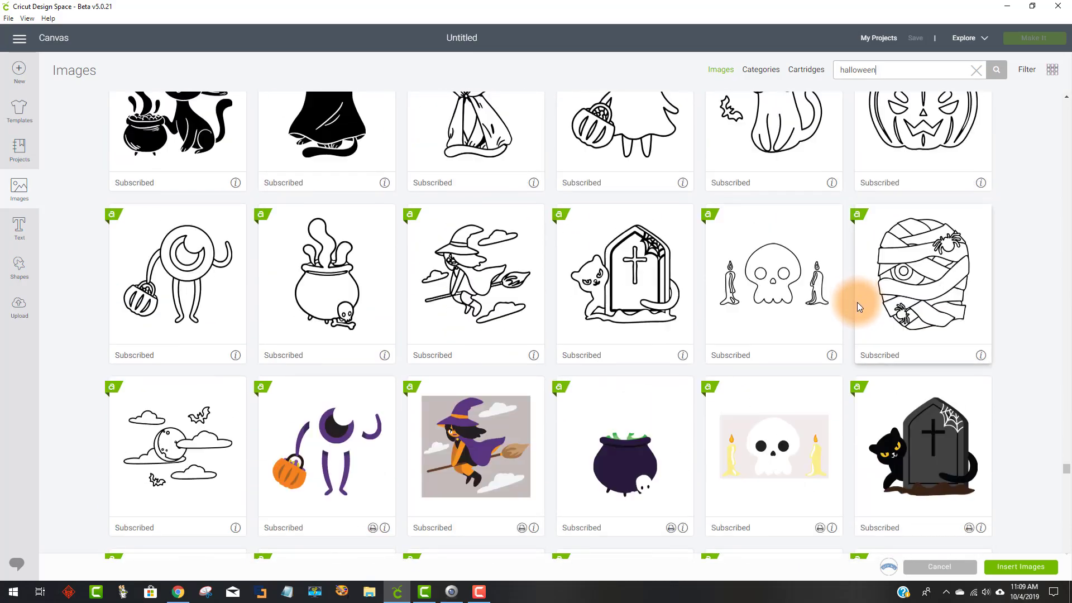
pyautogui.scroll(-10, 854, 293)
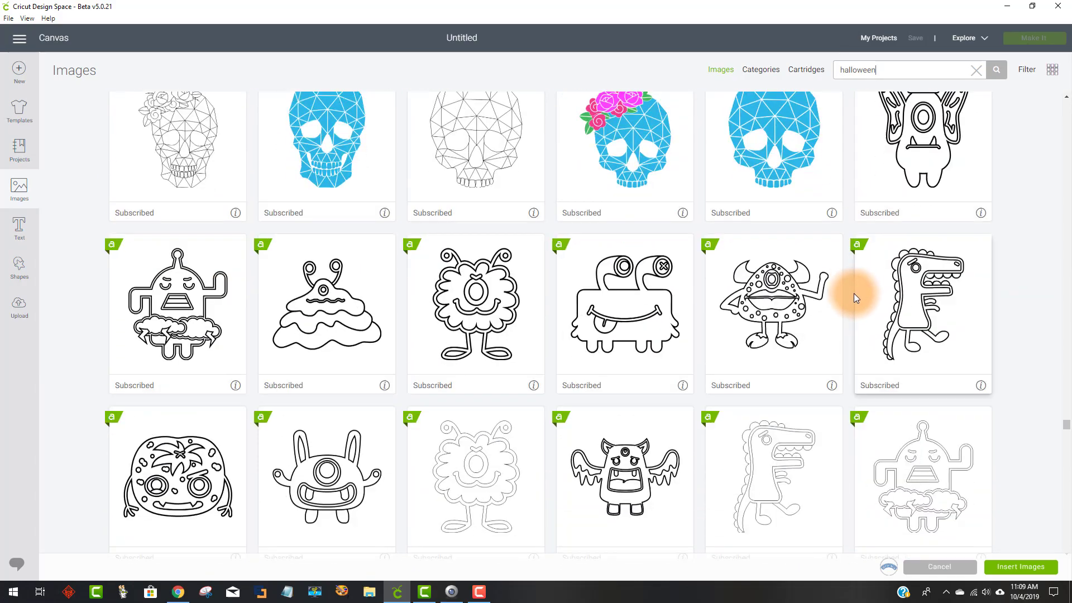
pyautogui.scroll(-15, 853, 299)
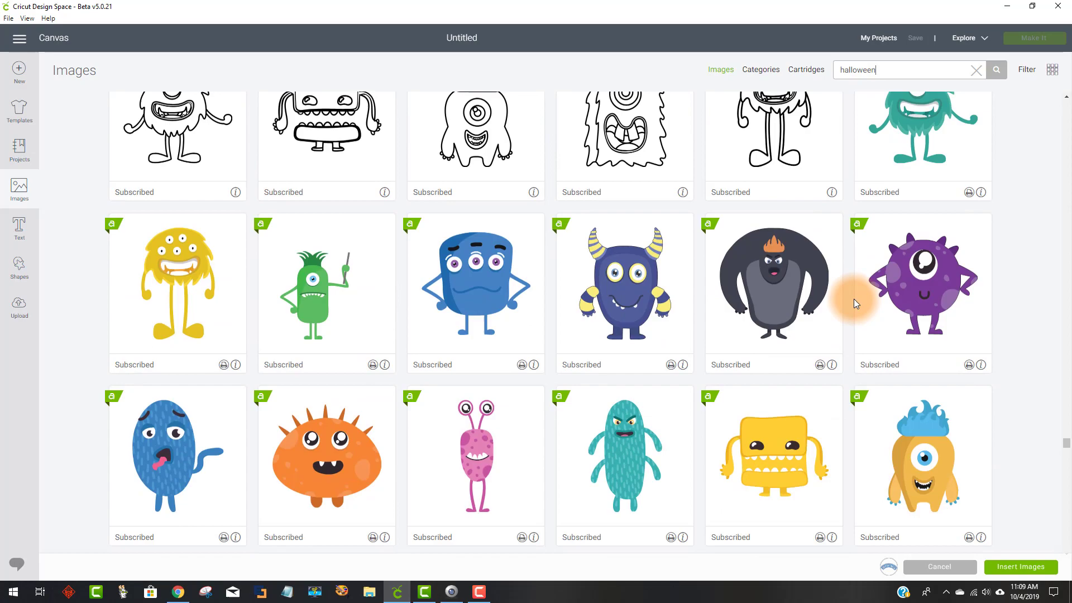
pyautogui.scroll(-15, 854, 293)
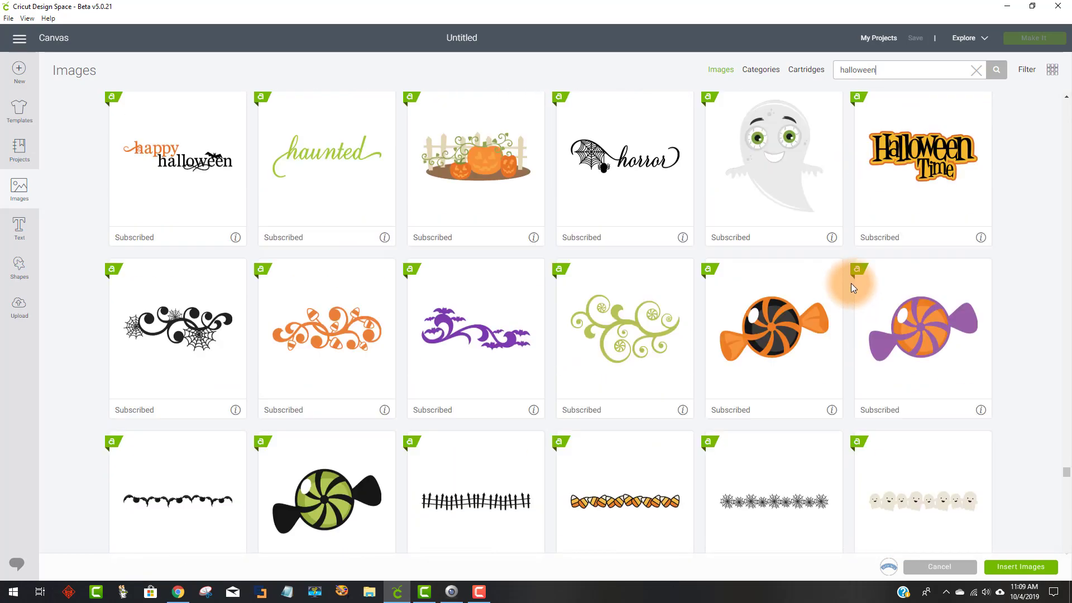
pyautogui.scroll(-15, 846, 270)
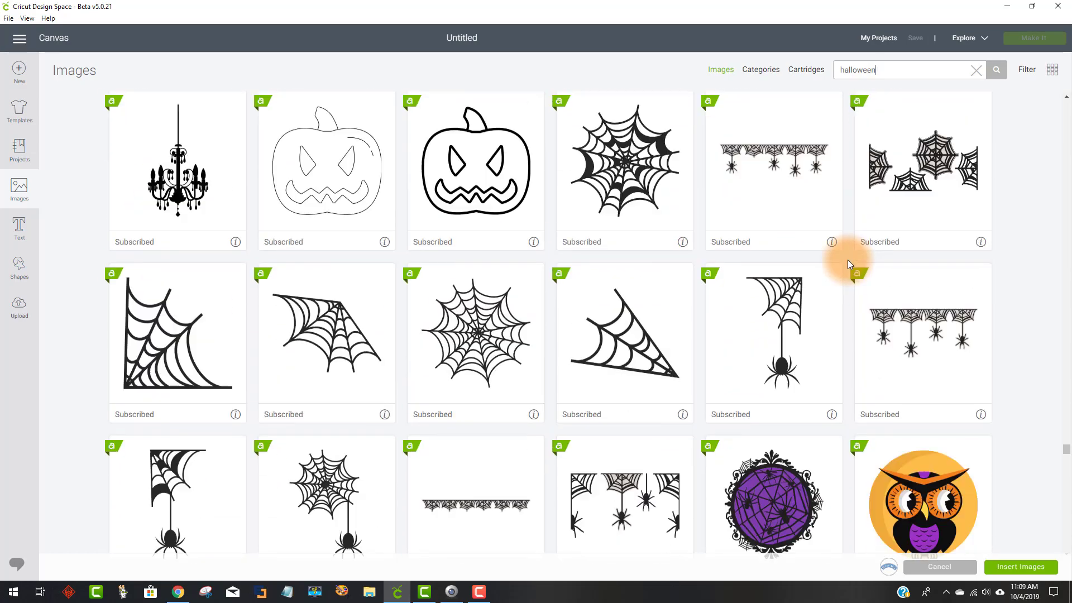
pyautogui.scroll(-15, 845, 252)
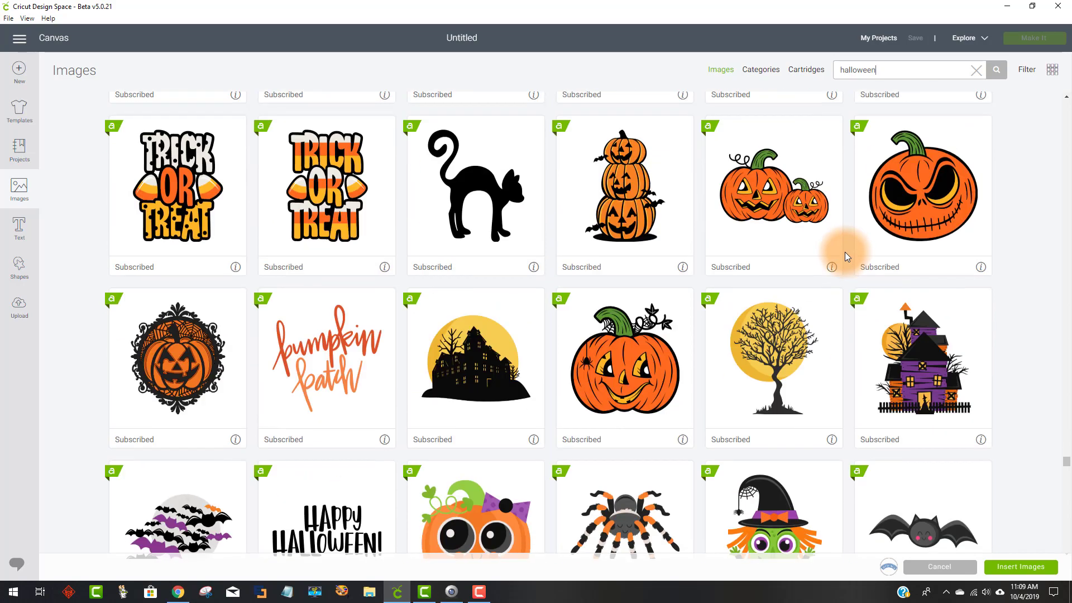
pyautogui.scroll(-15, 849, 254)
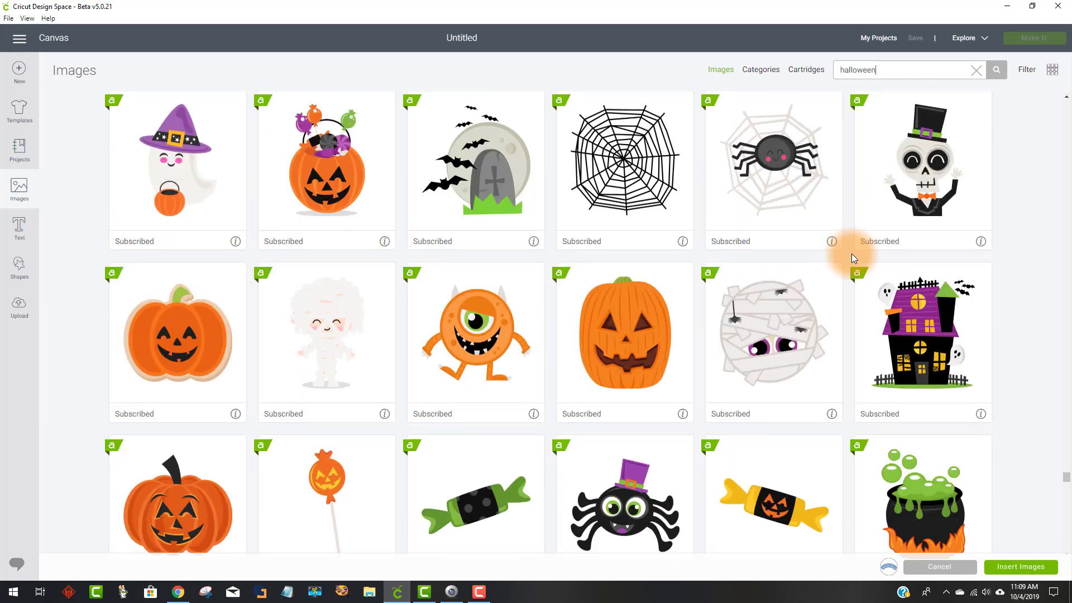
pyautogui.scroll(-15, 852, 248)
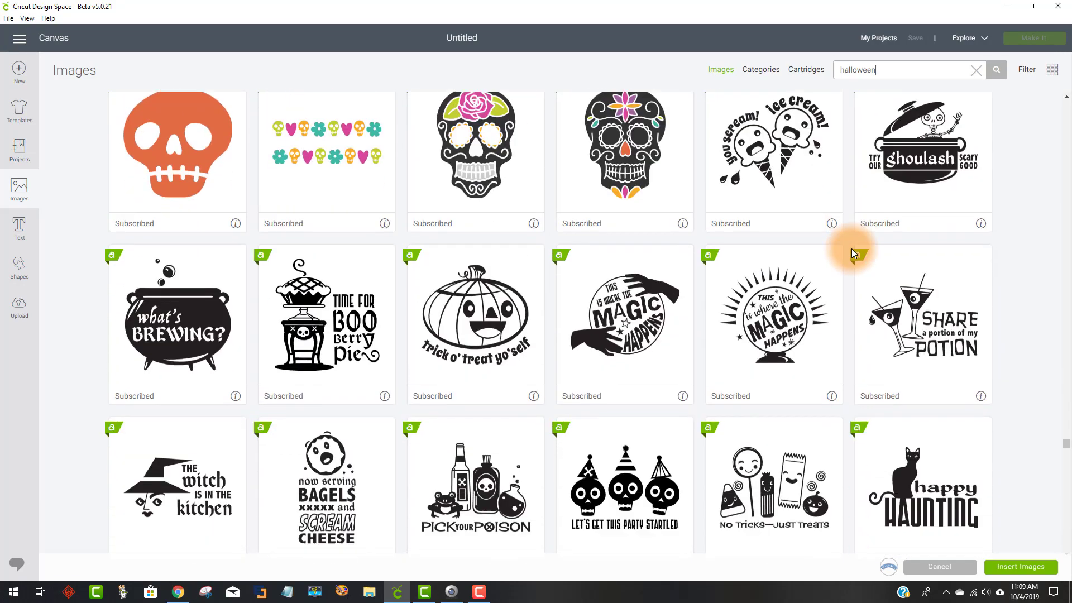
pyautogui.scroll(-15, 848, 249)
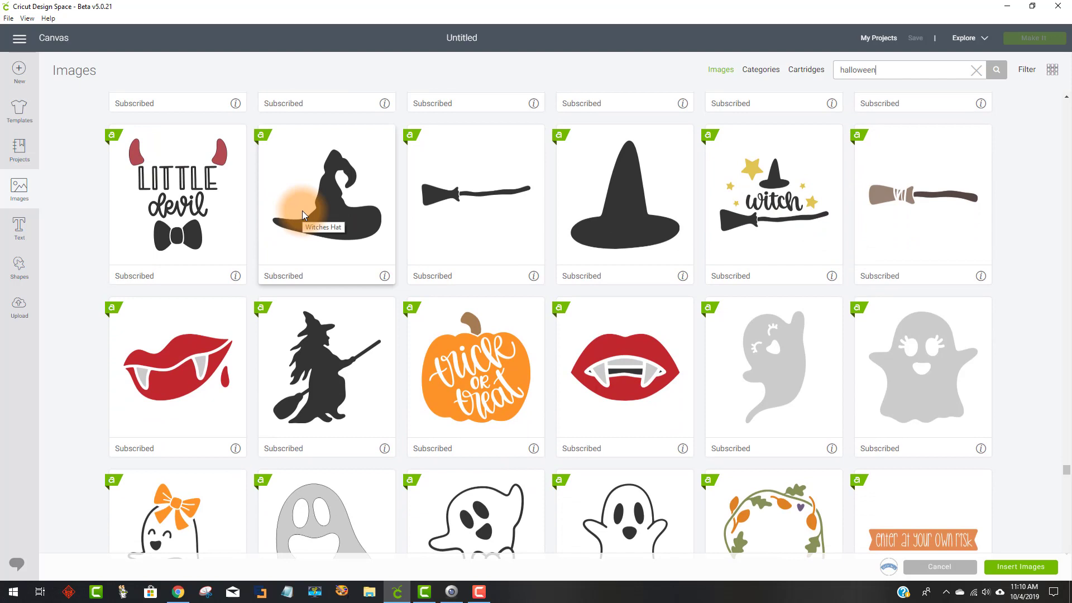
# - Add the Witches Hat and Witch Silhouette images to the insert selection
pyautogui.click(385, 276)
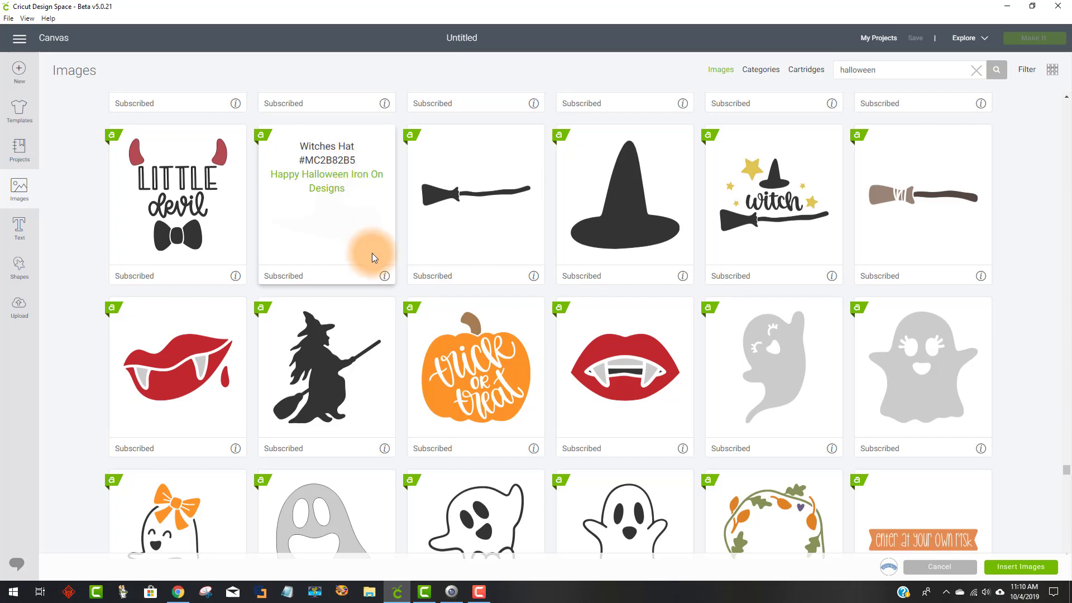
pyautogui.click(340, 222)
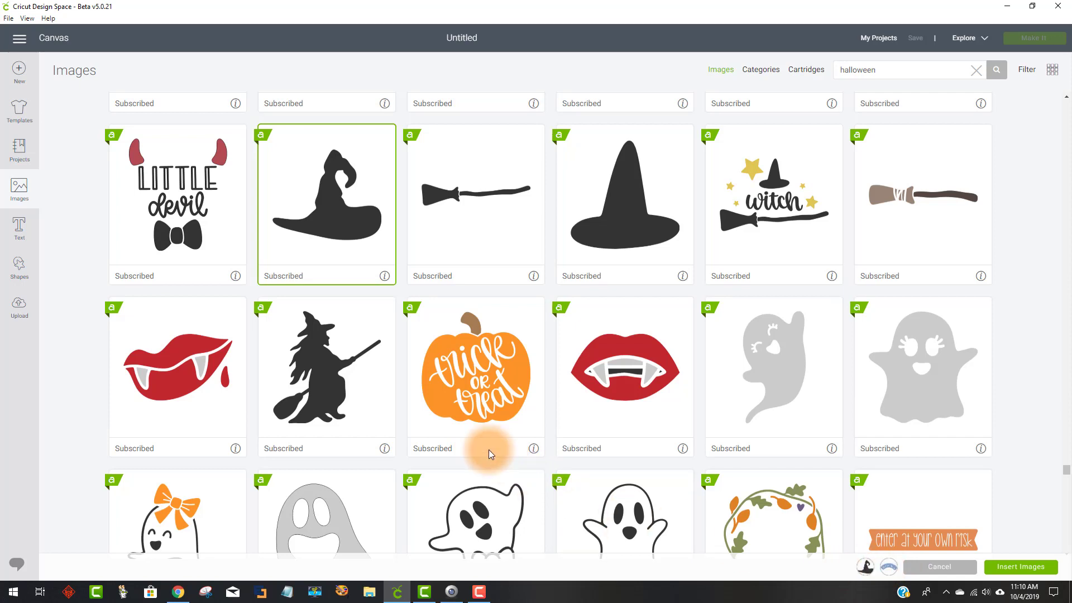
pyautogui.click(384, 447)
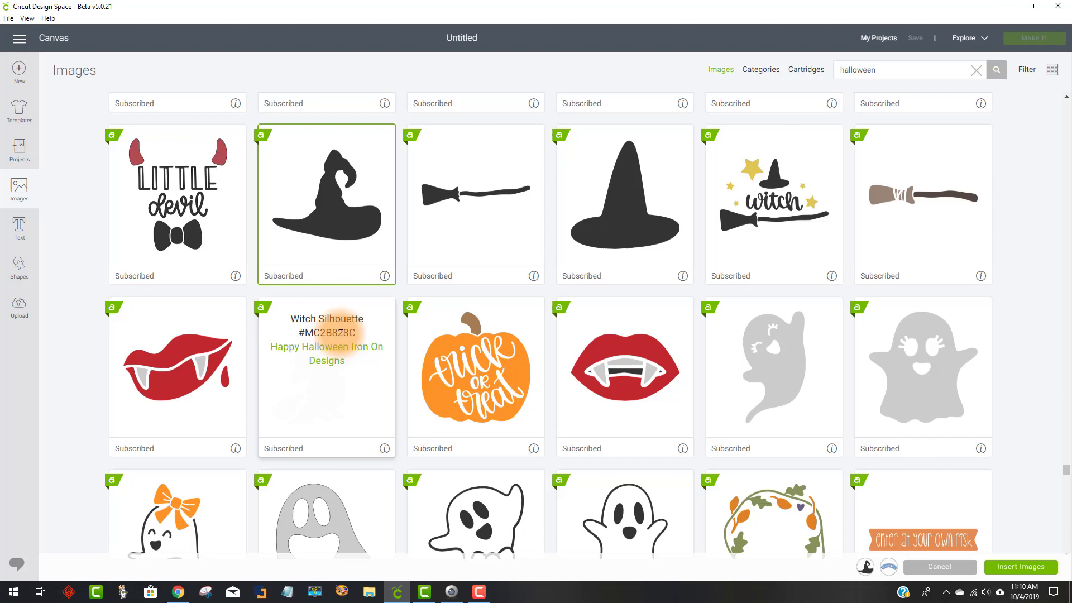
pyautogui.click(384, 450)
pyautogui.click(317, 383)
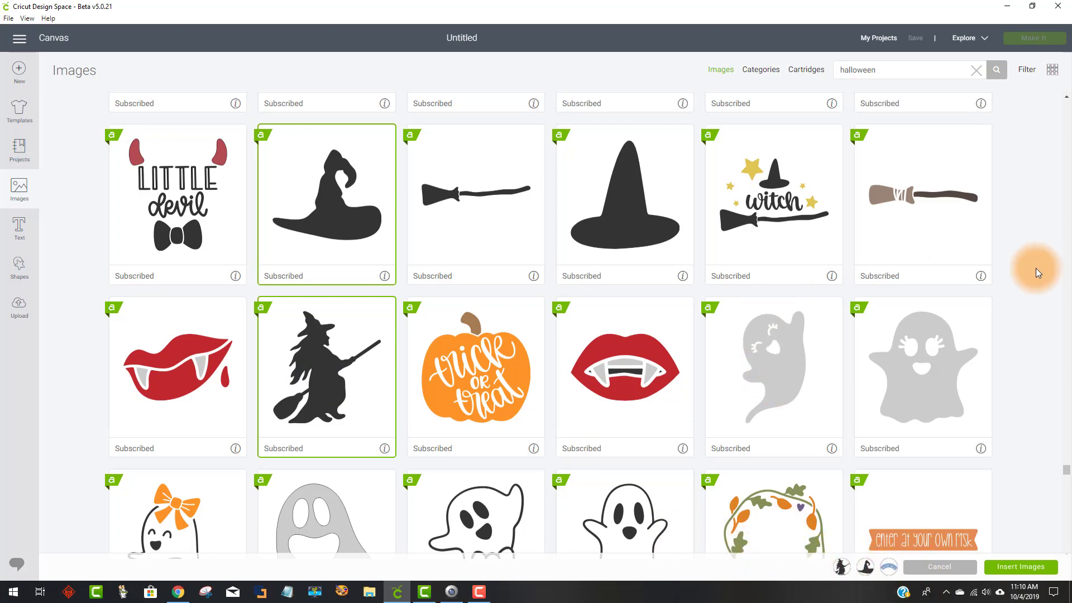
# - Add the arched black cat to the selection and view its details
pyautogui.scroll(10, 976, 407)
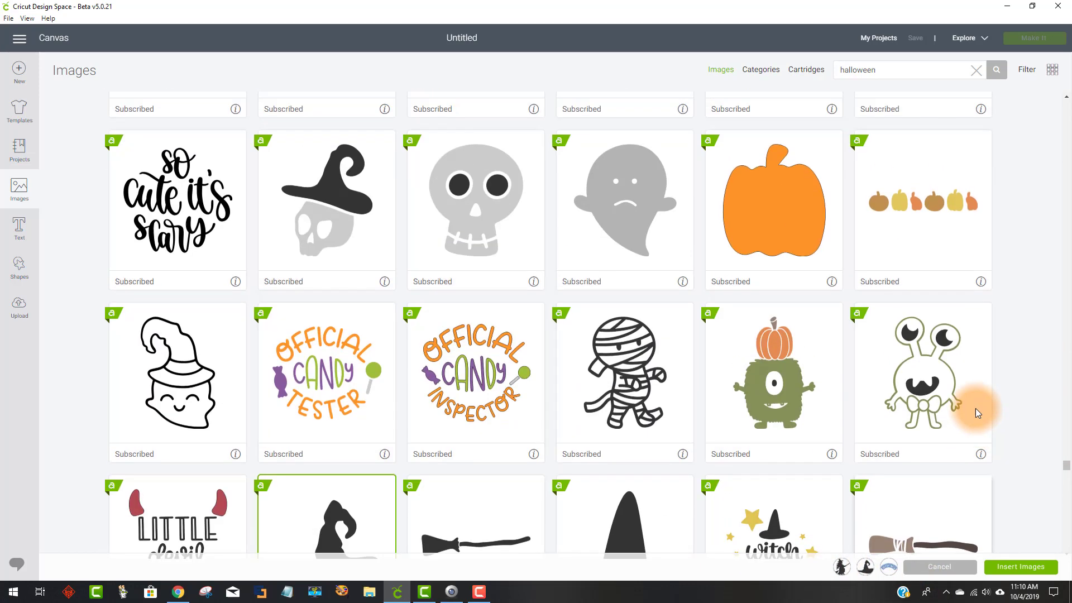
pyautogui.scroll(10, 976, 407)
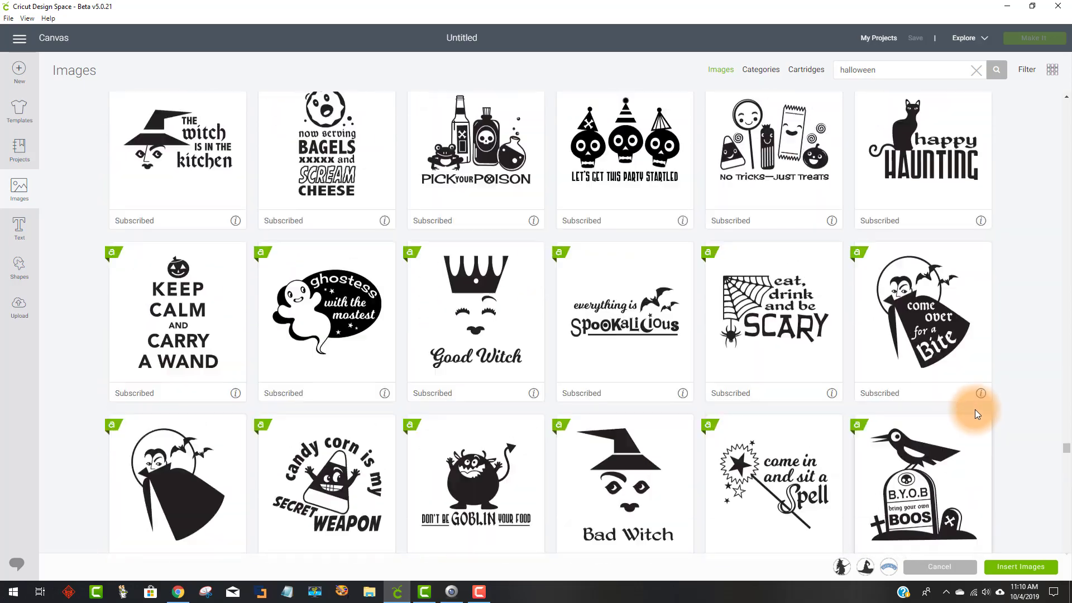
pyautogui.scroll(10, 975, 414)
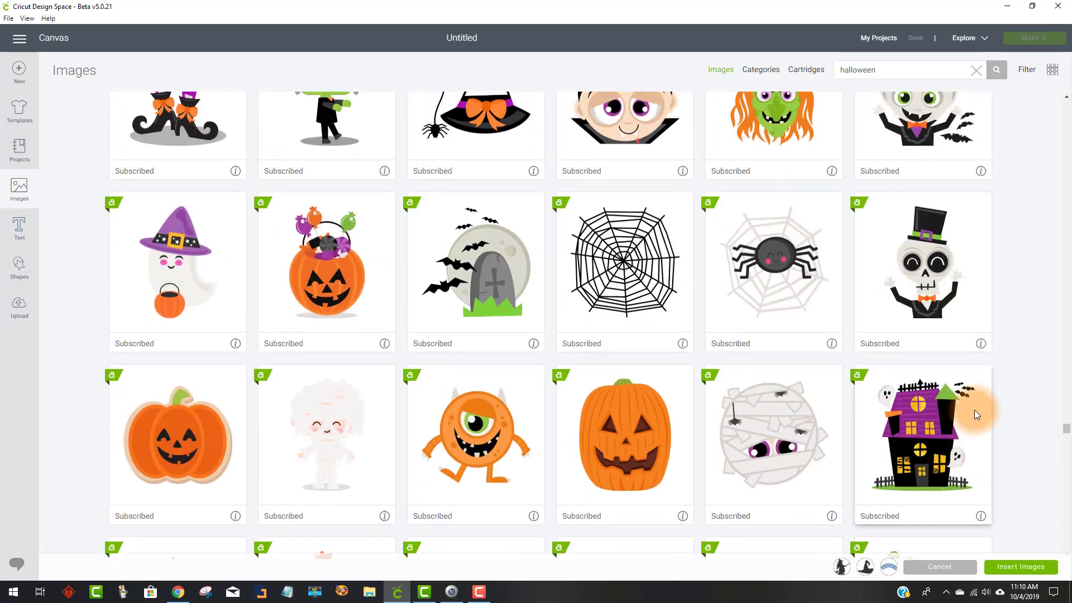
pyautogui.scroll(5, 973, 413)
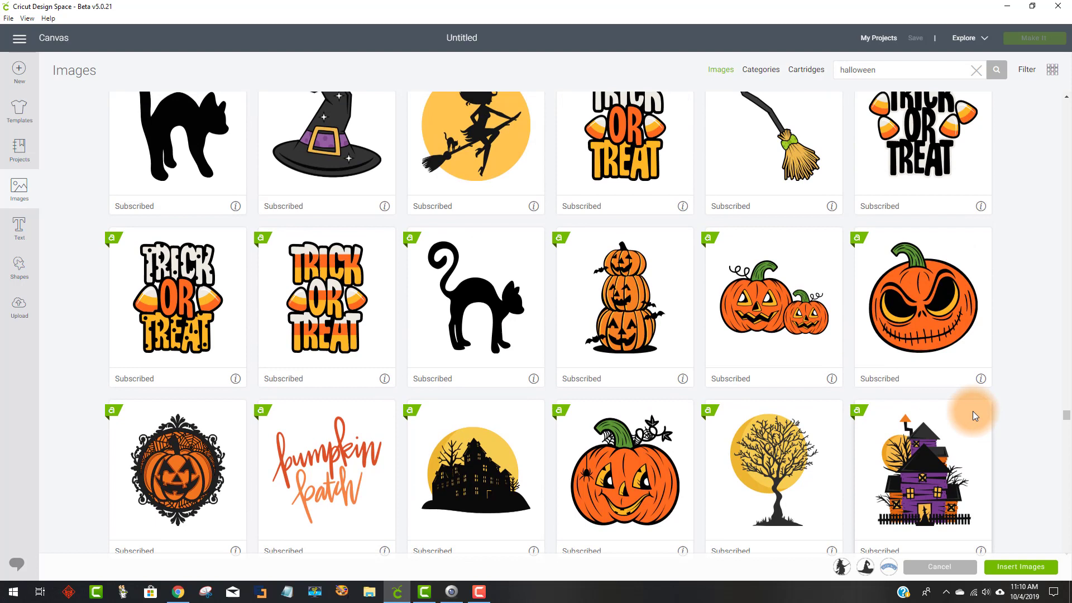
pyautogui.click(470, 339)
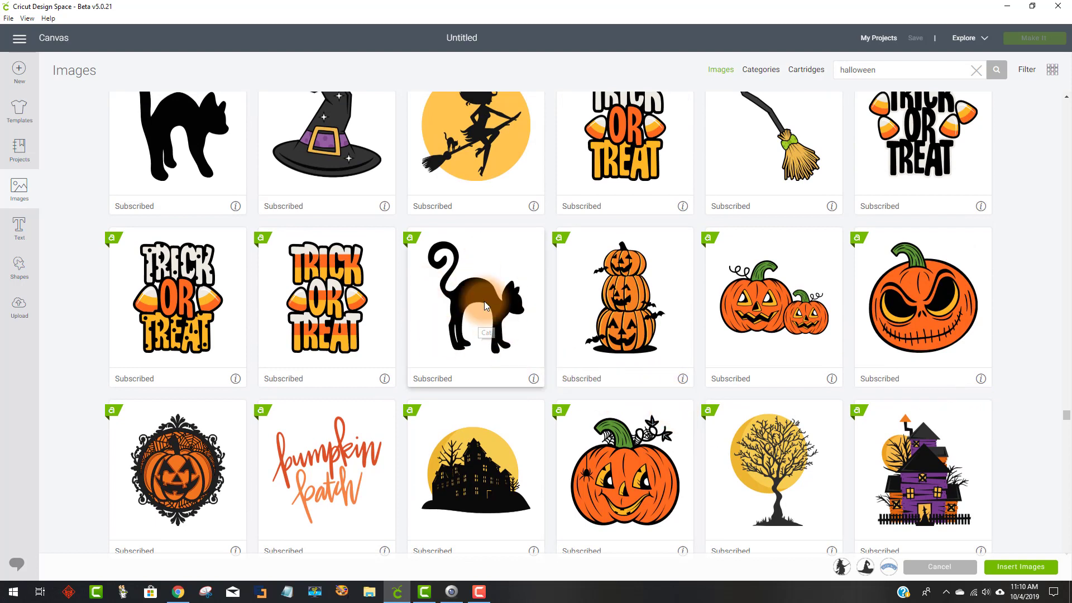
pyautogui.click(534, 379)
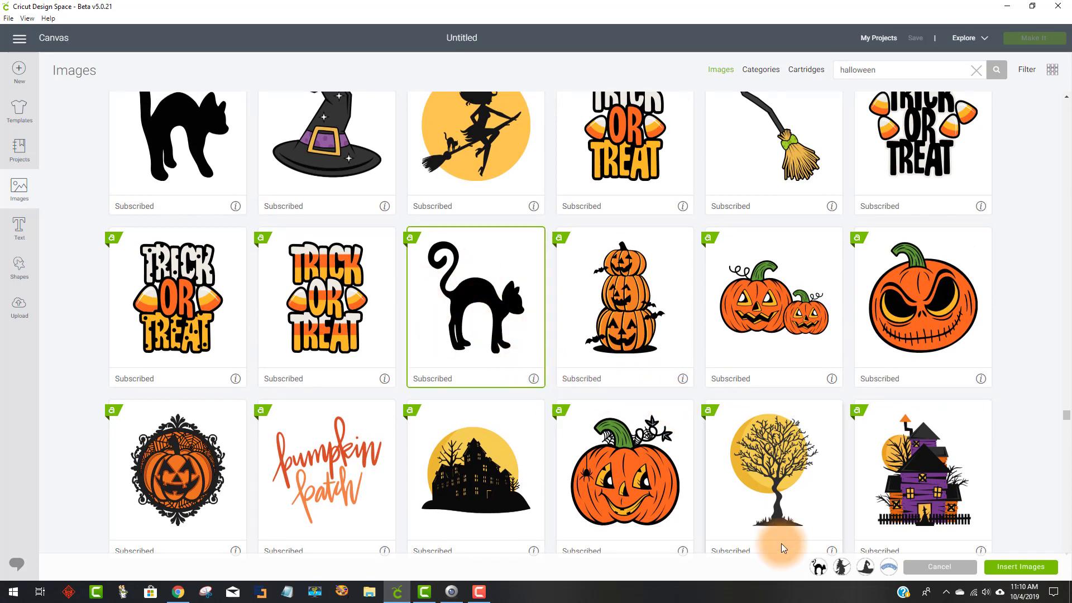
pyautogui.moveTo(830, 575)
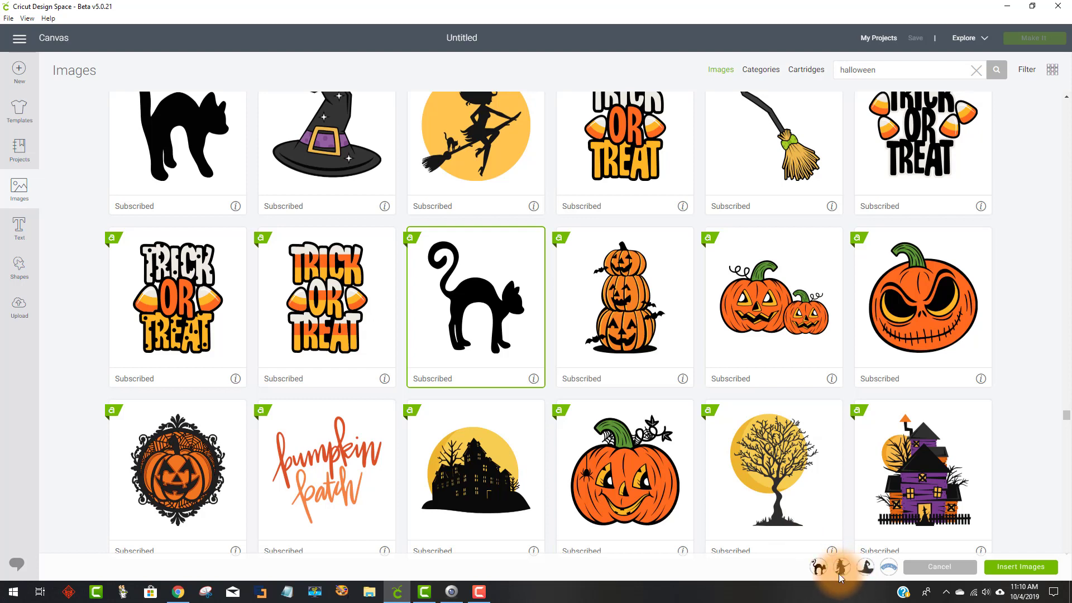
pyautogui.click(534, 379)
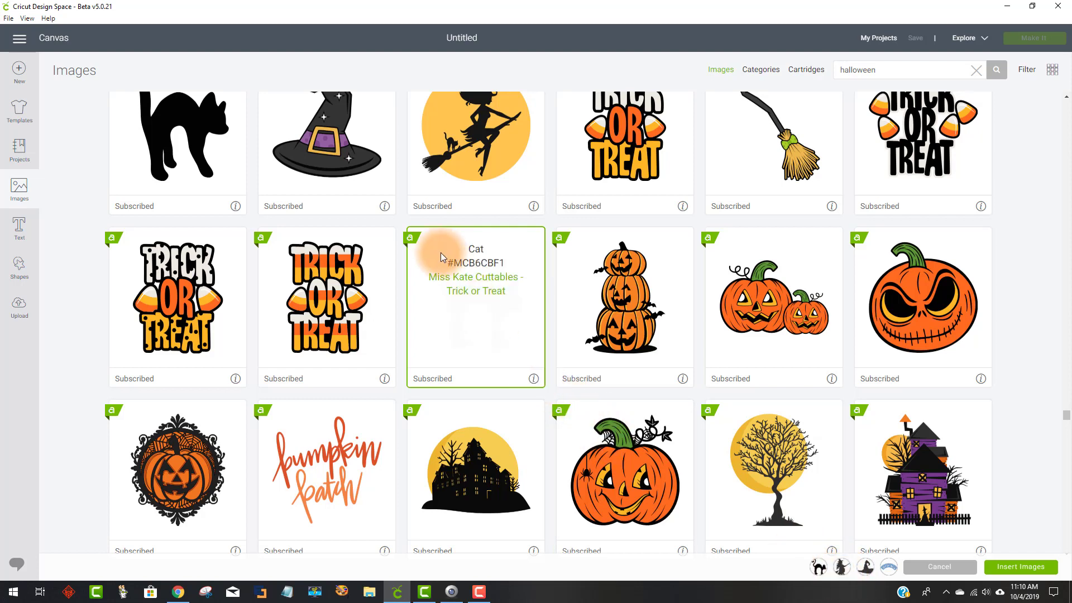
pyautogui.click(458, 263)
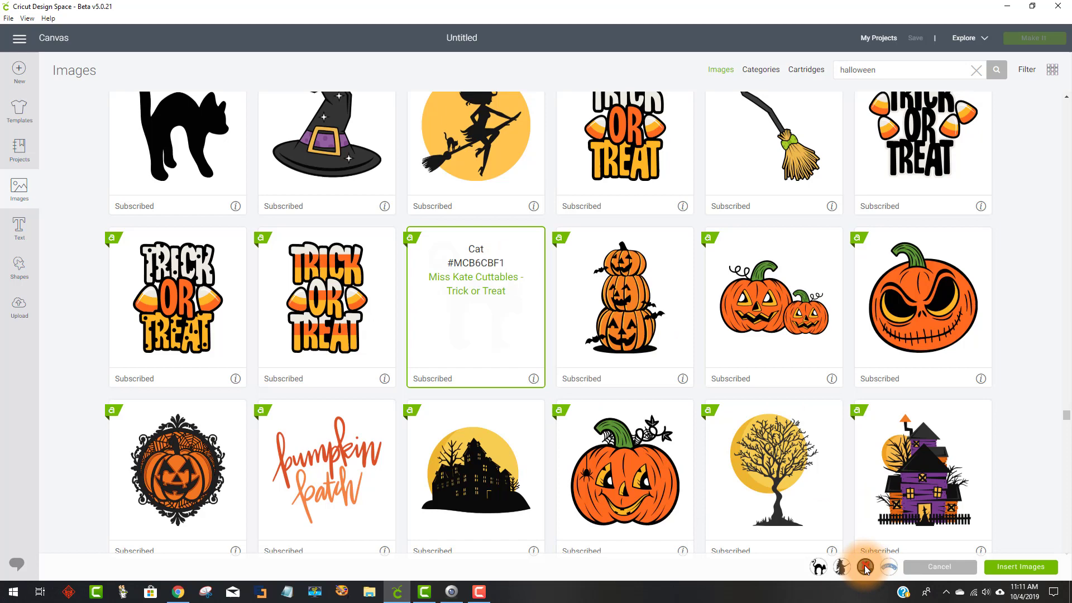
# - Insert the wrapper, cat, witch and witch hat, dragging each apart so none overlap
pyautogui.click(1017, 567)
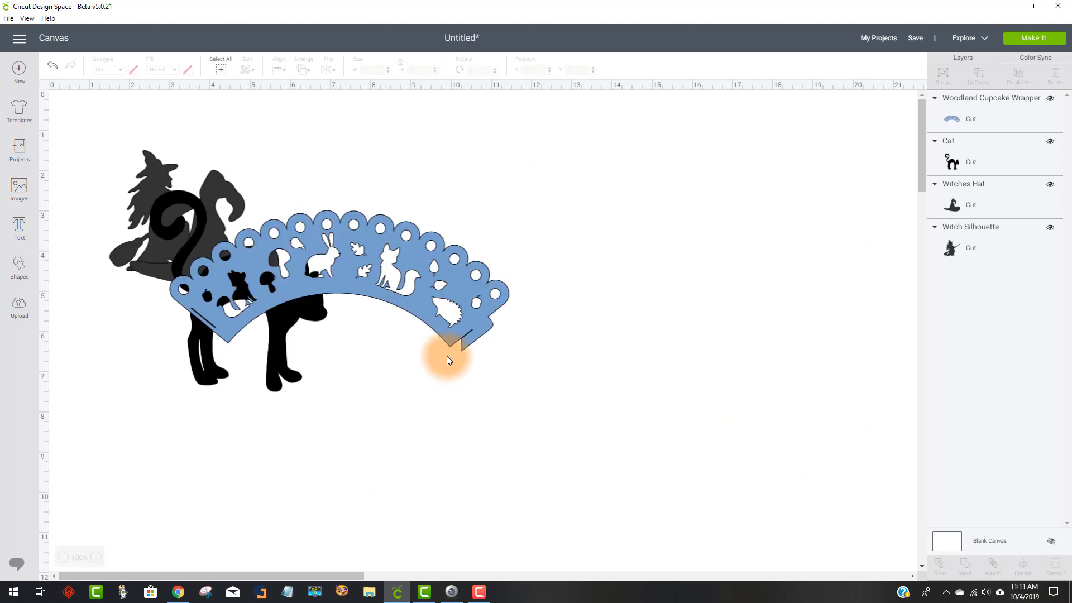
pyautogui.moveTo(421, 273); pyautogui.dragTo(611, 172)
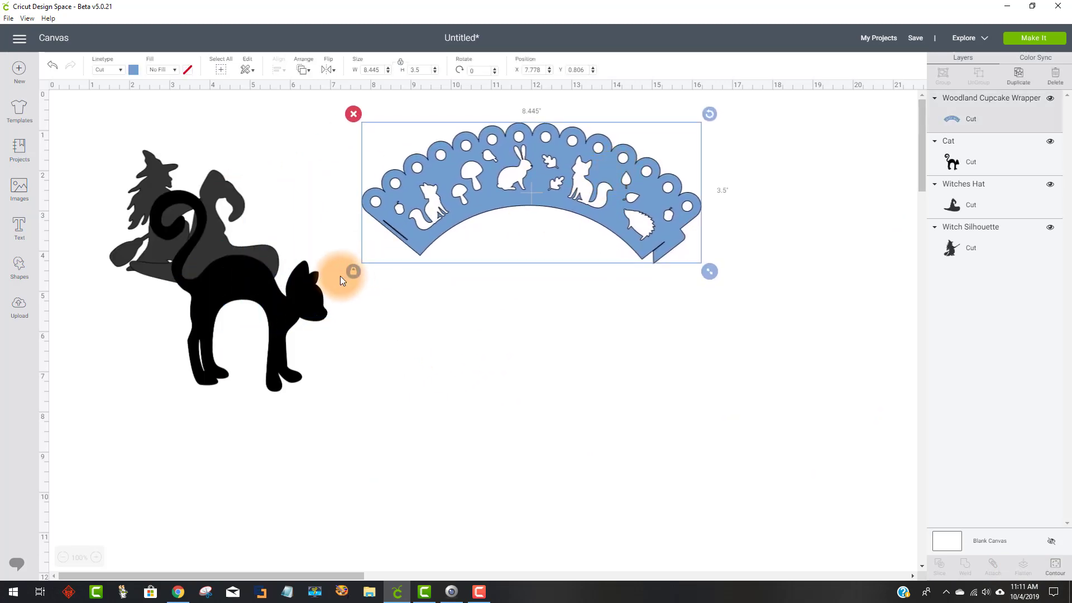
pyautogui.moveTo(315, 287); pyautogui.dragTo(826, 235)
pyautogui.moveTo(567, 196); pyautogui.dragTo(502, 205)
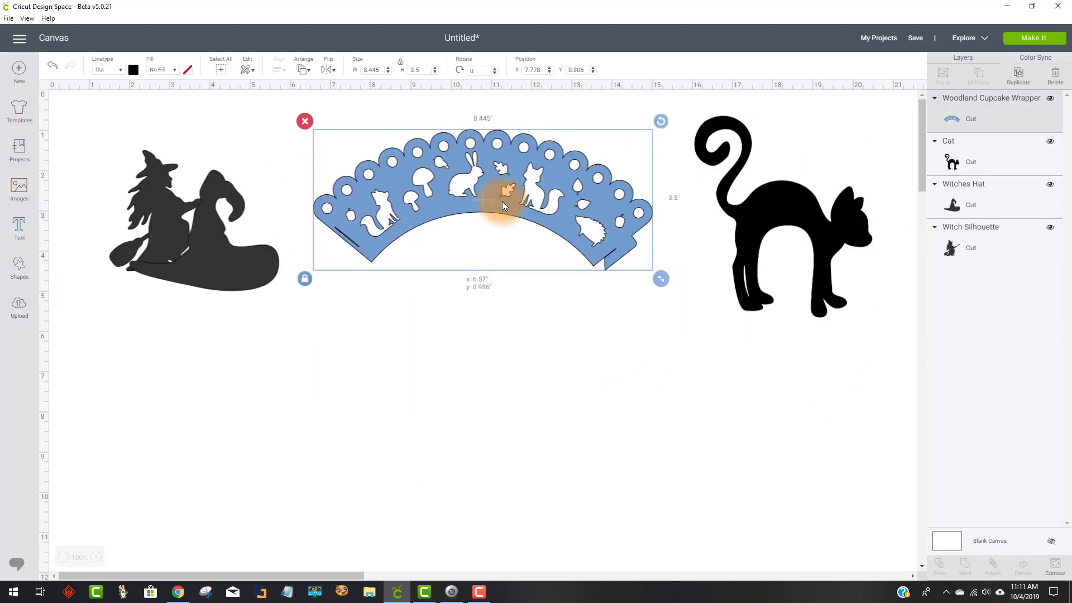
pyautogui.moveTo(222, 257); pyautogui.dragTo(283, 379)
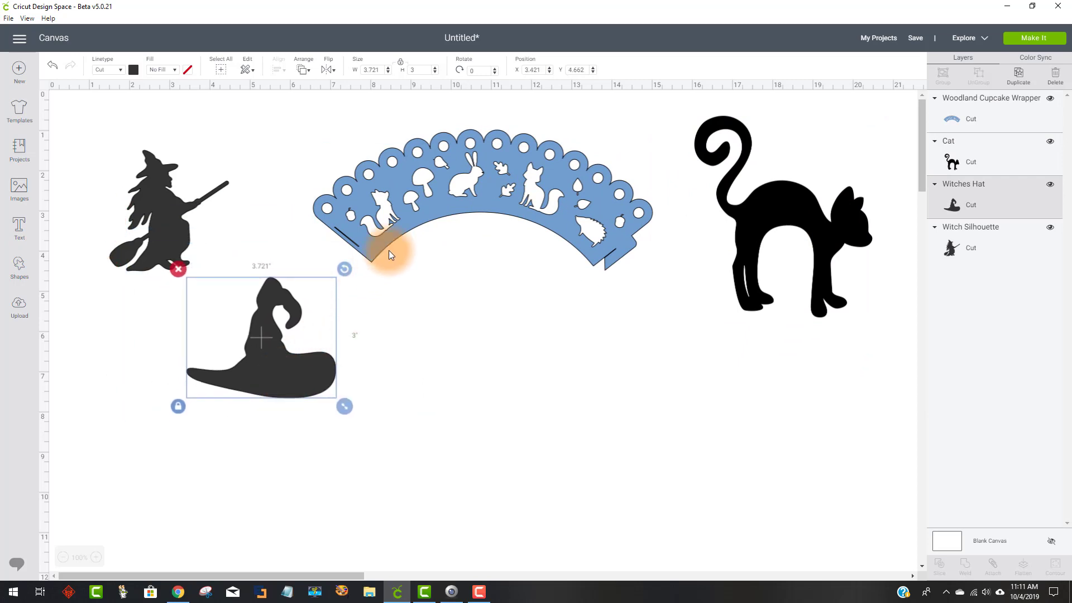
pyautogui.moveTo(406, 209); pyautogui.dragTo(326, 208)
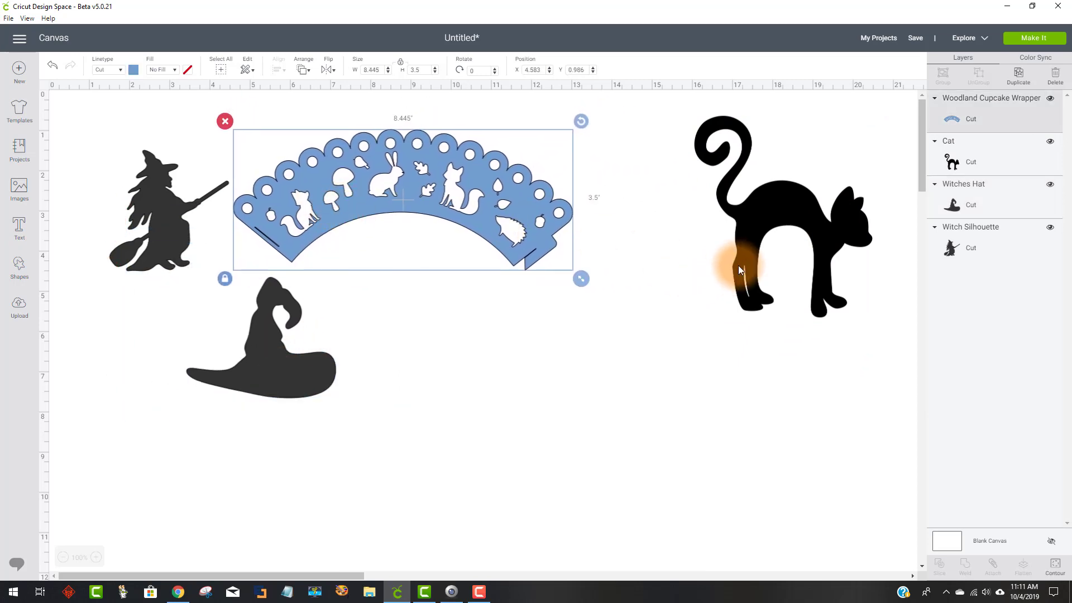
pyautogui.moveTo(740, 270); pyautogui.dragTo(638, 338)
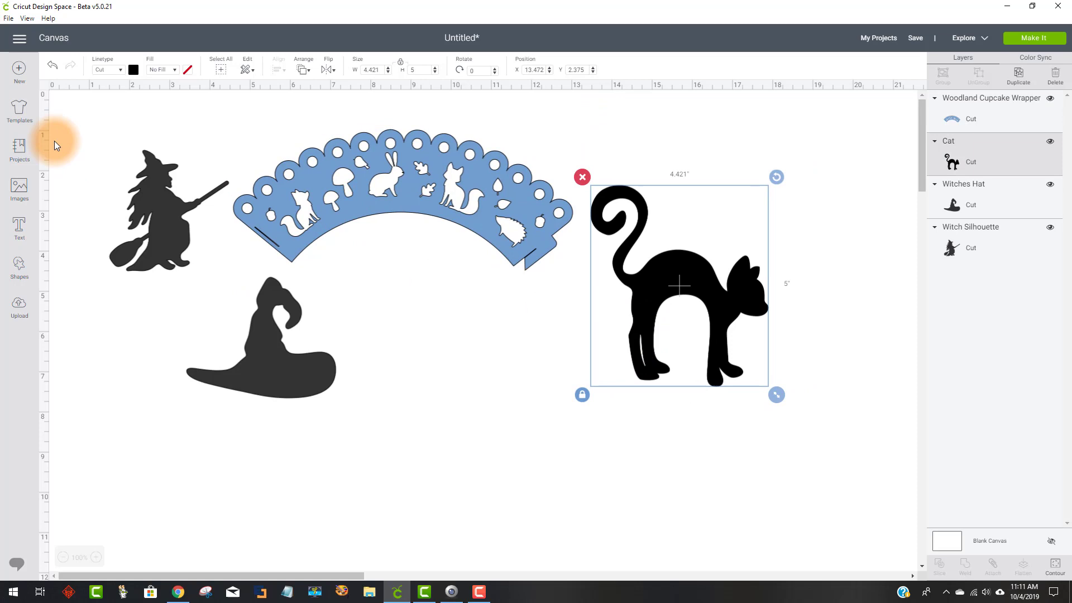
pyautogui.click(19, 308)
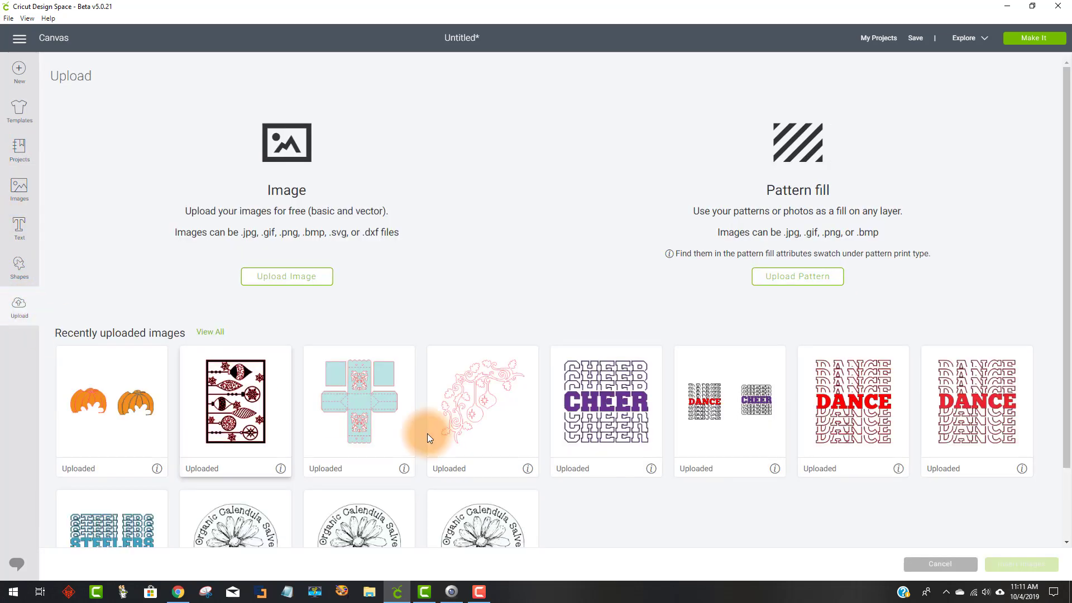
pyautogui.scroll(-2, 756, 507)
pyautogui.scroll(2, 749, 500)
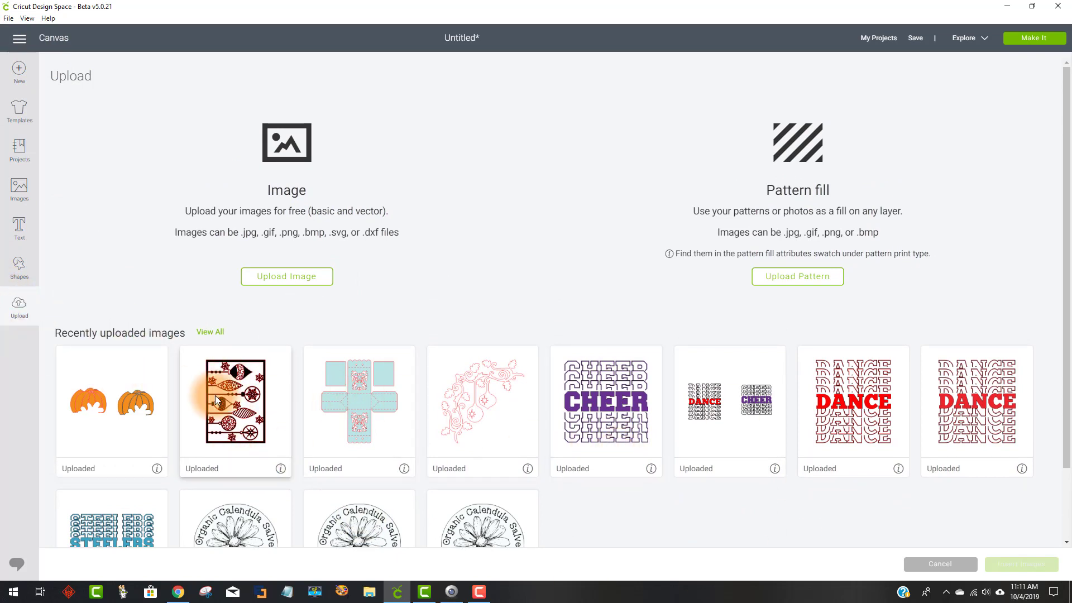
pyautogui.scroll(-2, 433, 387)
pyautogui.scroll(2, 810, 545)
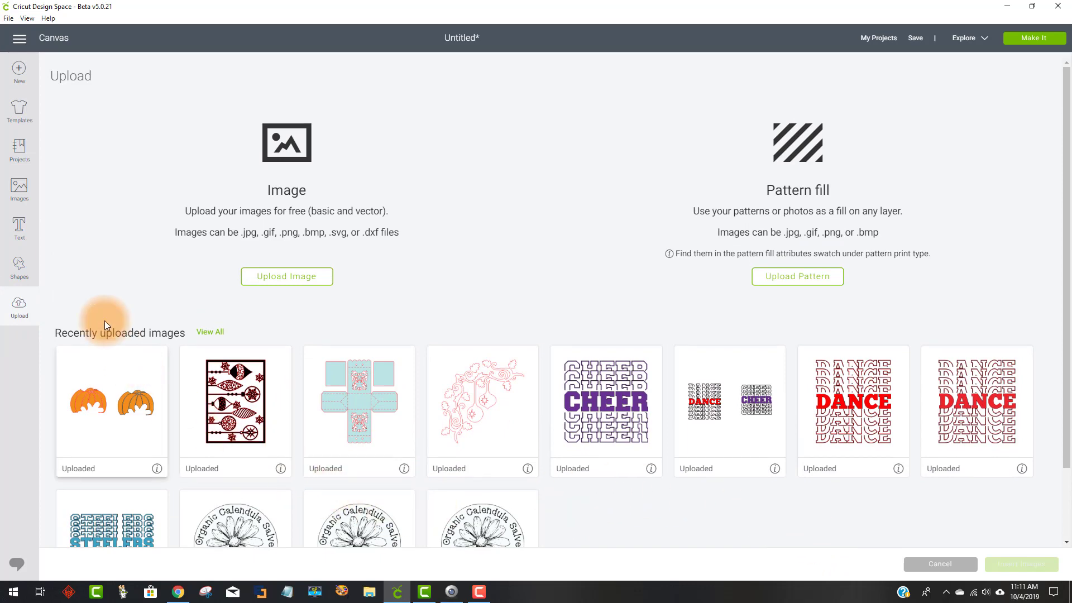
pyautogui.click(57, 41)
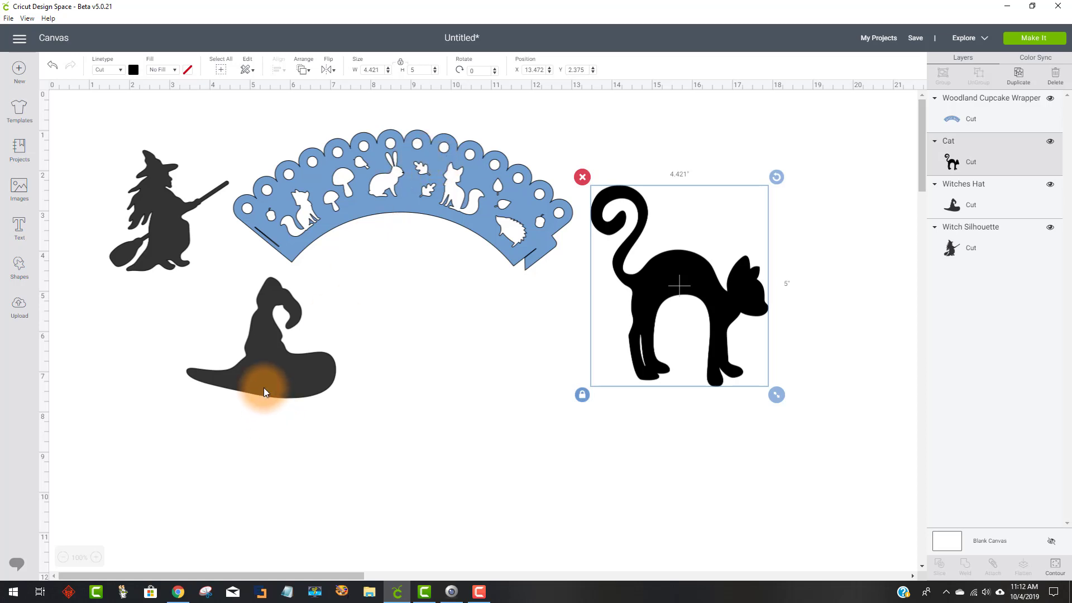
# - Shift the witch hat and cat left and the wrapper slightly right
pyautogui.moveTo(264, 391); pyautogui.dragTo(148, 383)
pyautogui.moveTo(642, 299); pyautogui.dragTo(79, 346)
pyautogui.moveTo(429, 208); pyautogui.dragTo(511, 226)
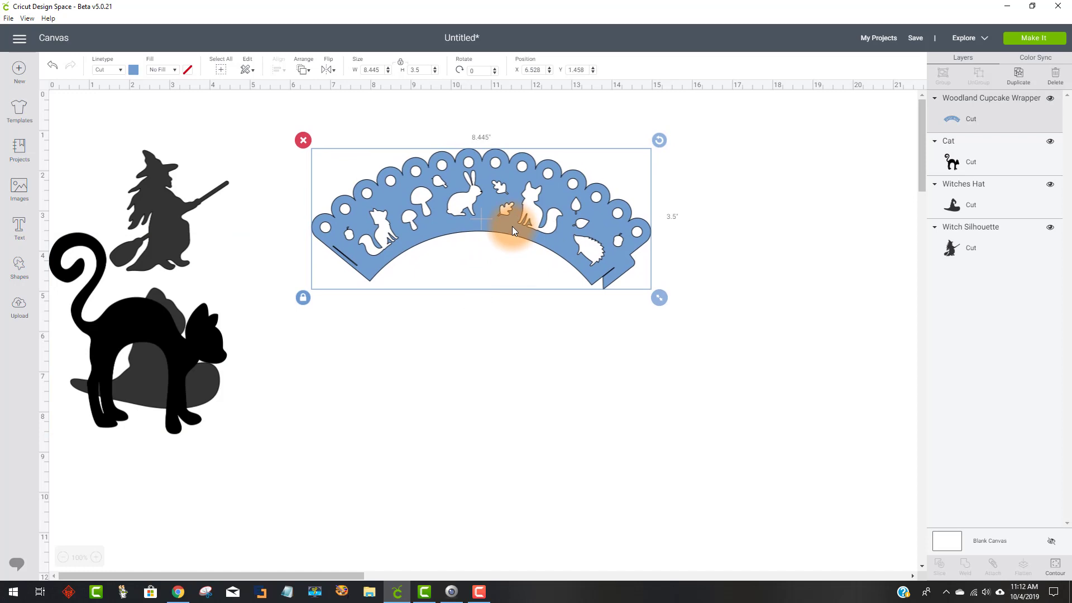
# - Duplicate the wrapper and place the copy at X 15.986, Y 2.861
pyautogui.click(1018, 77)
pyautogui.moveTo(455, 218); pyautogui.dragTo(53, 469)
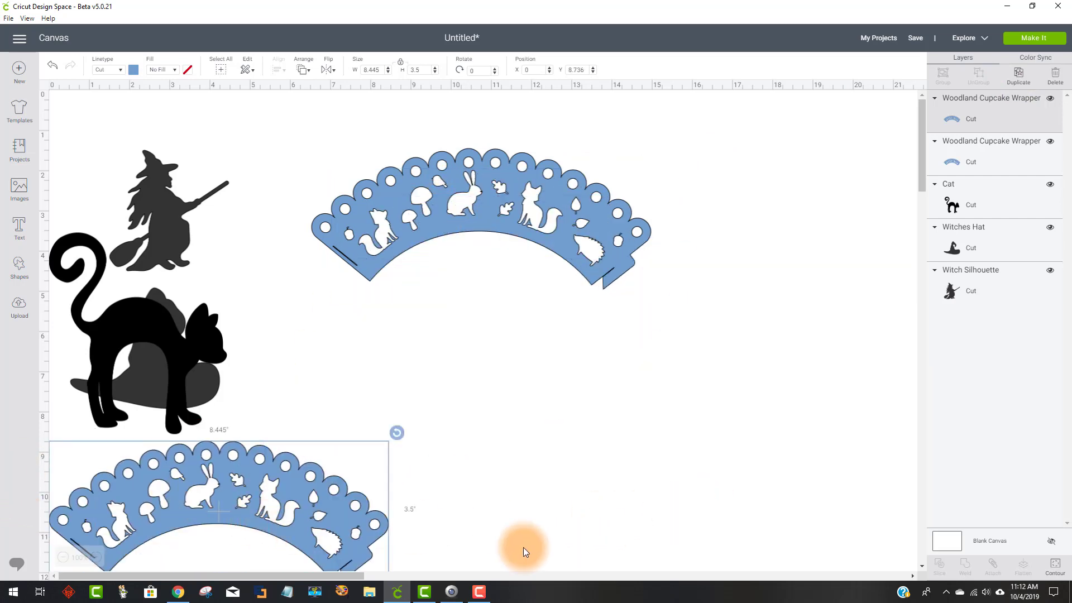
pyautogui.moveTo(296, 575); pyautogui.dragTo(377, 578)
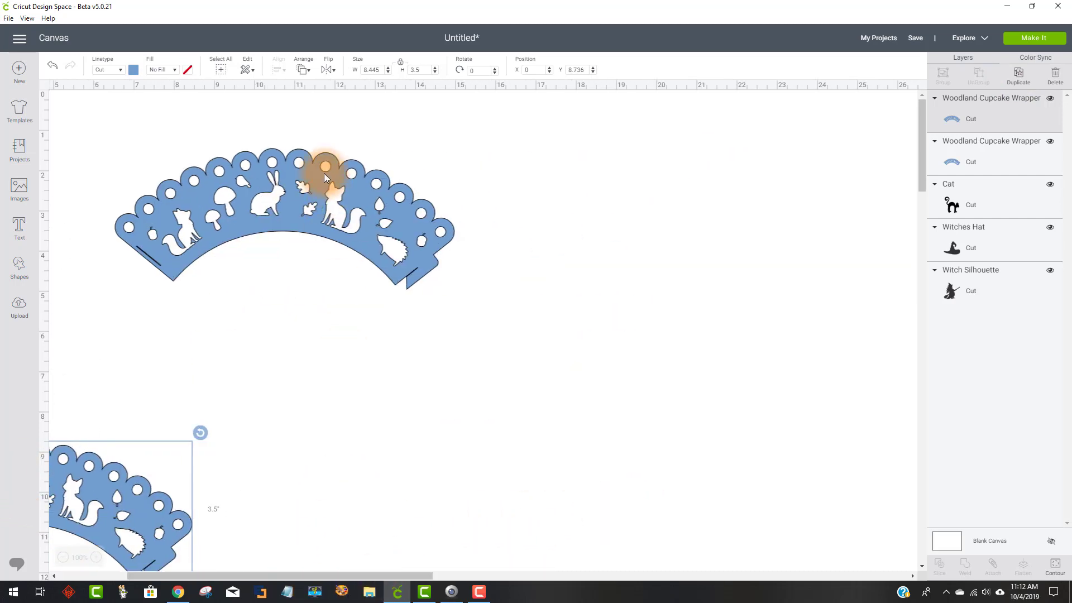
pyautogui.moveTo(323, 173); pyautogui.dragTo(629, 245)
pyautogui.moveTo(217, 578); pyautogui.dragTo(291, 577)
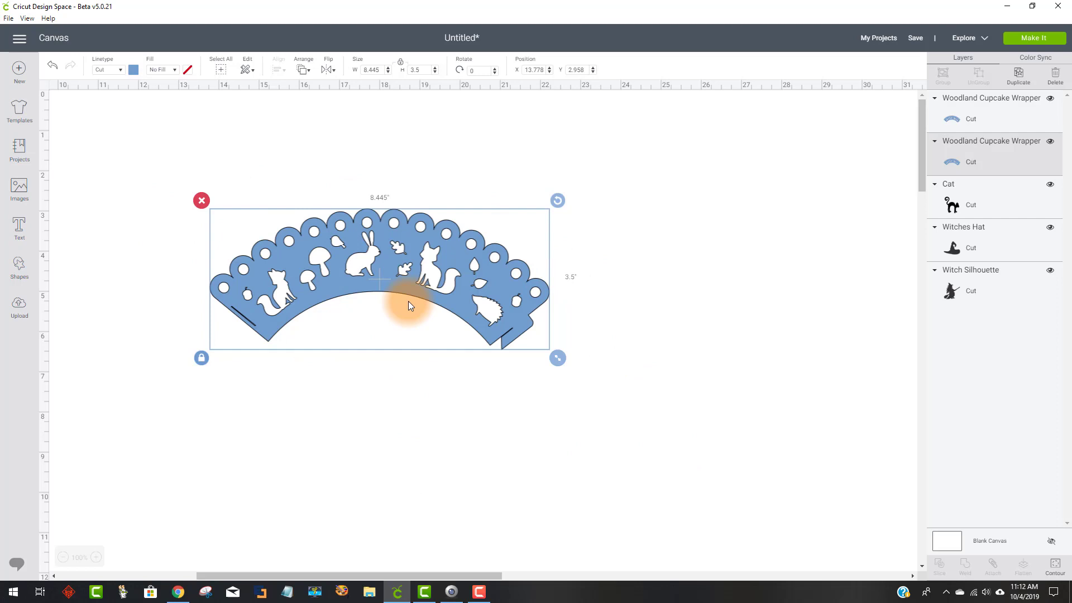
pyautogui.moveTo(491, 329); pyautogui.dragTo(566, 316)
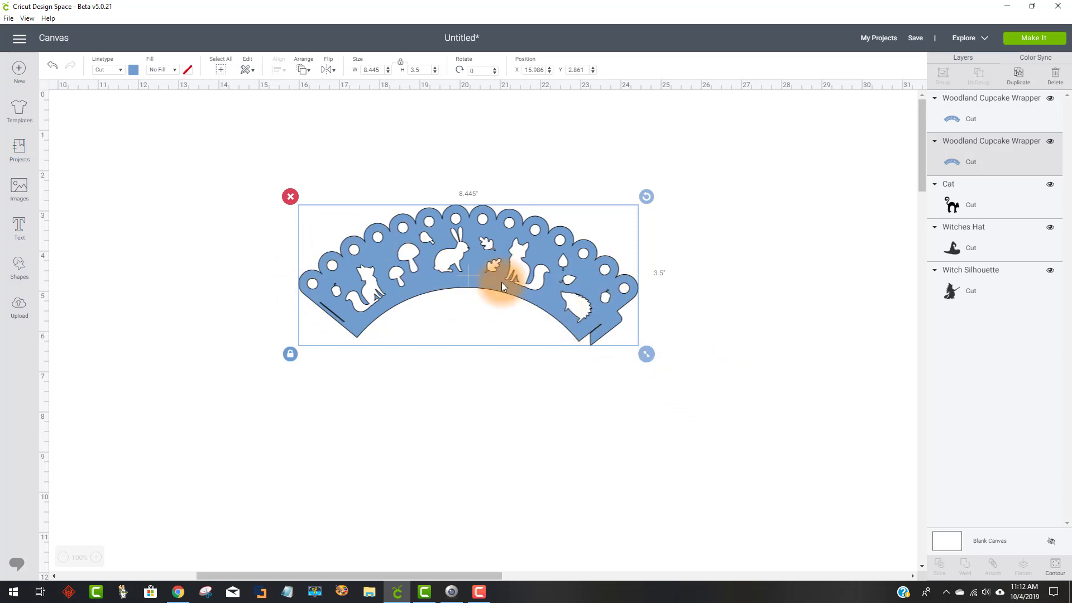
# - Hide all contours on the wrapper copy, removing the rabbit, fox and other cutouts
pyautogui.click(1054, 574)
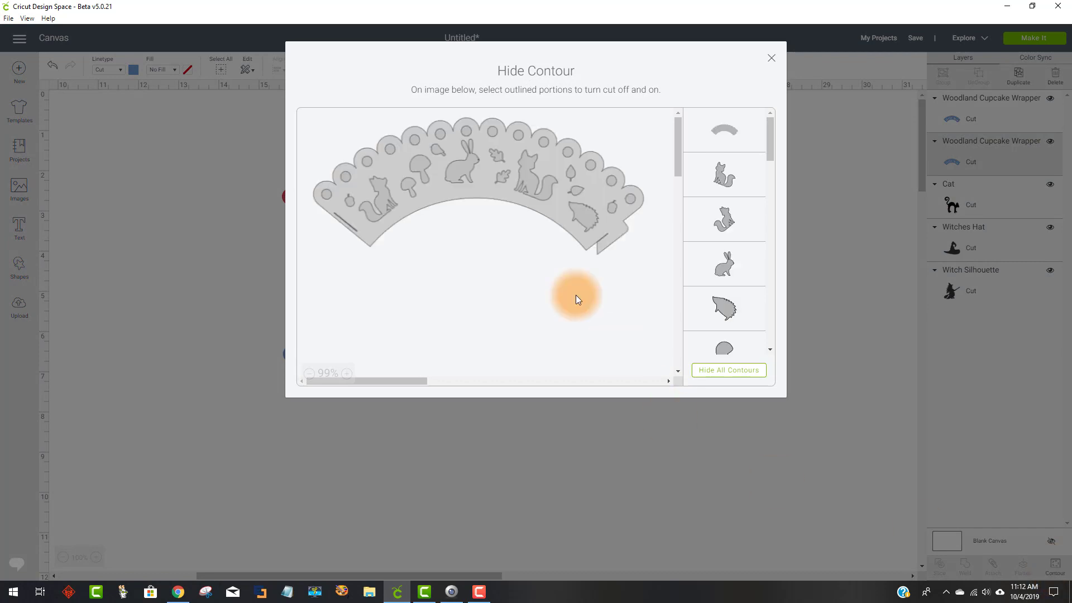
pyautogui.click(470, 166)
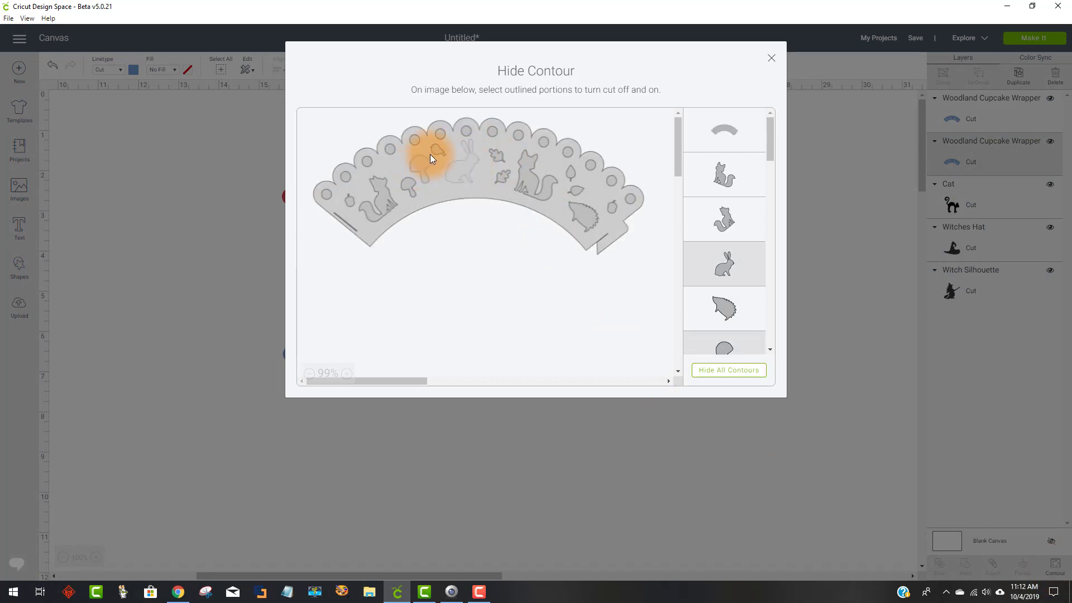
pyautogui.click(380, 203)
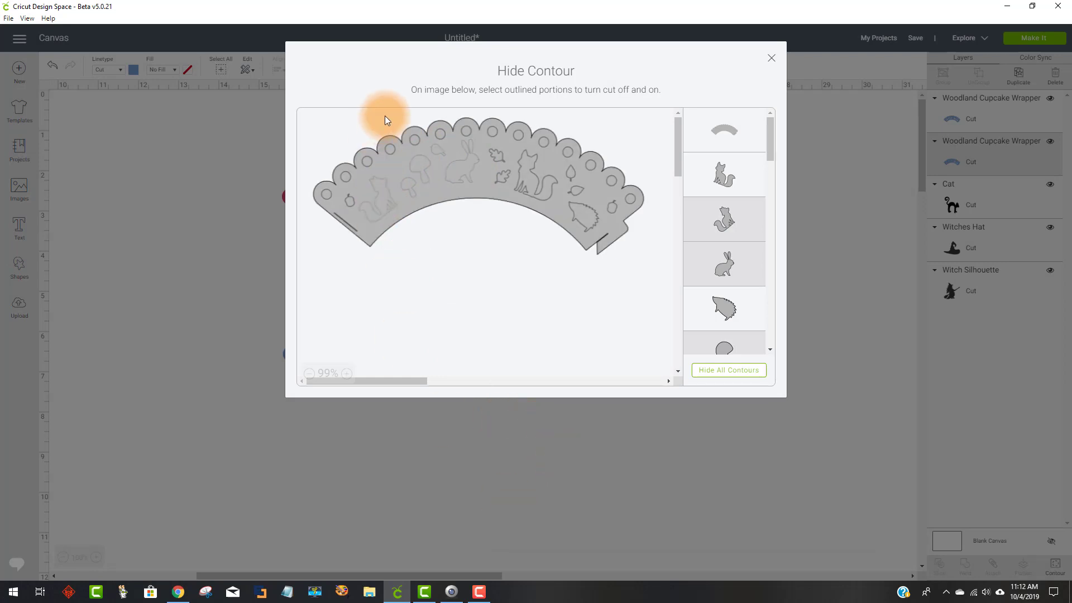
pyautogui.click(712, 372)
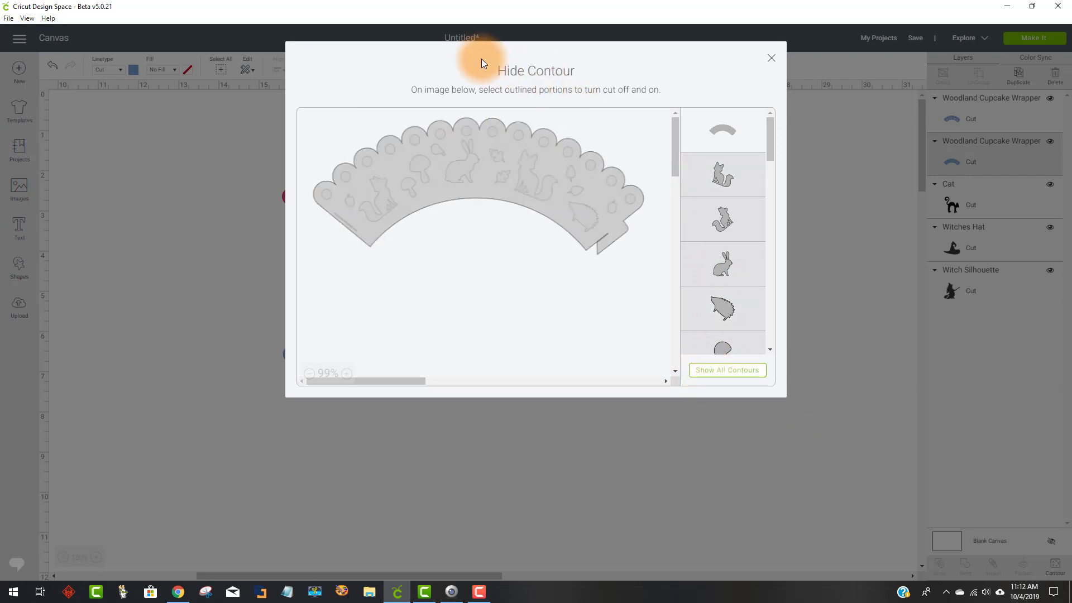
pyautogui.click(769, 60)
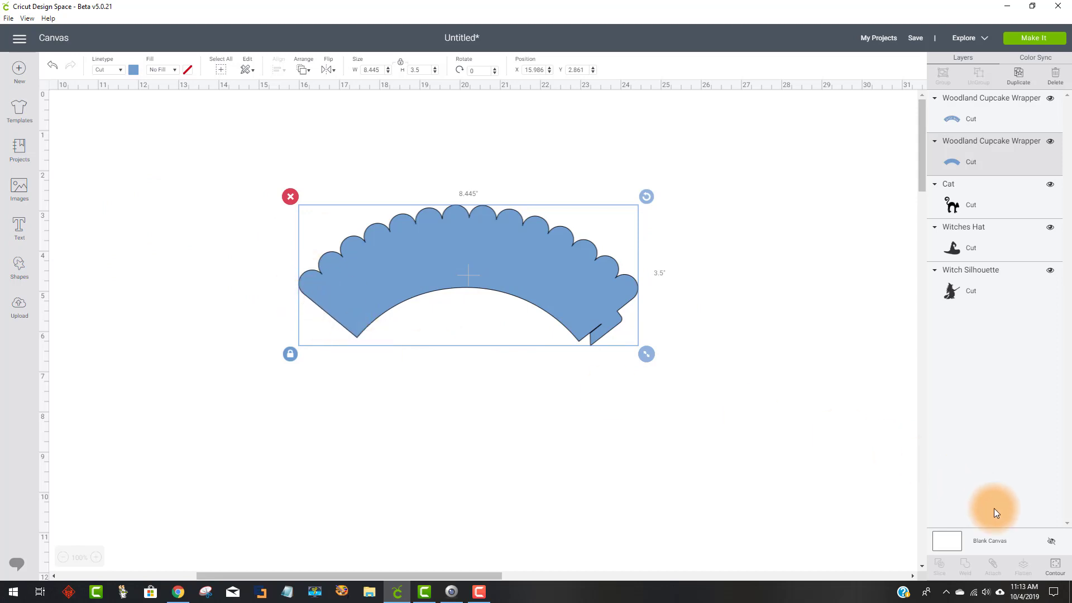
pyautogui.click(1055, 566)
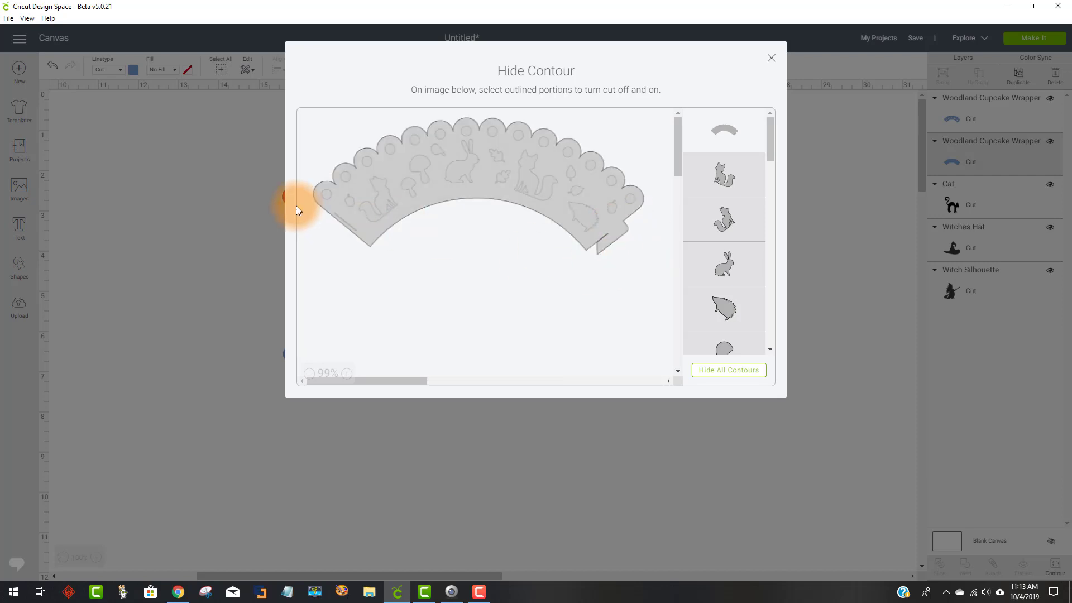
# - Colour the plain wrapper copy light green and move the blue wrapper up beside it
pyautogui.click(194, 287)
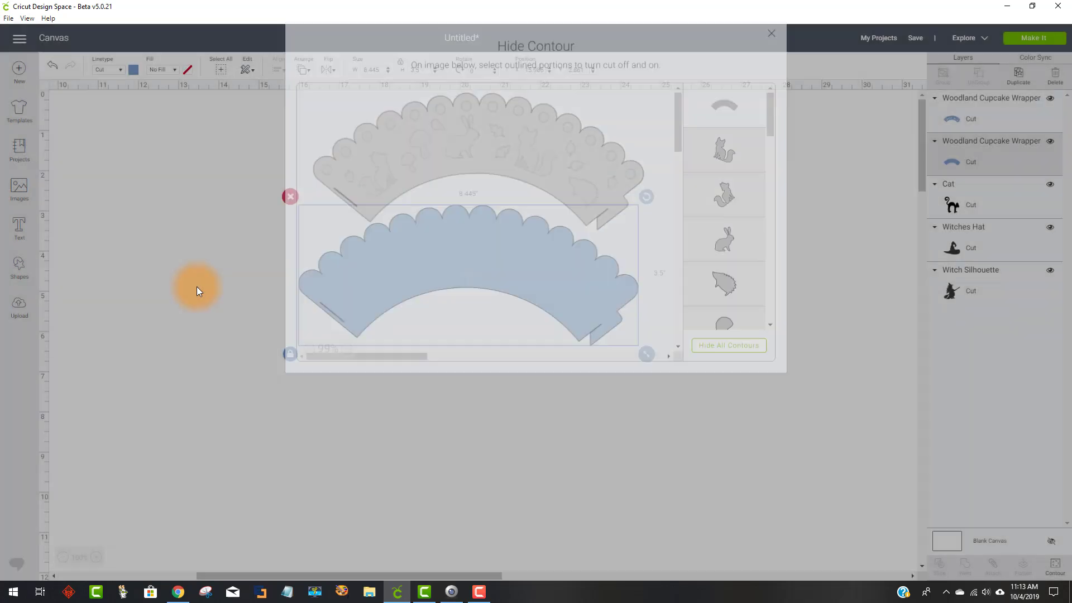
pyautogui.click(645, 326)
pyautogui.moveTo(504, 248); pyautogui.dragTo(475, 174)
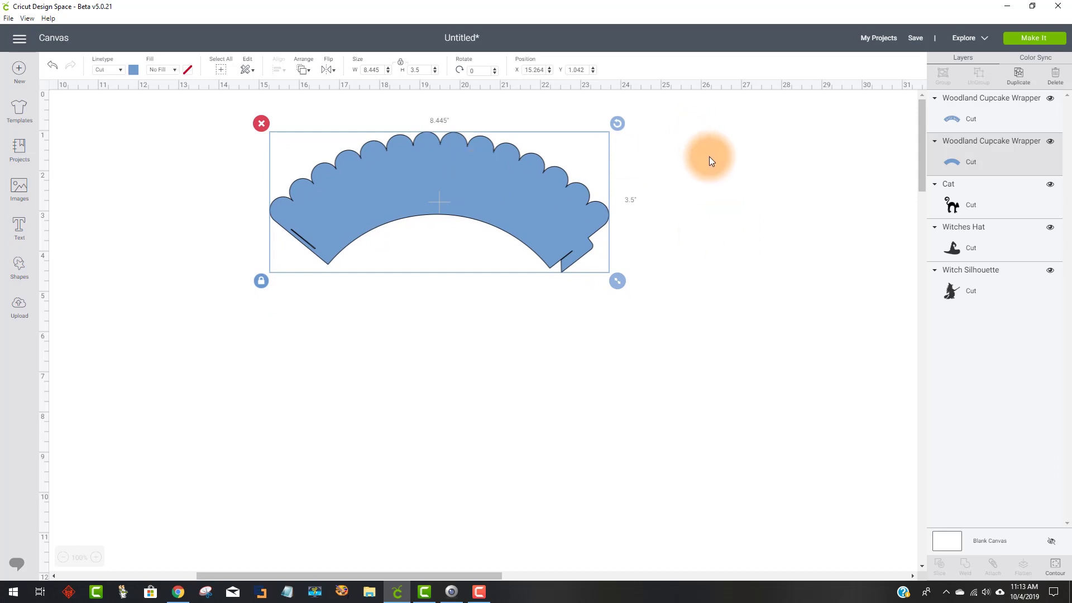
pyautogui.click(134, 70)
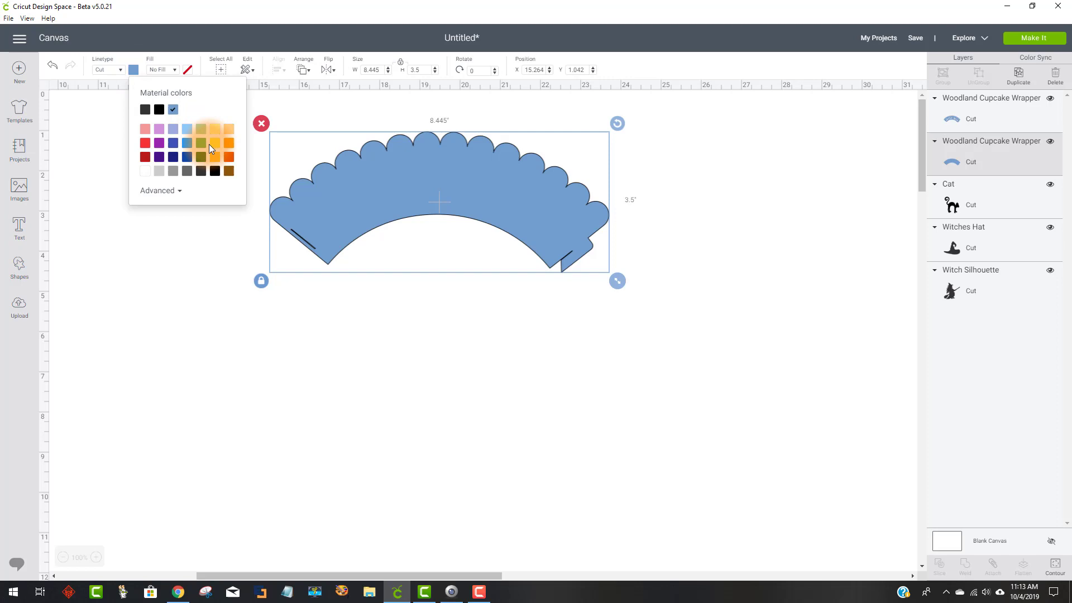
pyautogui.click(201, 130)
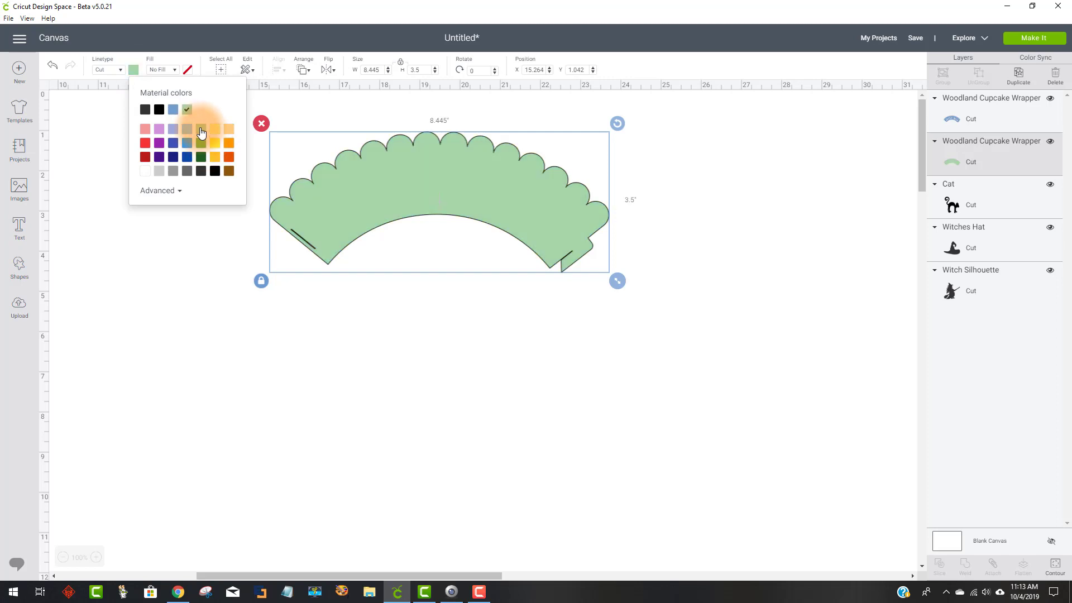
pyautogui.moveTo(215, 576); pyautogui.dragTo(136, 575)
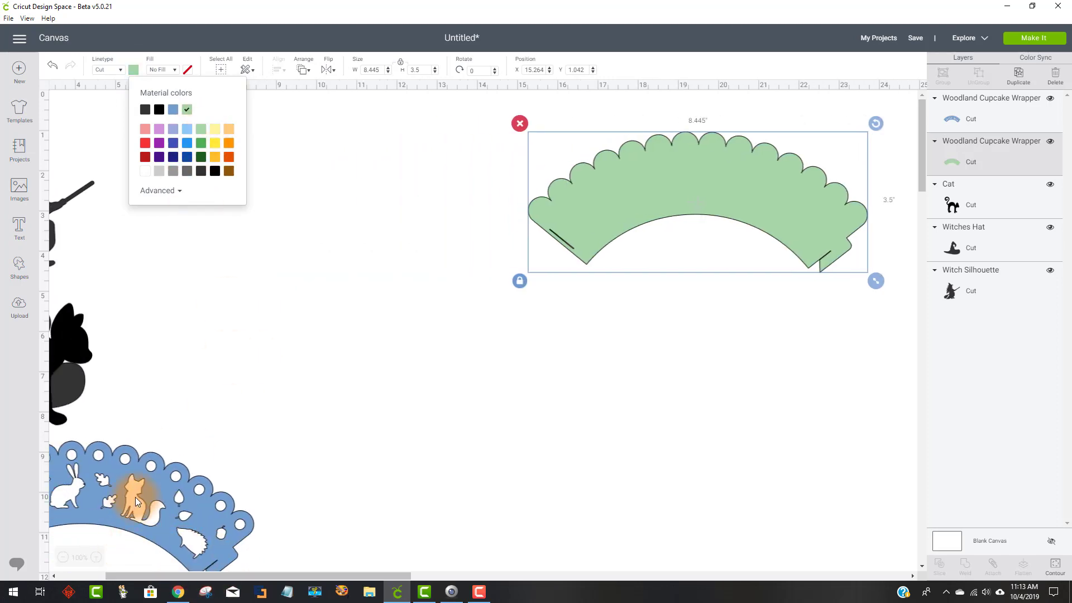
pyautogui.moveTo(135, 496); pyautogui.dragTo(377, 196)
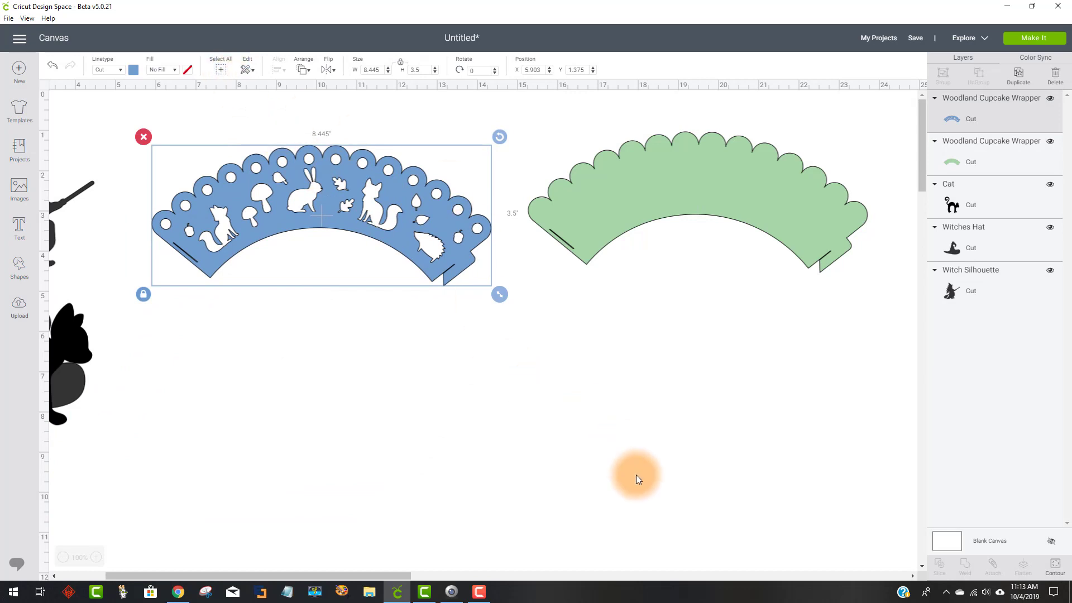
# - Reposition both wrappers and move the witch, hat and cat together below the blue one
pyautogui.moveTo(344, 575); pyautogui.dragTo(439, 558)
pyautogui.moveTo(444, 199); pyautogui.dragTo(571, 251)
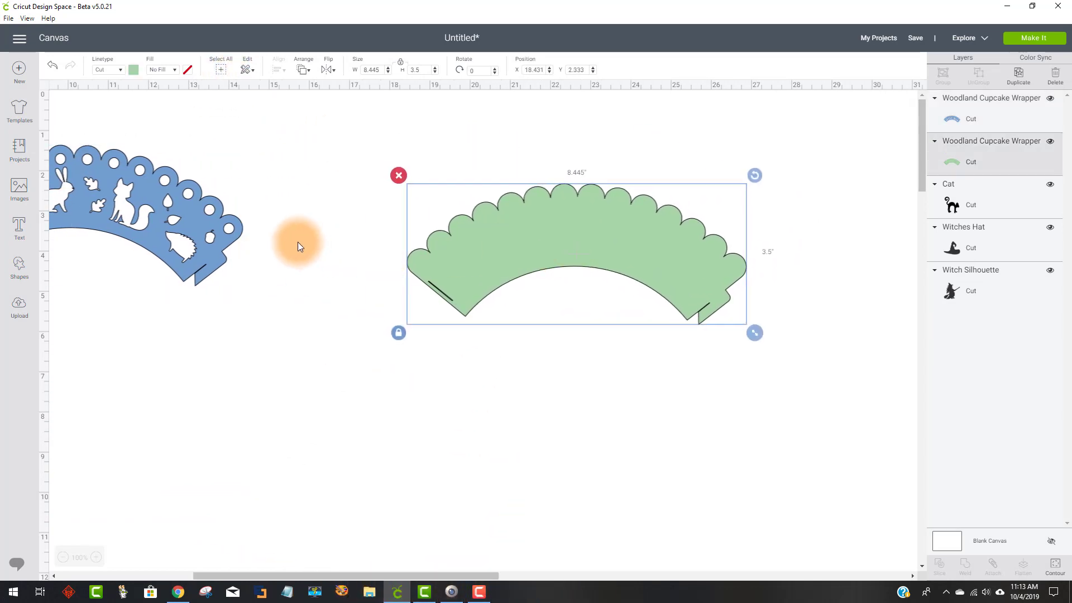
pyautogui.moveTo(223, 237); pyautogui.dragTo(378, 190)
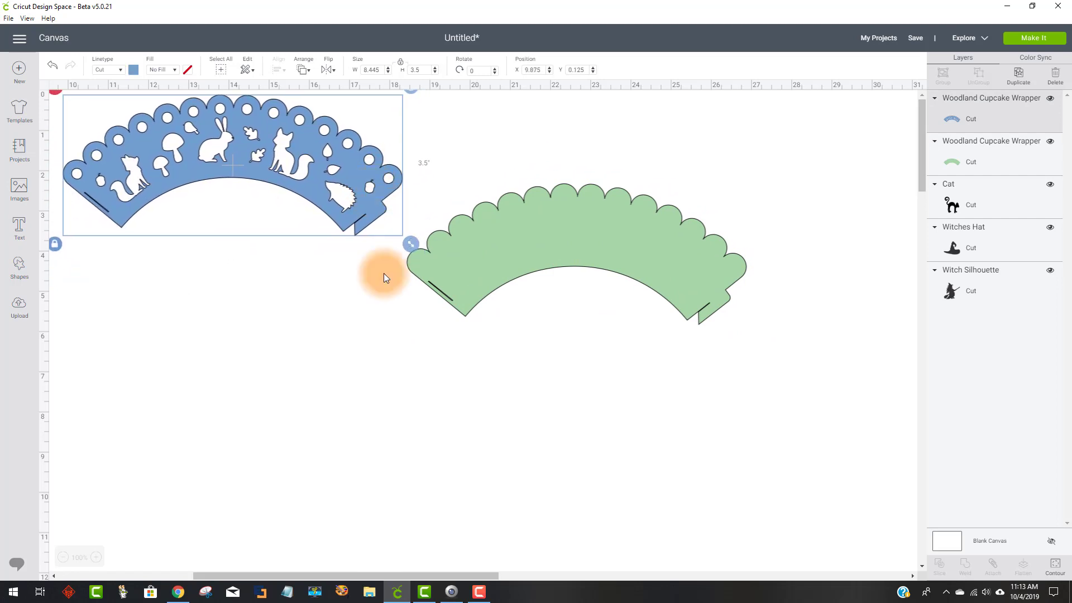
pyautogui.moveTo(311, 571); pyautogui.dragTo(168, 550)
pyautogui.moveTo(114, 126); pyautogui.dragTo(203, 438)
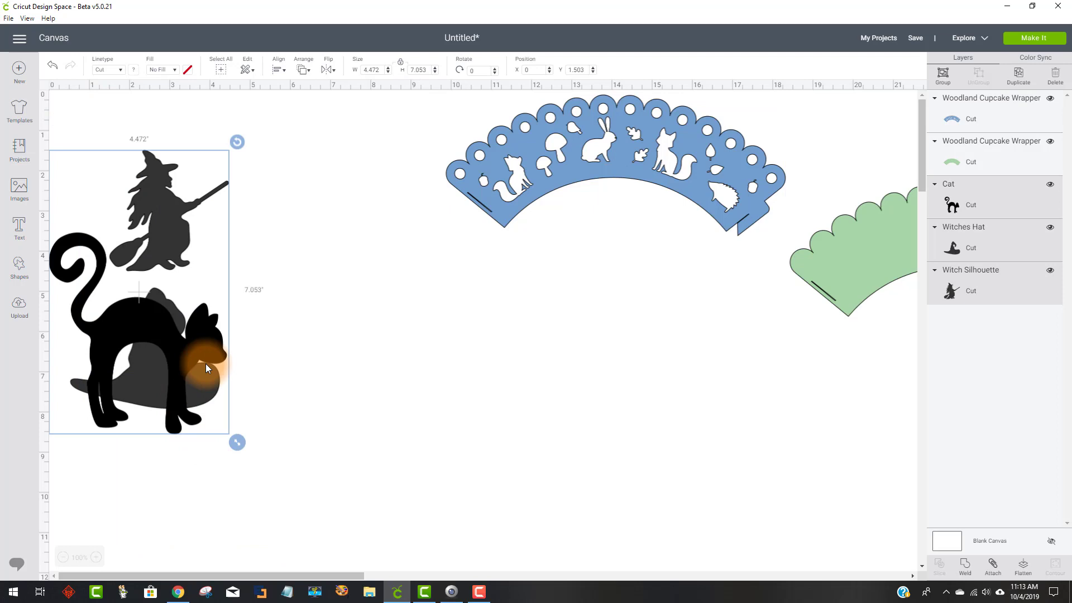
pyautogui.moveTo(205, 363); pyautogui.dragTo(704, 424)
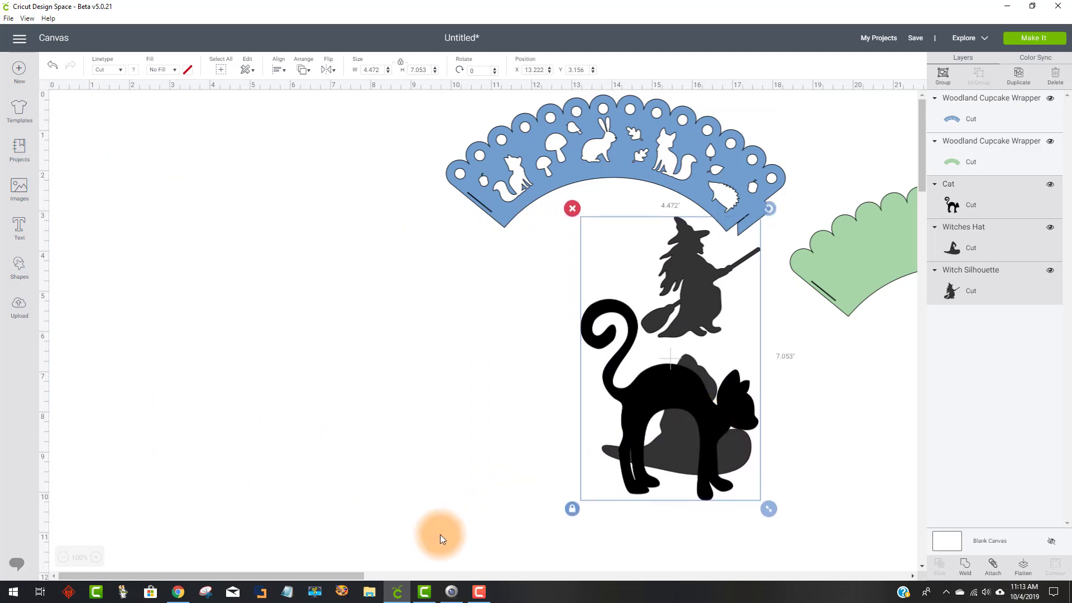
pyautogui.moveTo(310, 577); pyautogui.dragTo(436, 579)
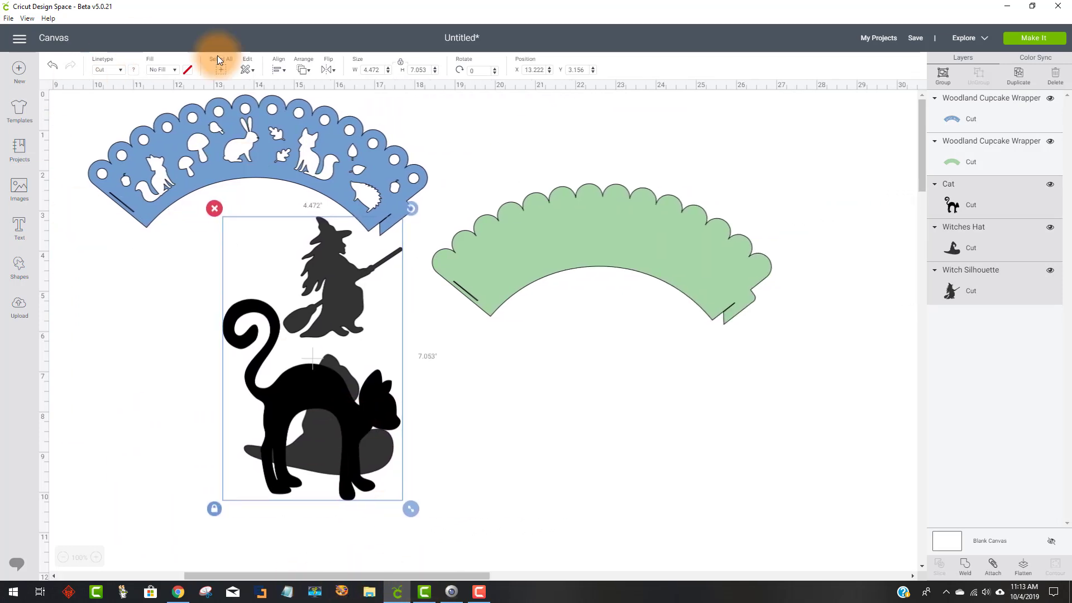
pyautogui.moveTo(257, 103); pyautogui.dragTo(120, 70)
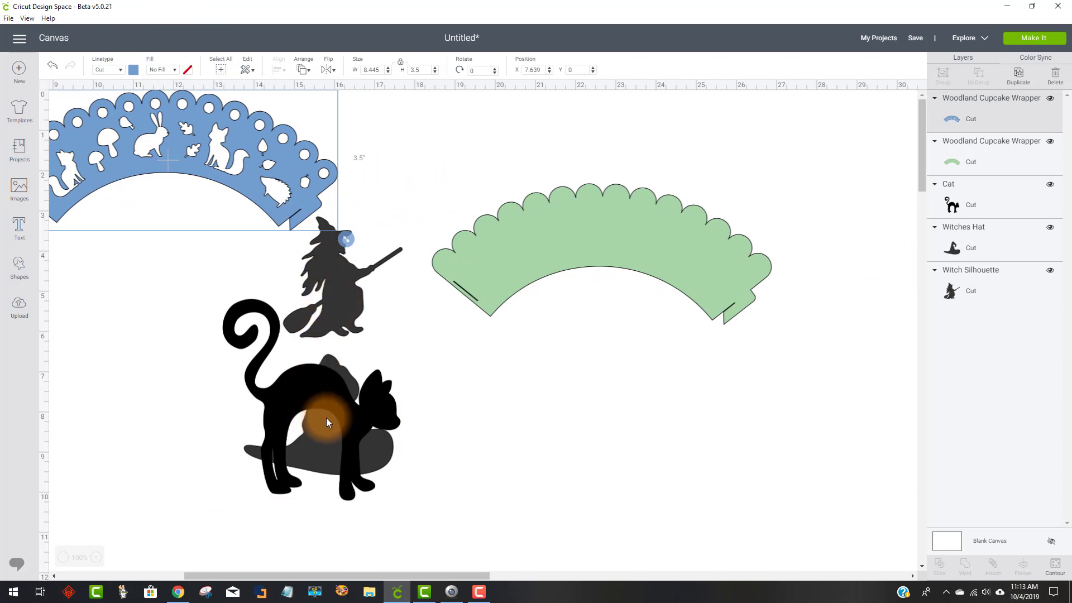
# - Pull the cat free, shrink it to 1.216 × 1.375 in, and send the green wrapper to back
pyautogui.moveTo(326, 422); pyautogui.dragTo(547, 445)
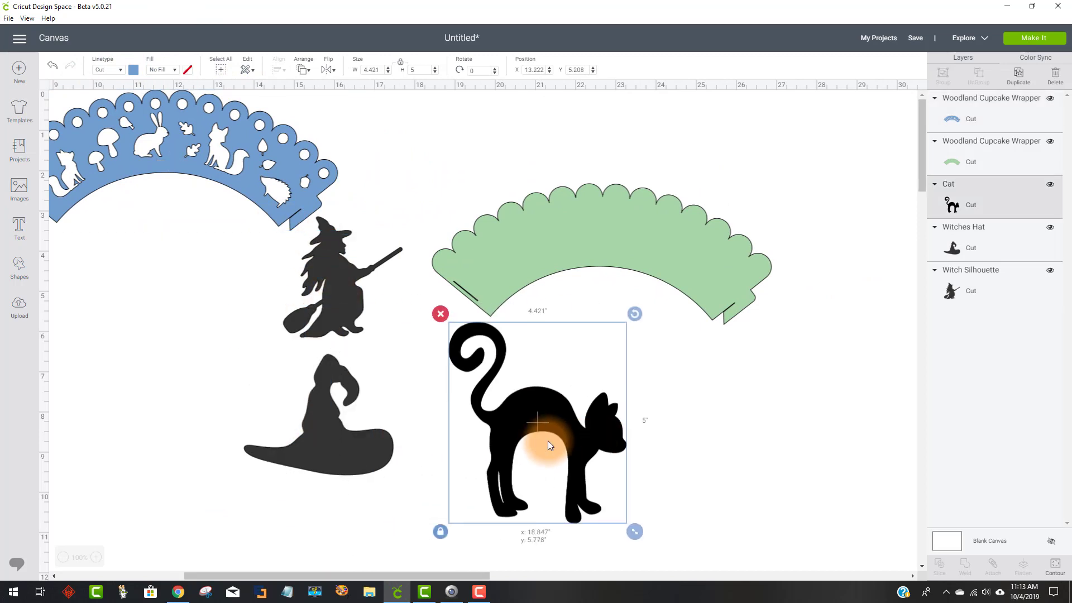
pyautogui.click(592, 473)
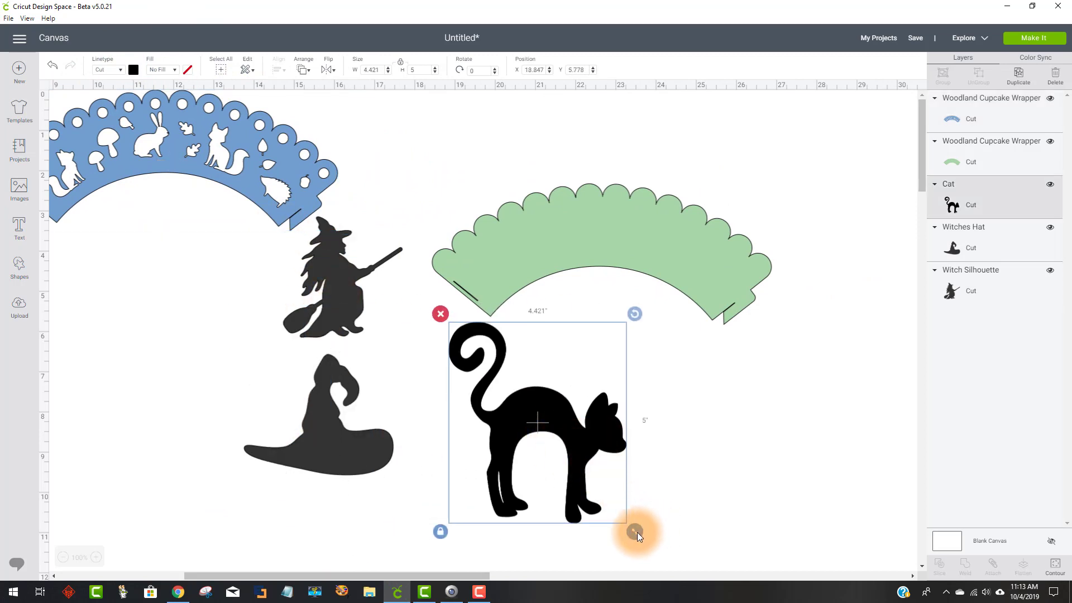
pyautogui.moveTo(637, 531); pyautogui.dragTo(480, 386)
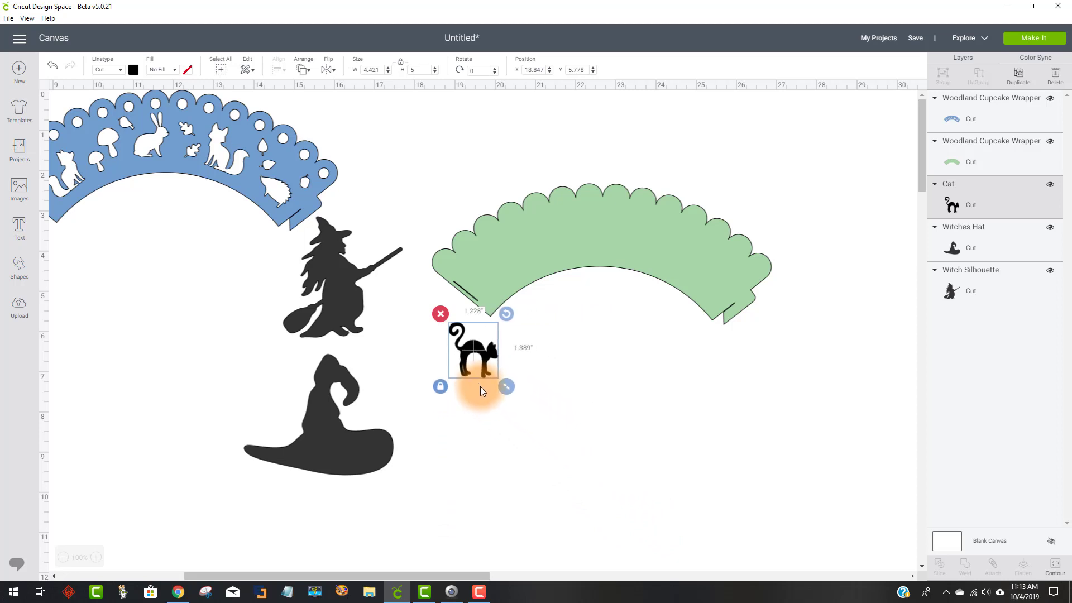
pyautogui.moveTo(484, 349); pyautogui.dragTo(435, 469)
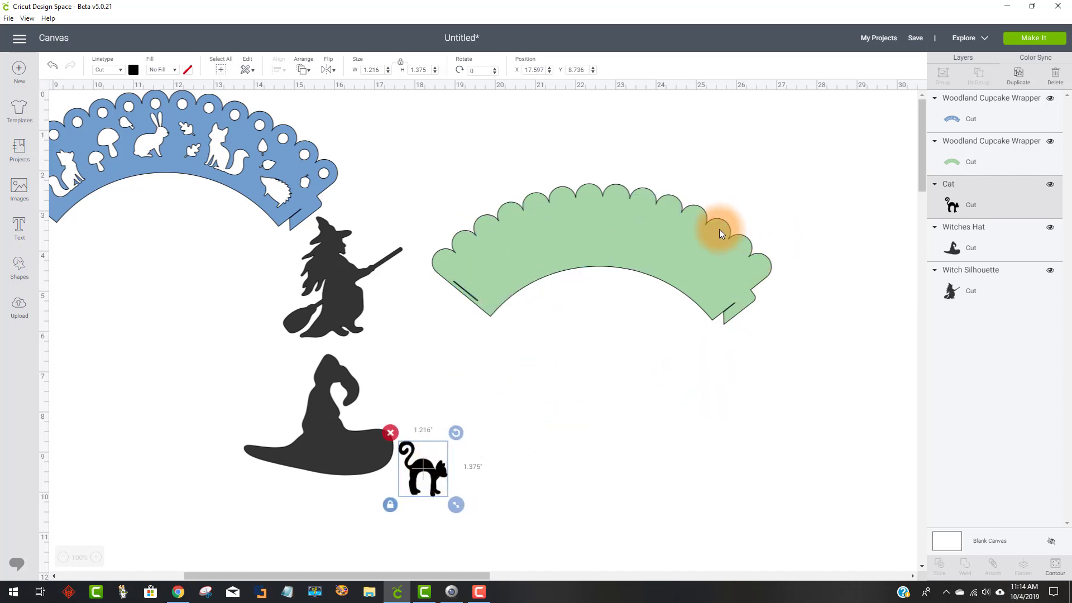
pyautogui.rightClick(565, 228)
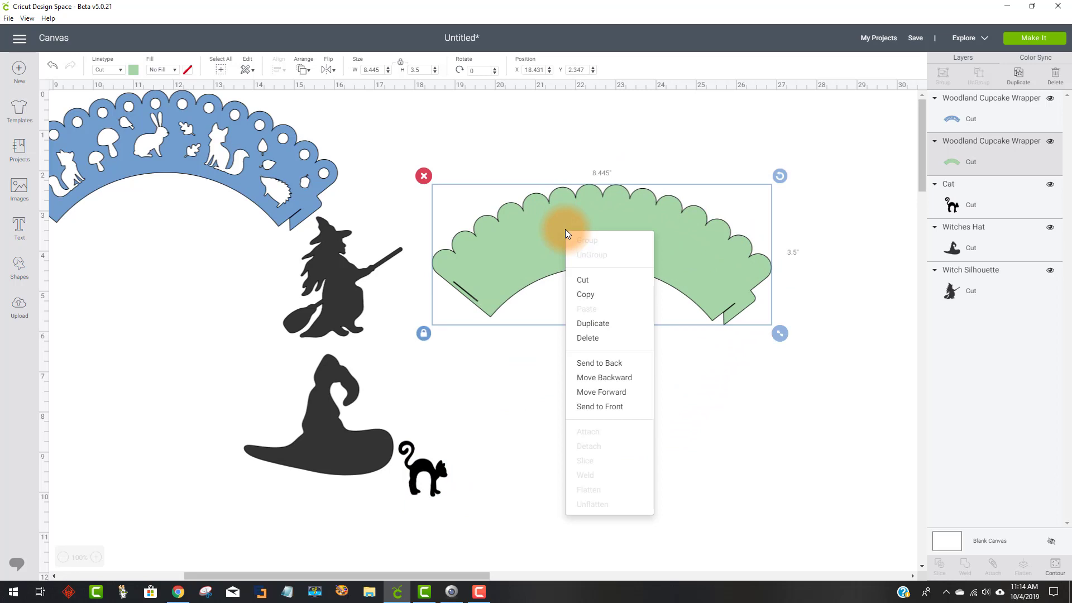
pyautogui.click(616, 364)
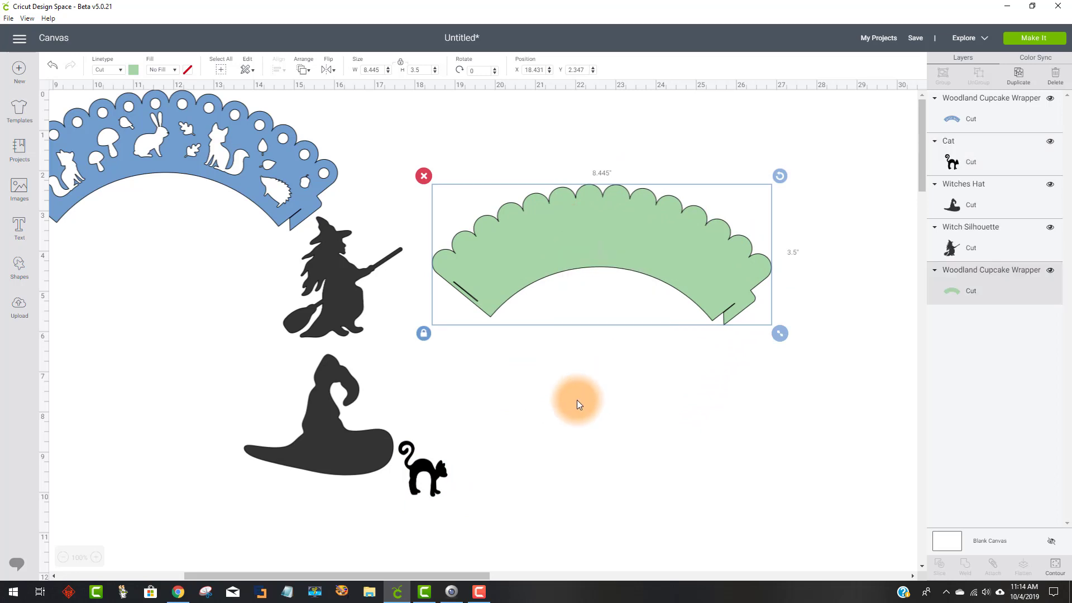
# - Place cat, witch and hat on the green wrapper, shrinking the hat and the witch to 1.359 × 1.375 in
pyautogui.moveTo(438, 473); pyautogui.dragTo(516, 263)
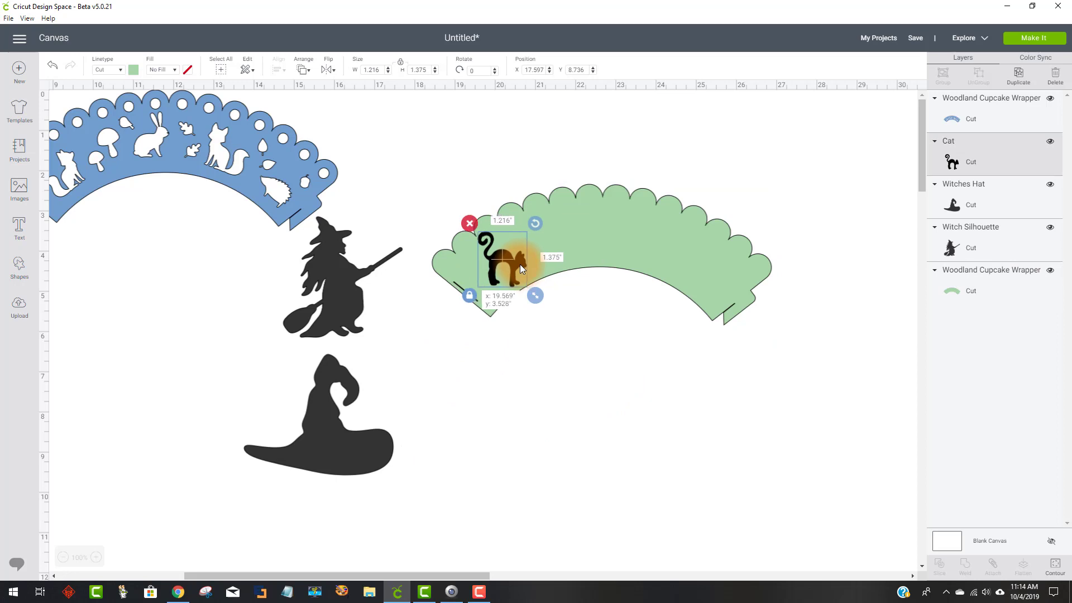
pyautogui.moveTo(351, 293); pyautogui.dragTo(595, 252)
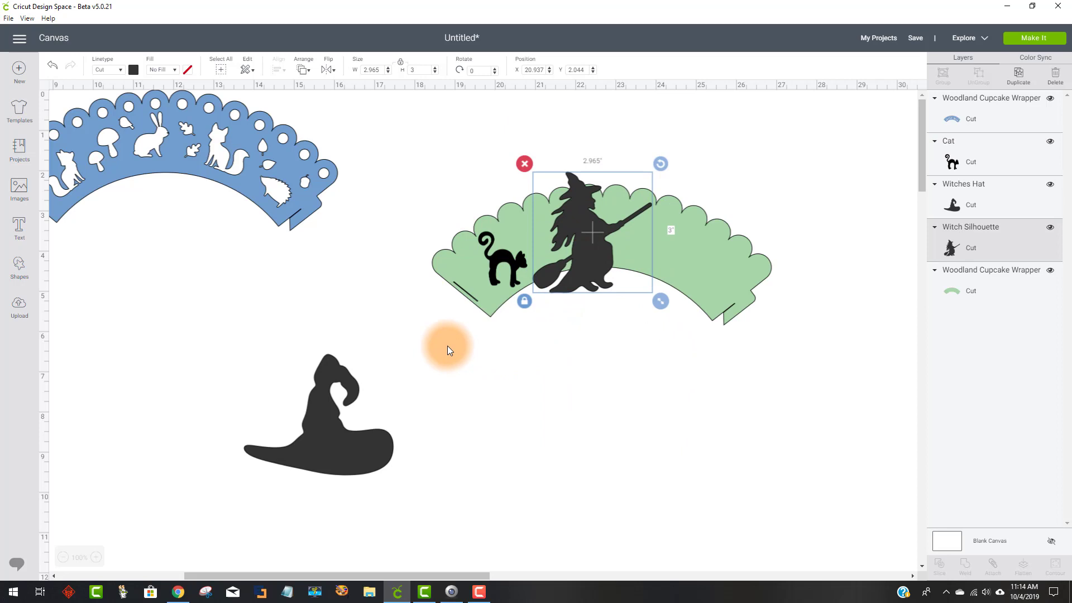
pyautogui.moveTo(333, 426); pyautogui.dragTo(728, 269)
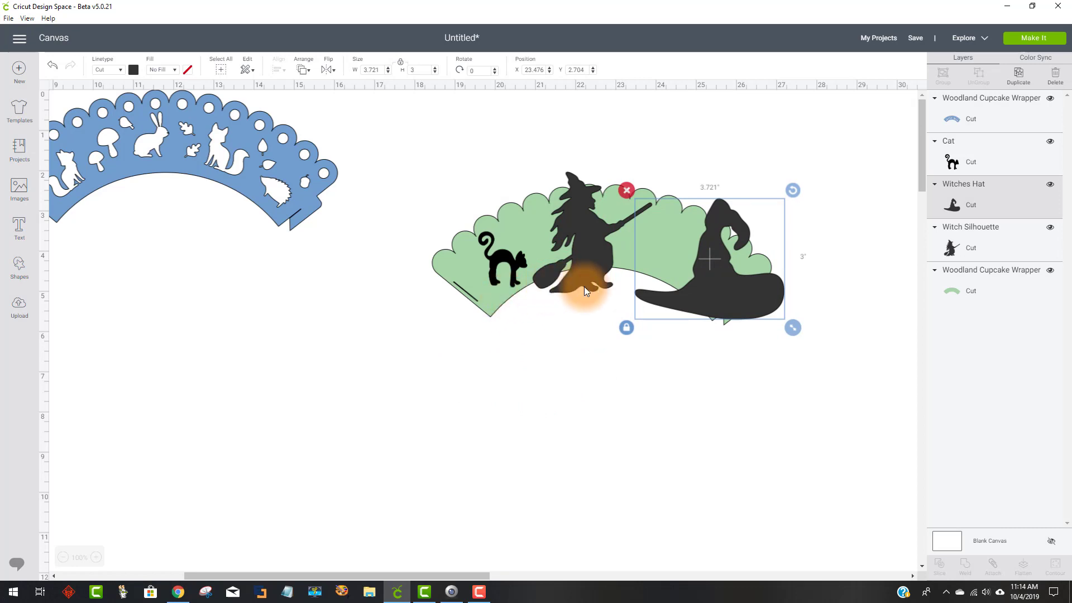
pyautogui.moveTo(793, 328); pyautogui.dragTo(701, 267)
pyautogui.moveTo(745, 291); pyautogui.dragTo(722, 271)
pyautogui.click(577, 265)
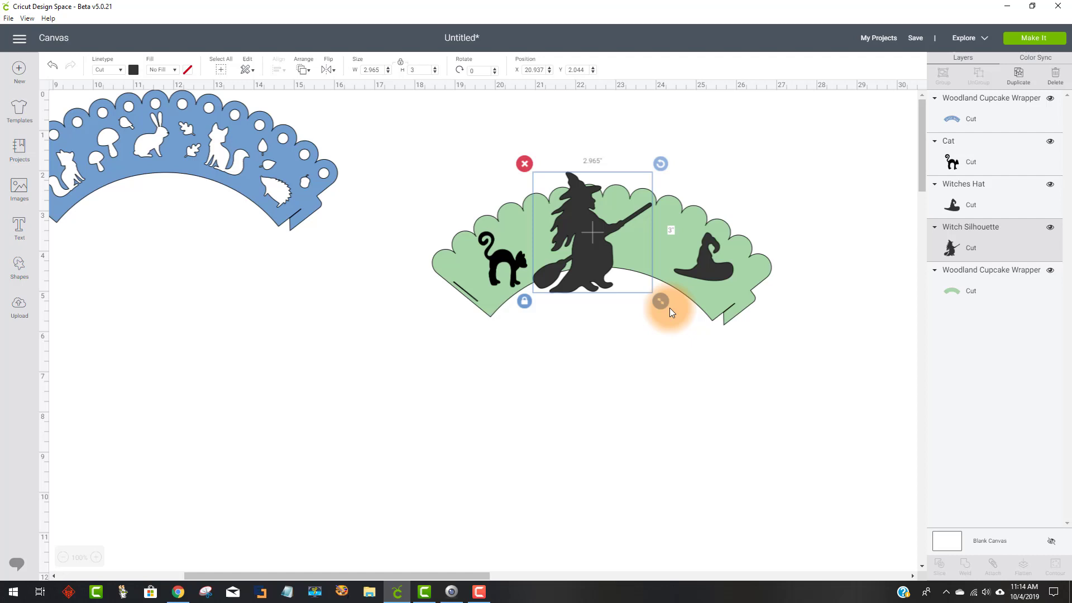
pyautogui.moveTo(660, 302); pyautogui.dragTo(609, 245)
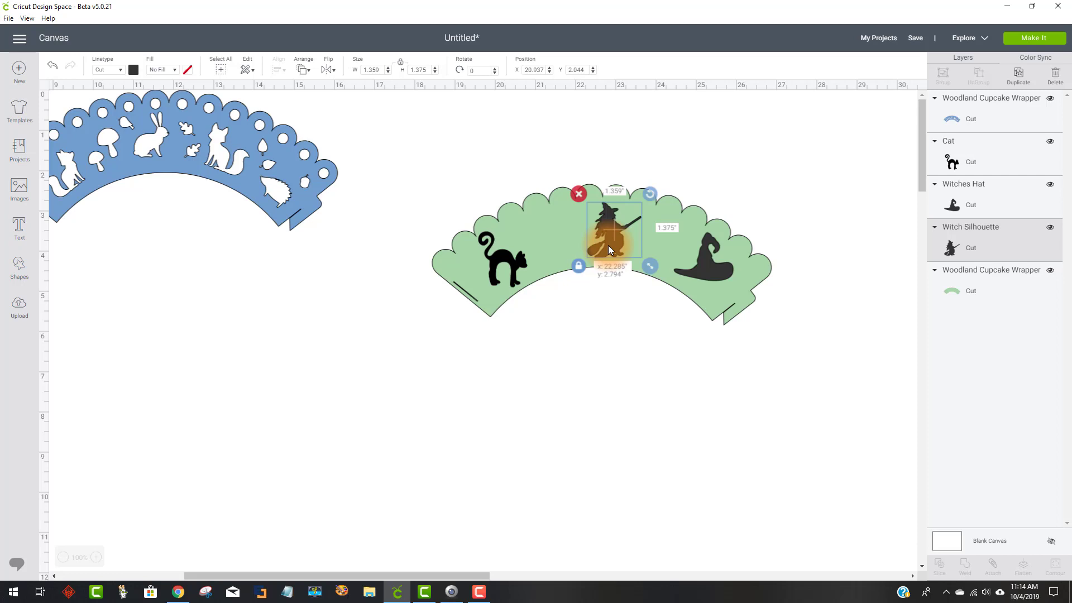
pyautogui.moveTo(608, 246); pyautogui.dragTo(607, 246)
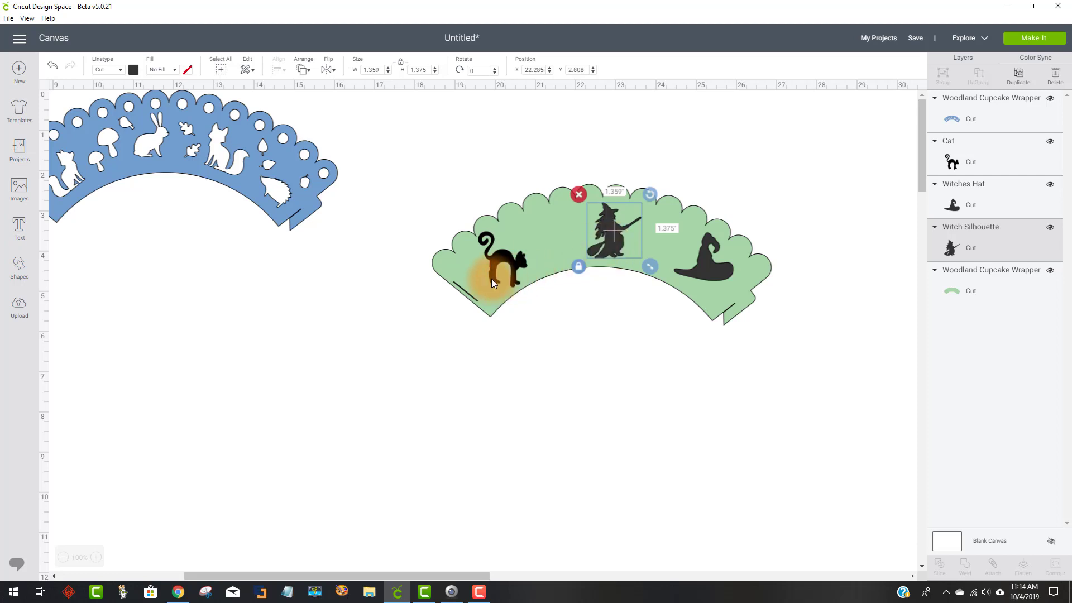
# - Rotate the cat counter-clockwise on the green wrapper
pyautogui.click(617, 354)
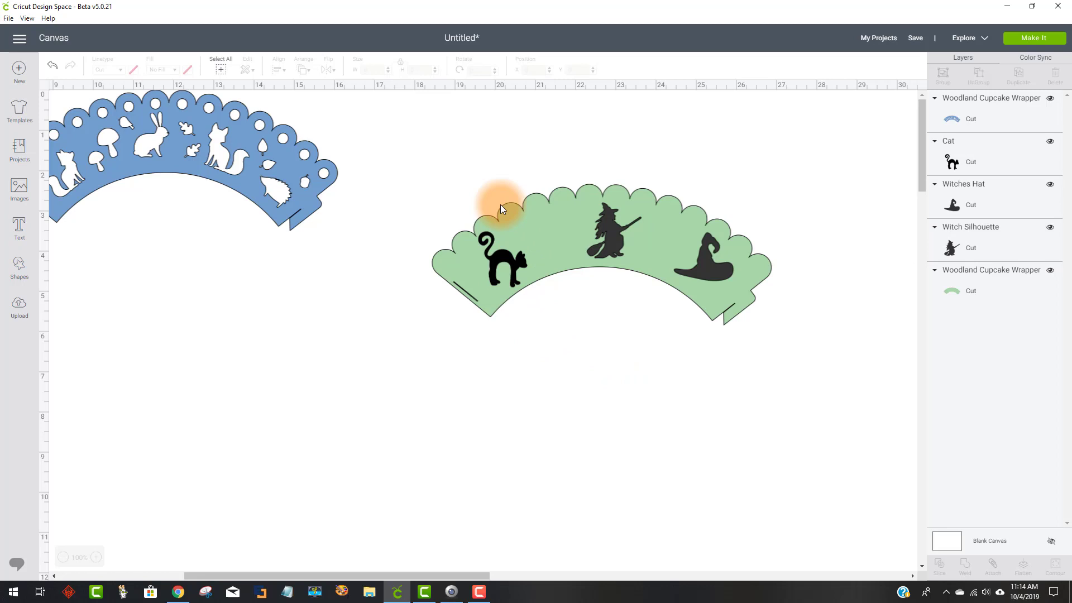
pyautogui.click(510, 266)
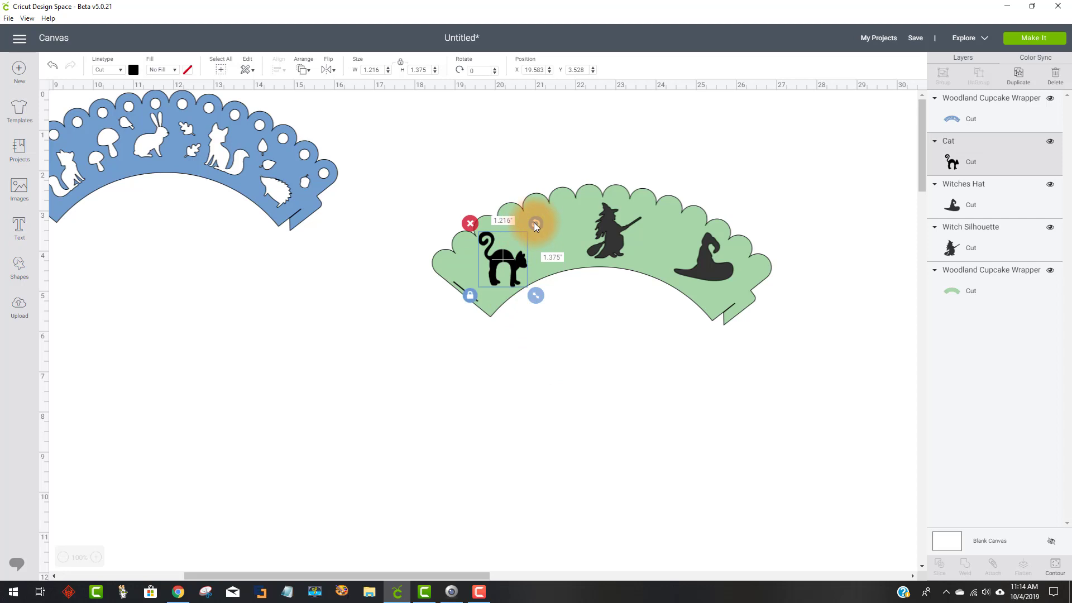
pyautogui.moveTo(536, 222); pyautogui.dragTo(511, 207)
pyautogui.click(588, 351)
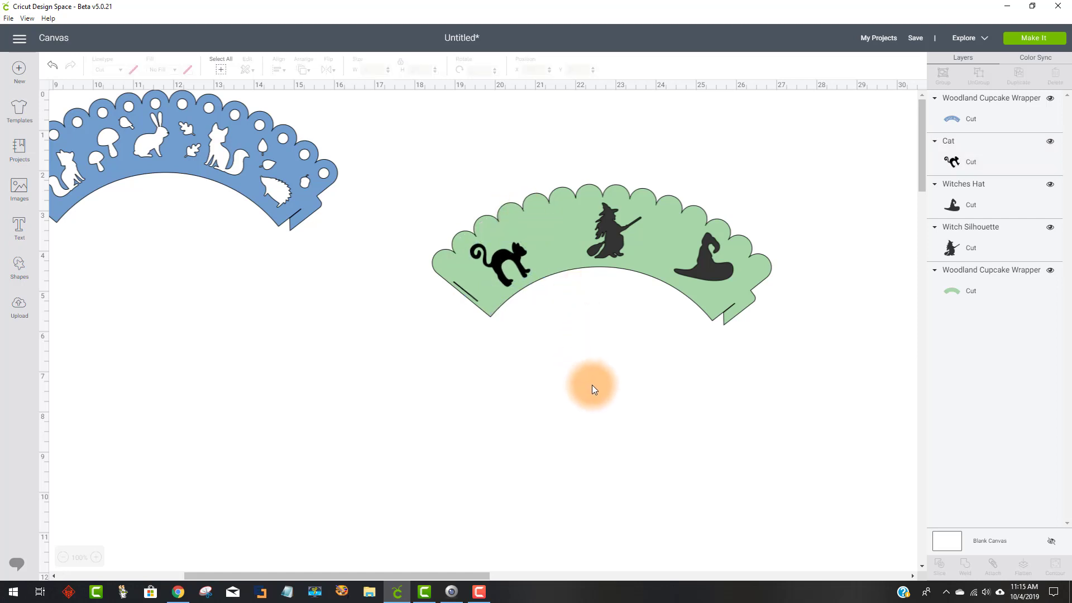
# - Tilt the witch's hat and nudge it into place, then move the blue wrapper
pyautogui.click(703, 273)
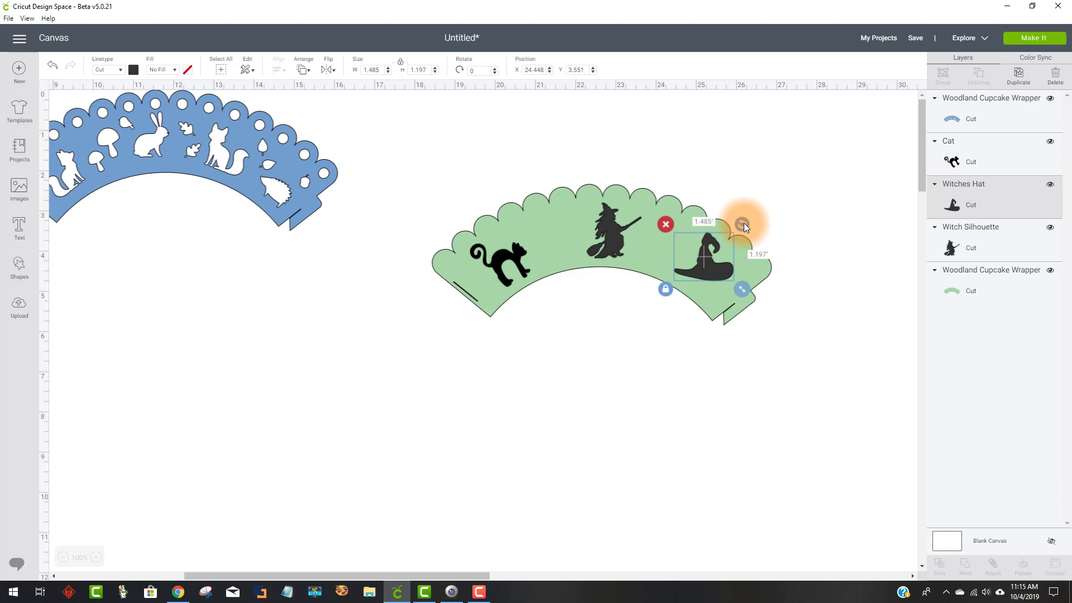
pyautogui.moveTo(744, 223); pyautogui.dragTo(763, 250)
pyautogui.moveTo(715, 280); pyautogui.dragTo(711, 286)
pyautogui.click(699, 382)
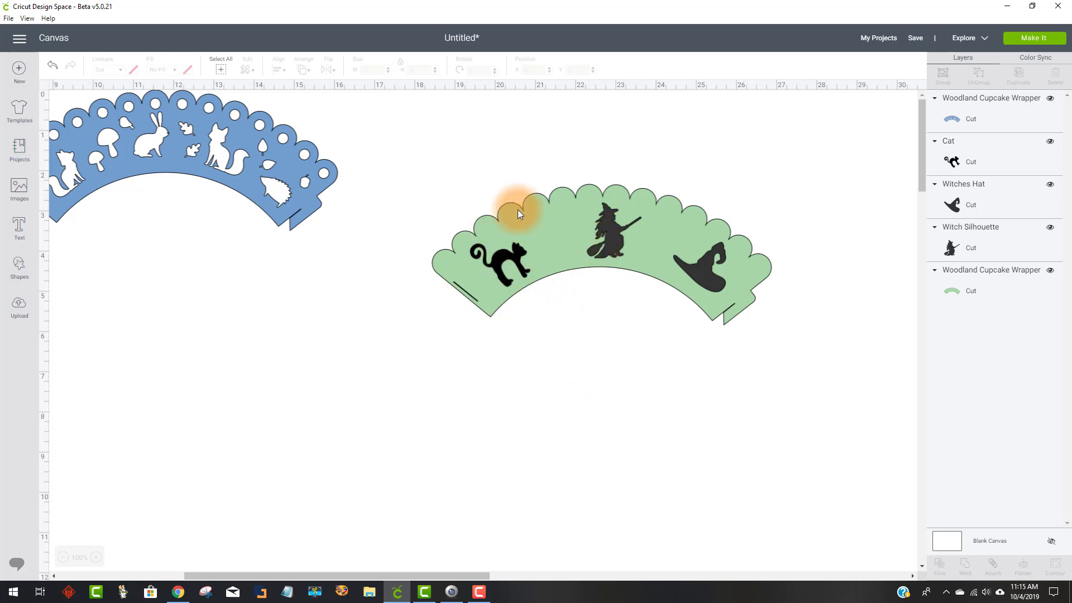
pyautogui.moveTo(318, 204); pyautogui.dragTo(319, 230)
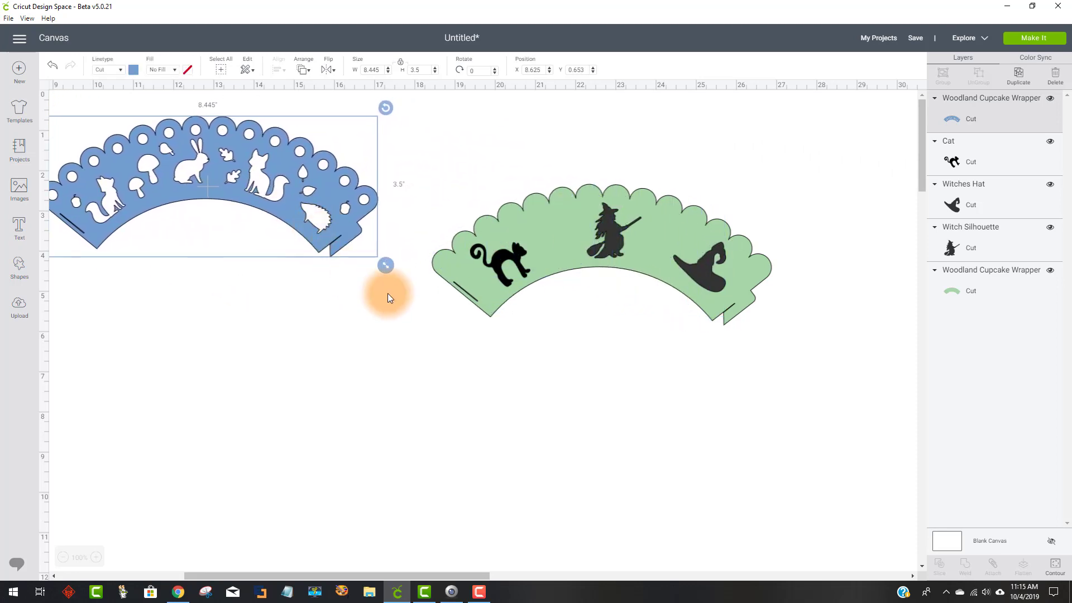
# - Slice the cat out of the green wrapper and move both cat pieces off it
pyautogui.click(504, 257)
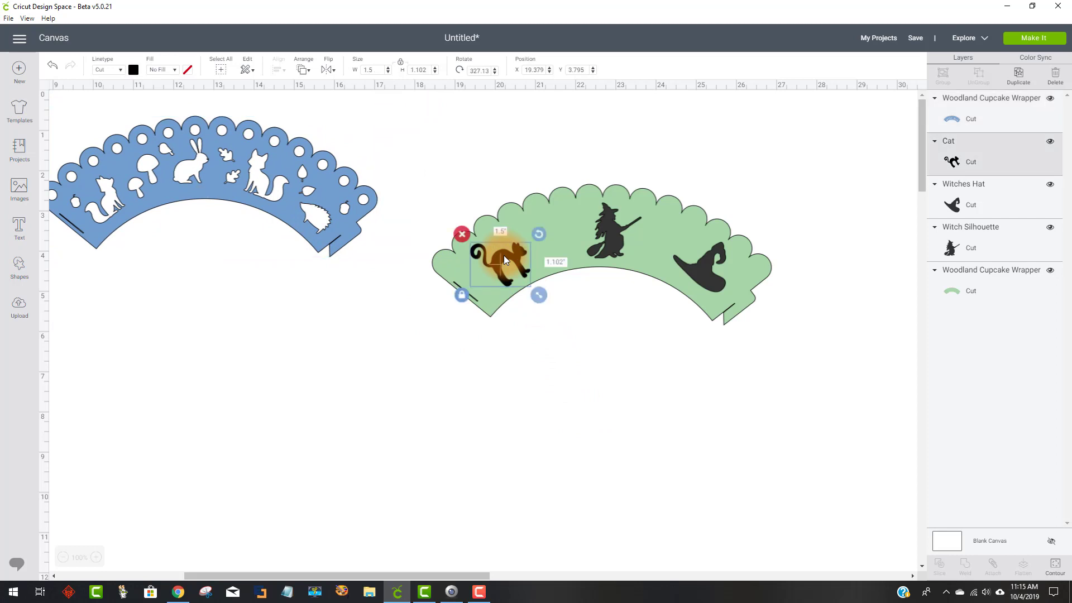
pyautogui.keyDown('shift'); pyautogui.click(523, 222); pyautogui.keyUp('shift')
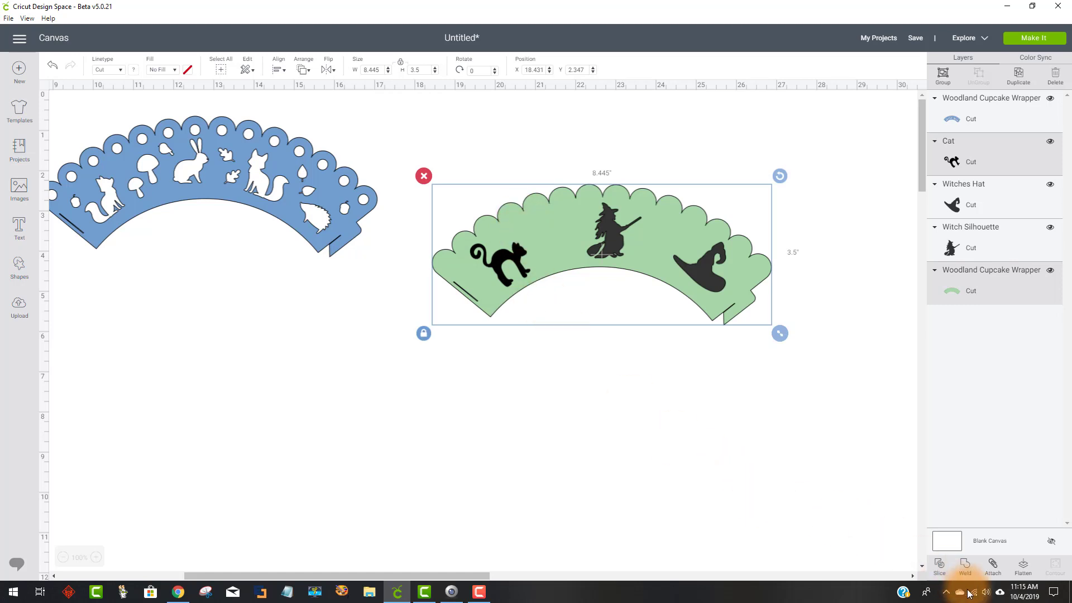
pyautogui.click(940, 566)
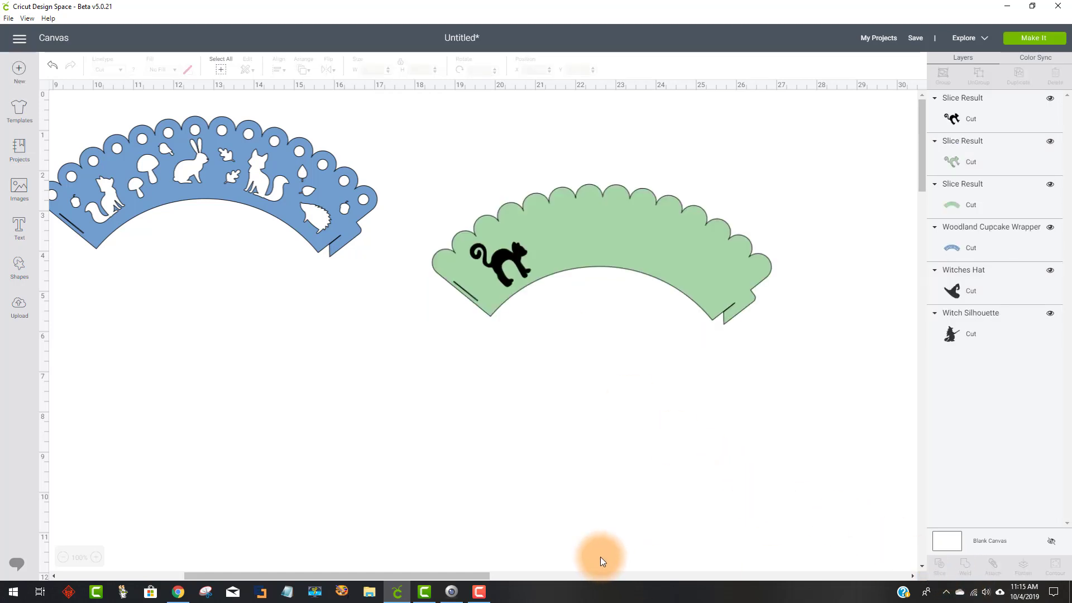
pyautogui.moveTo(501, 259); pyautogui.dragTo(315, 354)
pyautogui.moveTo(498, 258); pyautogui.dragTo(286, 354)
pyautogui.click(618, 474)
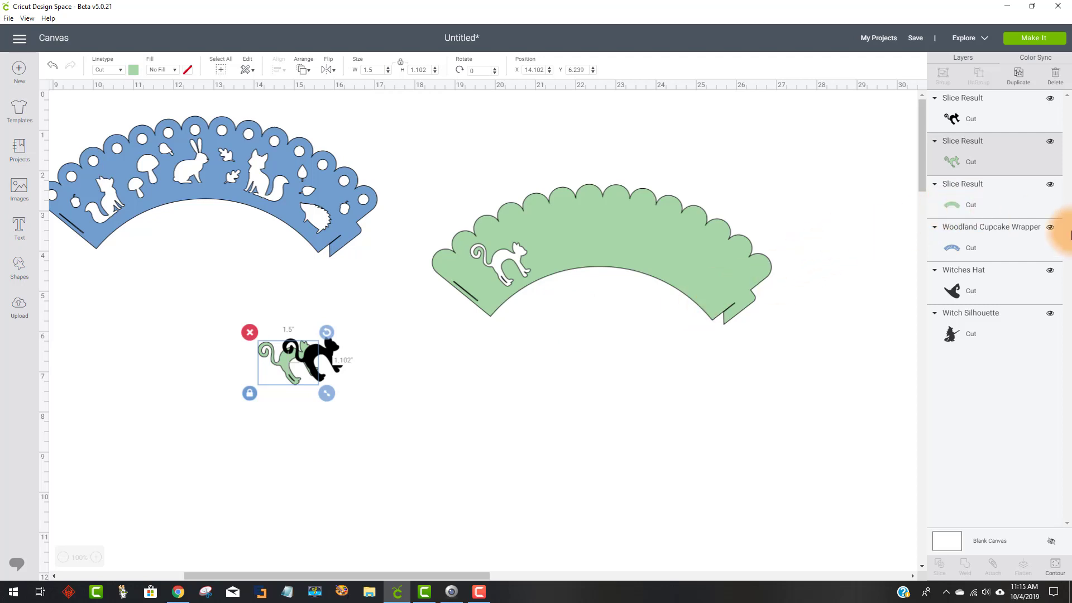
# - Send the sliced green wrapper to the back, behind the witch and hat
pyautogui.click(576, 236)
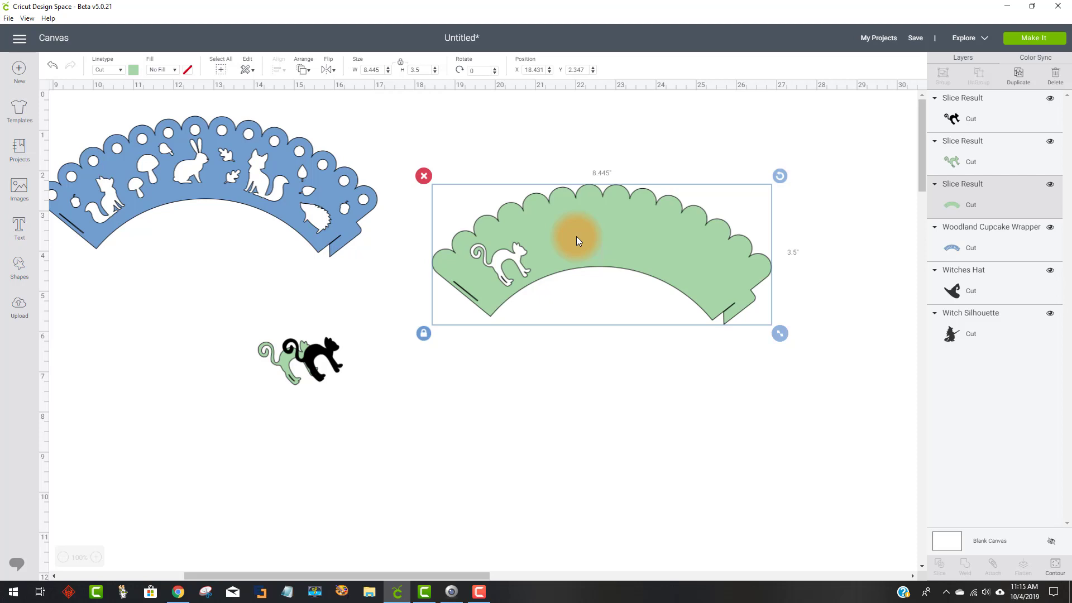
pyautogui.rightClick(577, 237)
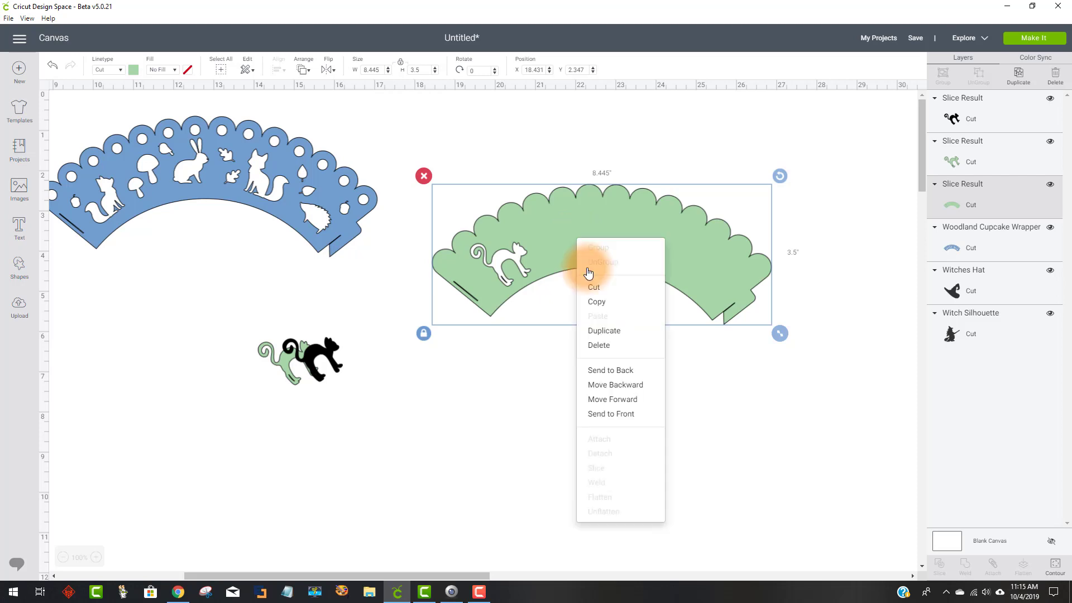
pyautogui.click(620, 373)
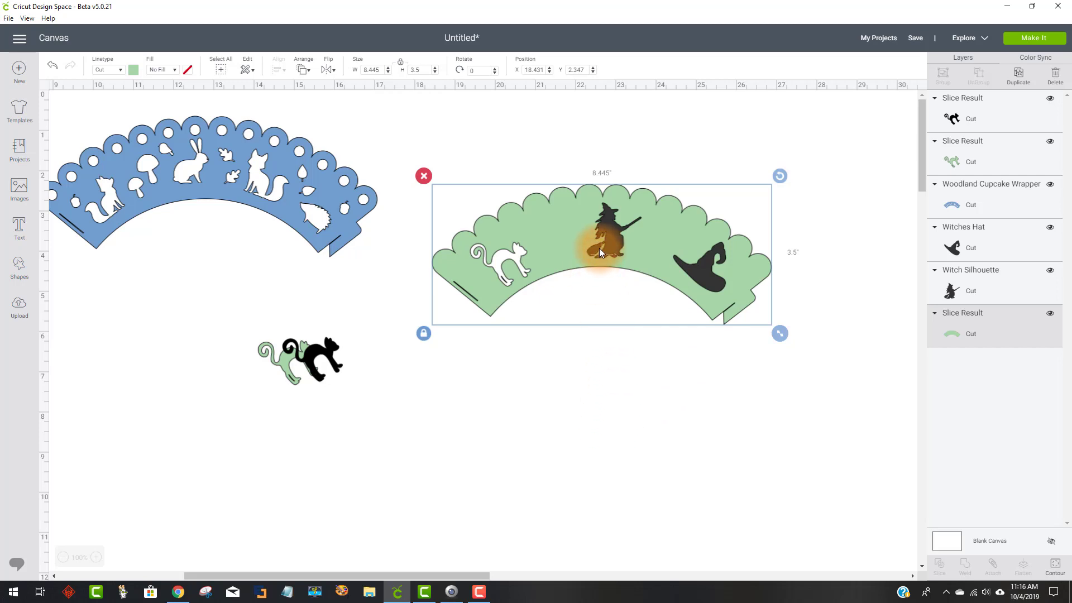
# - Slice the witch from the wrapper, drag both witch pieces aside, and raise the Witches Hat layer
pyautogui.moveTo(599, 250); pyautogui.dragTo(606, 252)
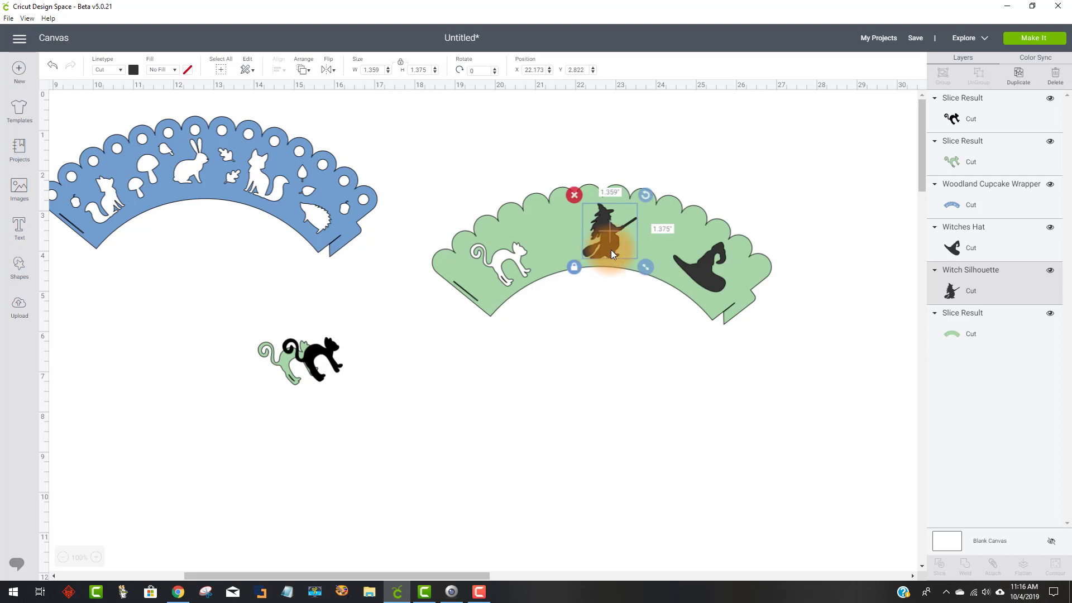
pyautogui.keyDown('shift'); pyautogui.click(653, 232); pyautogui.keyUp('shift')
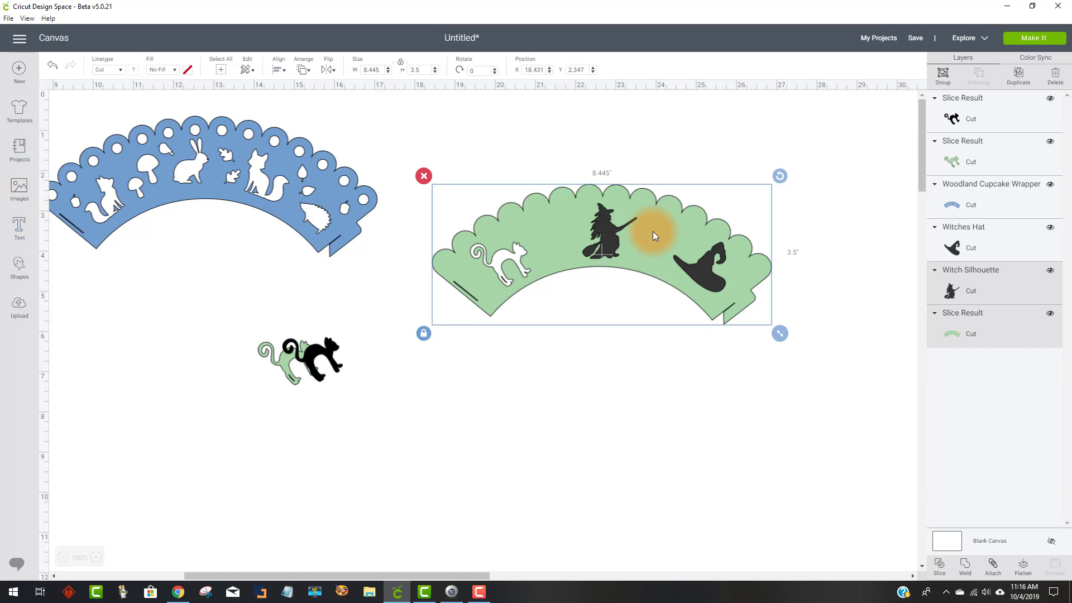
pyautogui.click(965, 570)
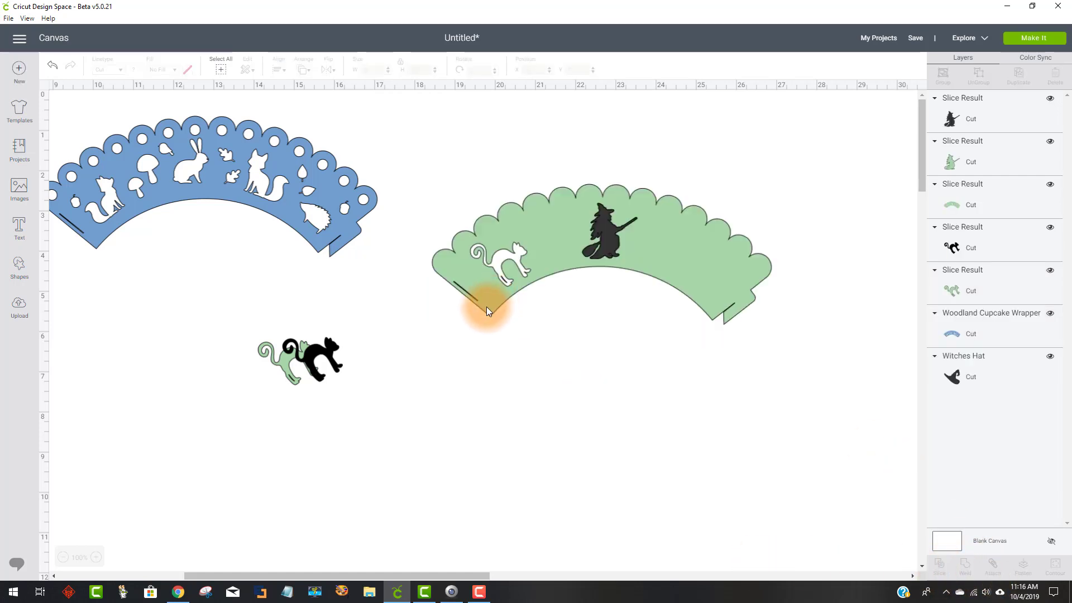
pyautogui.moveTo(603, 228); pyautogui.dragTo(247, 341)
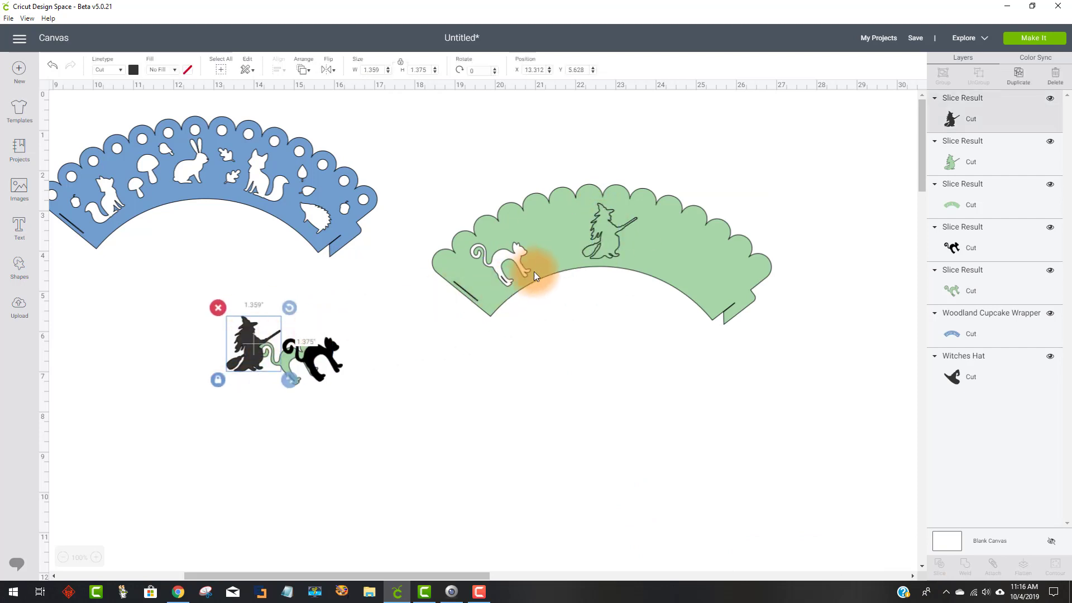
pyautogui.moveTo(590, 229); pyautogui.dragTo(261, 343)
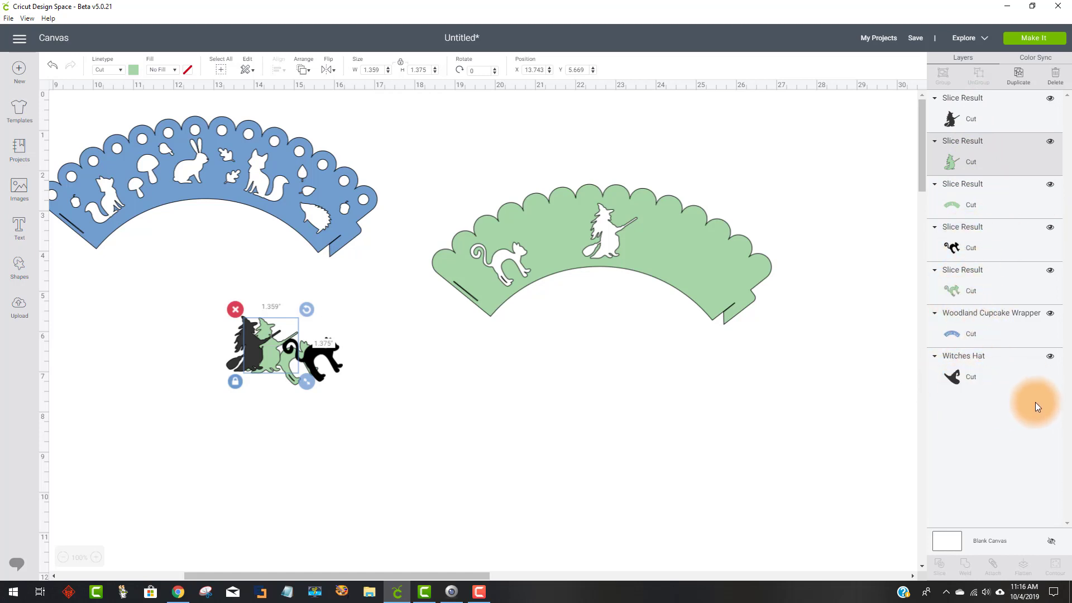
pyautogui.moveTo(994, 379)
pyautogui.mouseDown()
pyautogui.moveTo(981, 287)
pyautogui.moveTo(982, 102)
pyautogui.mouseUp()
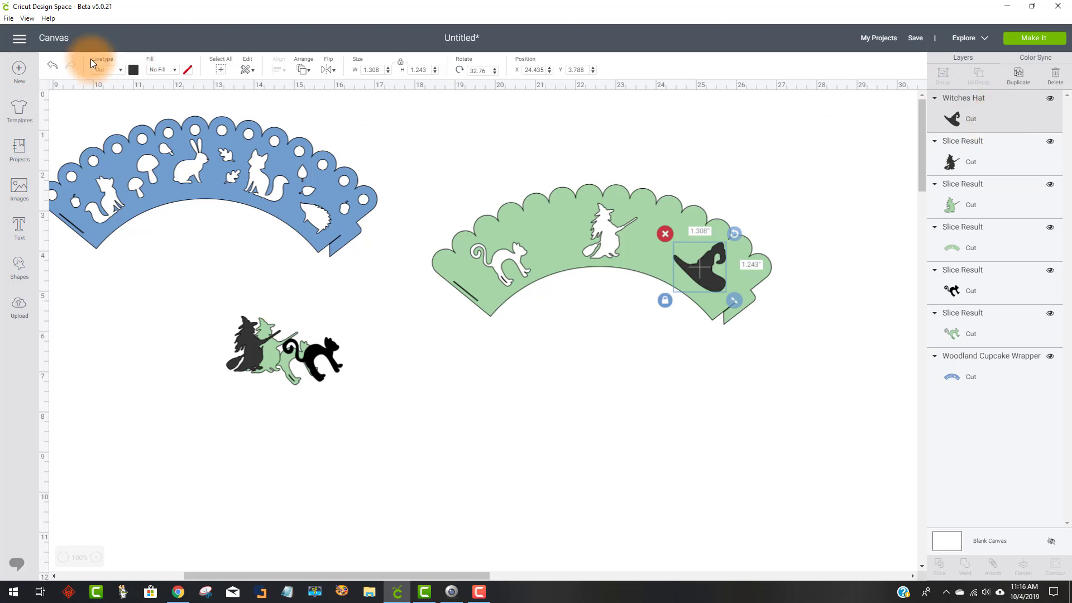
# - Undo the hat reorder and send the green wrapper to the back
pyautogui.click(50, 67)
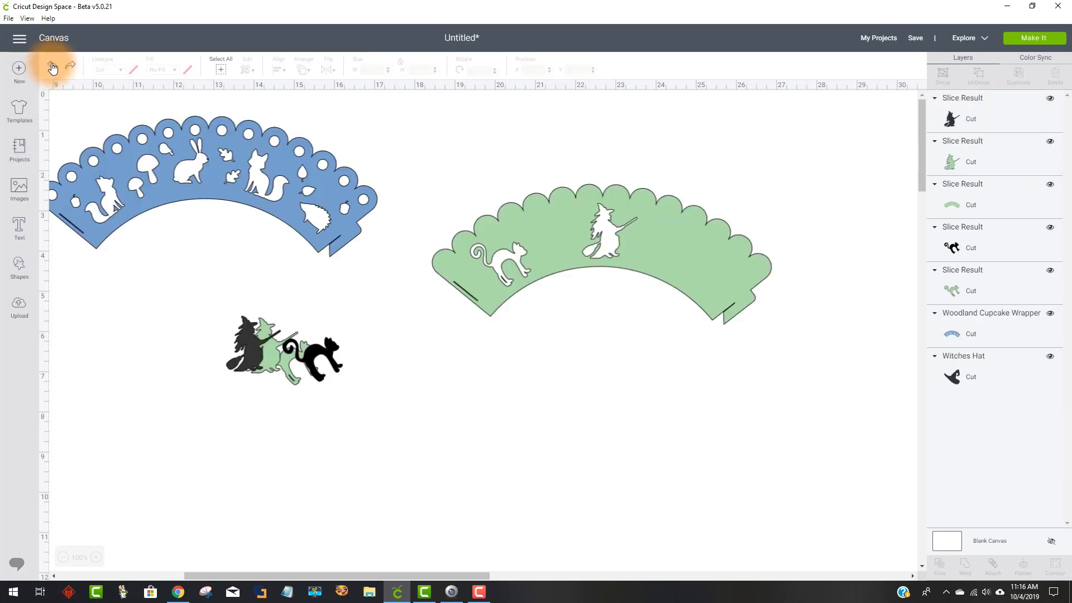
pyautogui.click(678, 277)
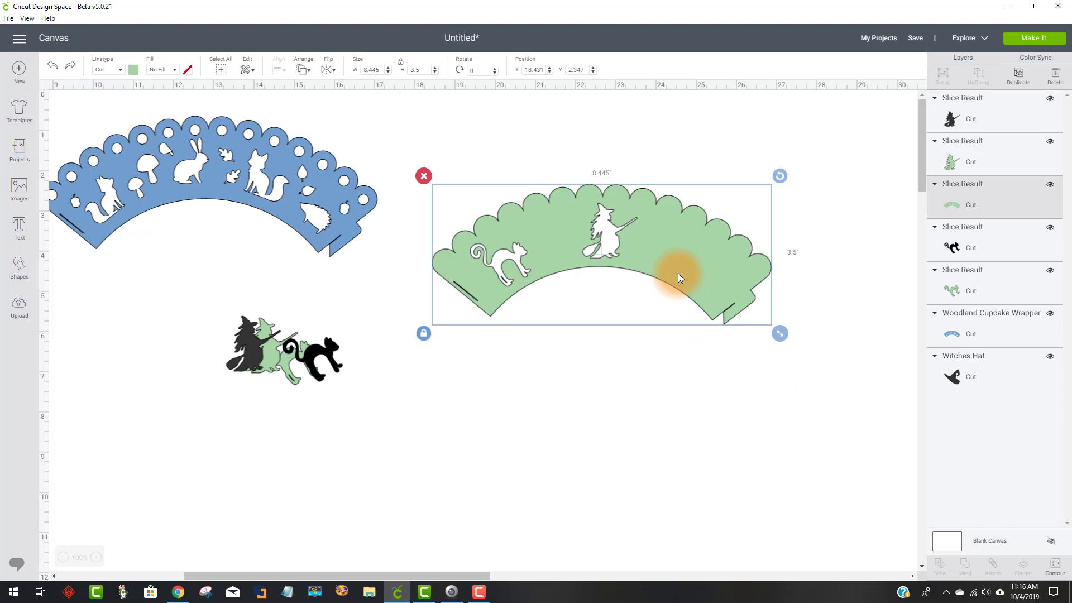
pyautogui.rightClick(709, 272)
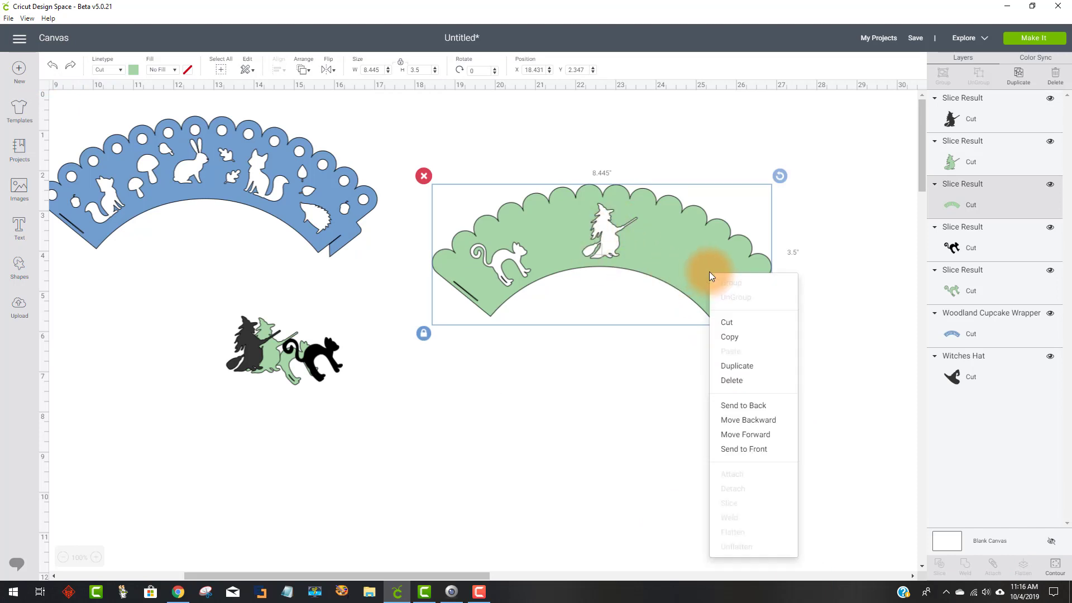
pyautogui.click(782, 410)
pyautogui.click(832, 440)
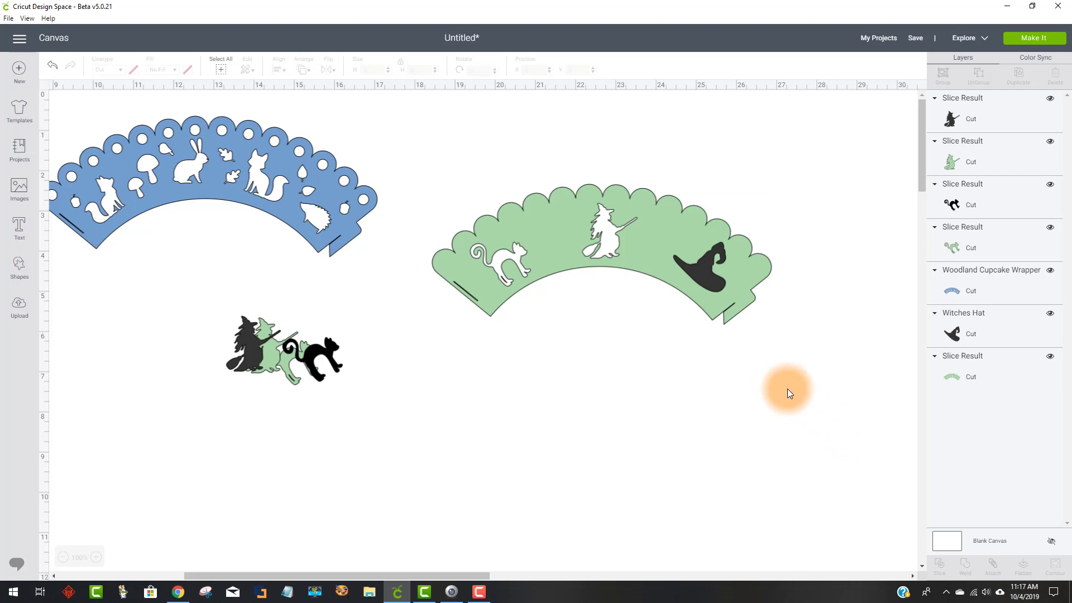
# - Slice the witch hat out of the wrapper and move both hat pieces aside
pyautogui.click(697, 273)
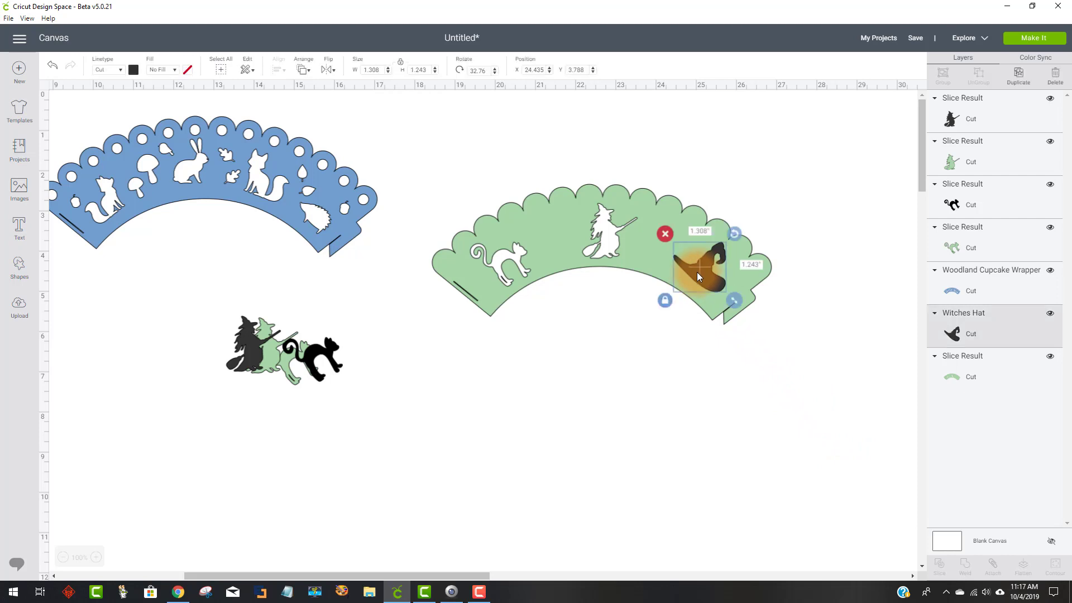
pyautogui.keyDown('shift'); pyautogui.click(714, 306); pyautogui.keyUp('shift')
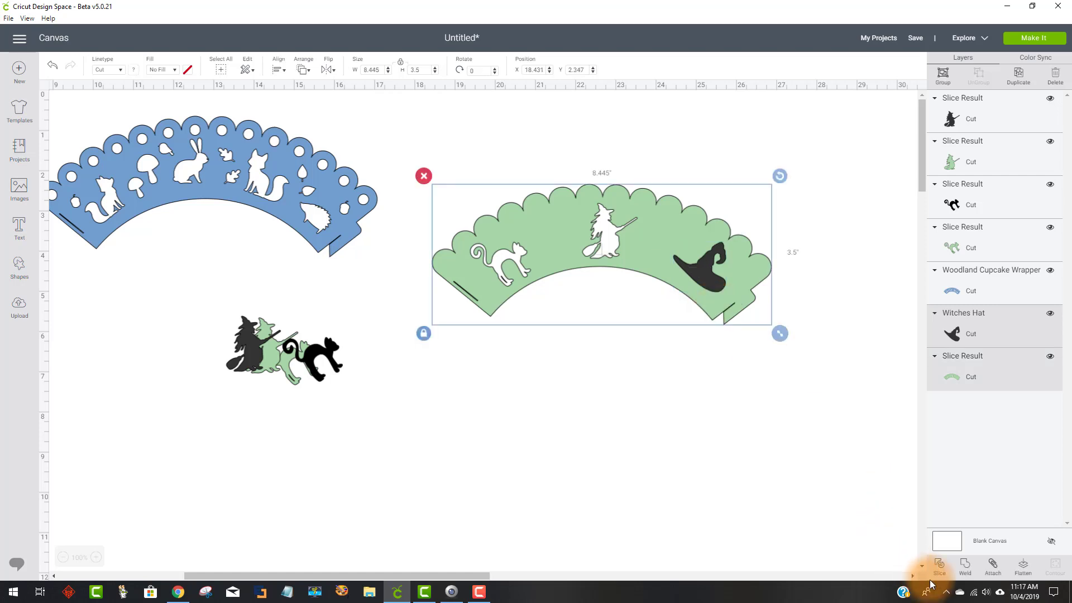
pyautogui.click(937, 566)
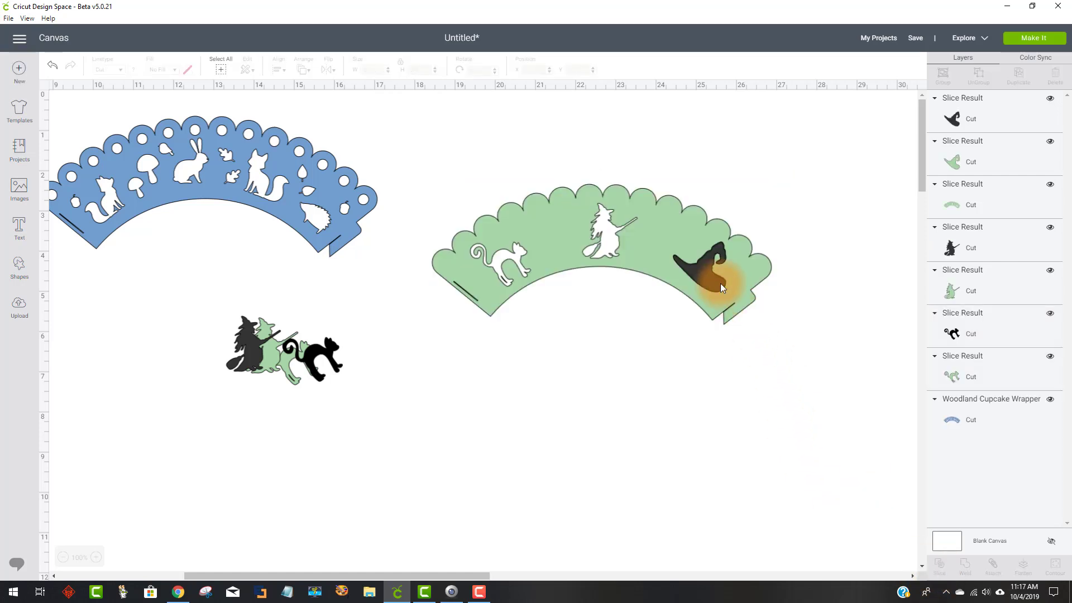
pyautogui.moveTo(720, 283); pyautogui.dragTo(251, 329)
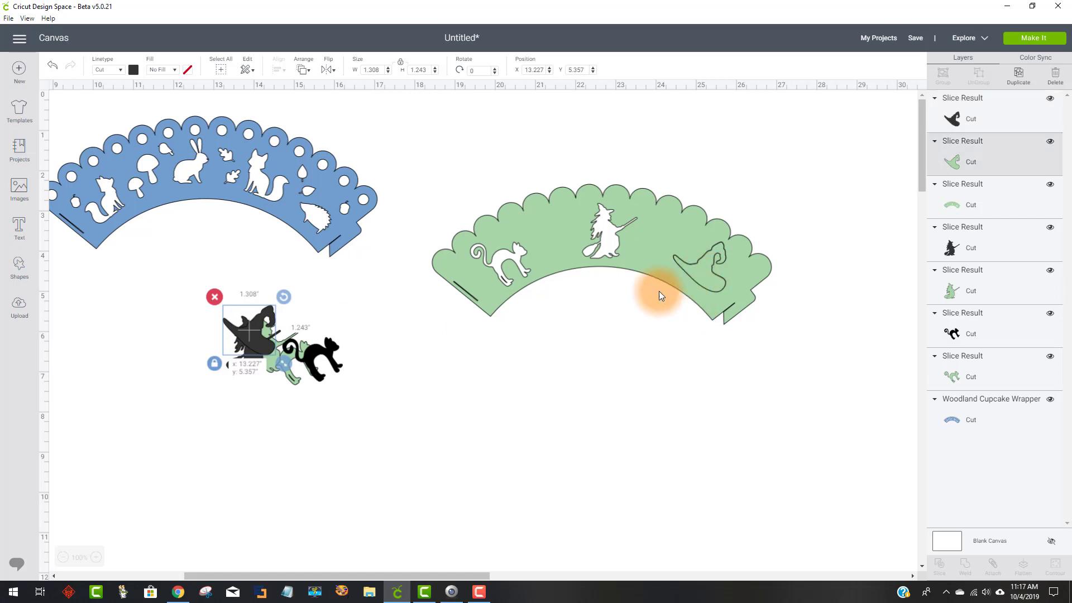
pyautogui.moveTo(700, 271); pyautogui.dragTo(260, 346)
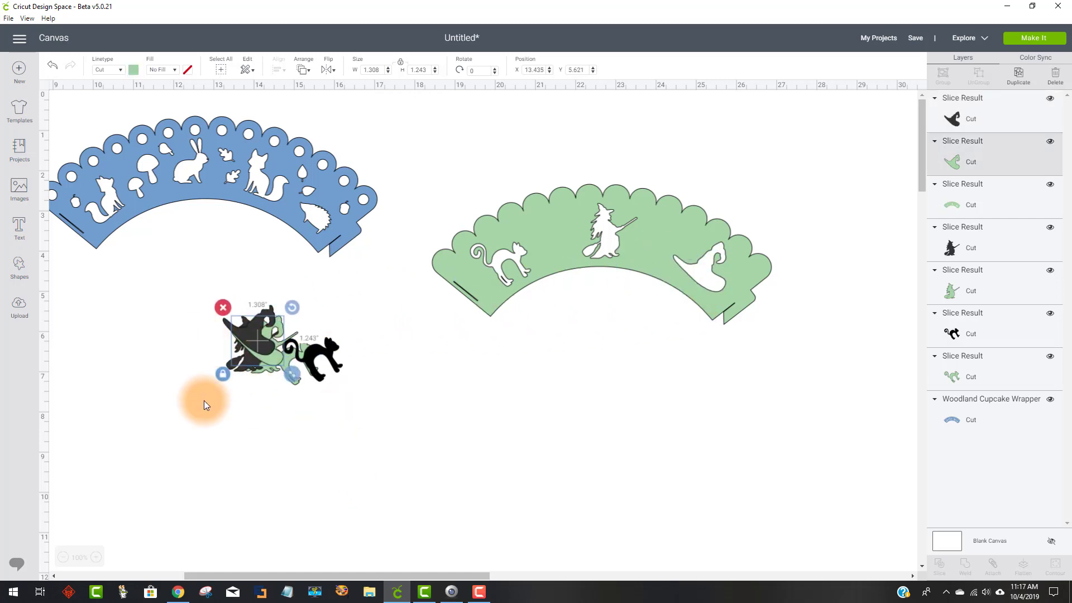
# - Marquee-select the leftover cat, witch and hat pieces and delete them
pyautogui.click(408, 466)
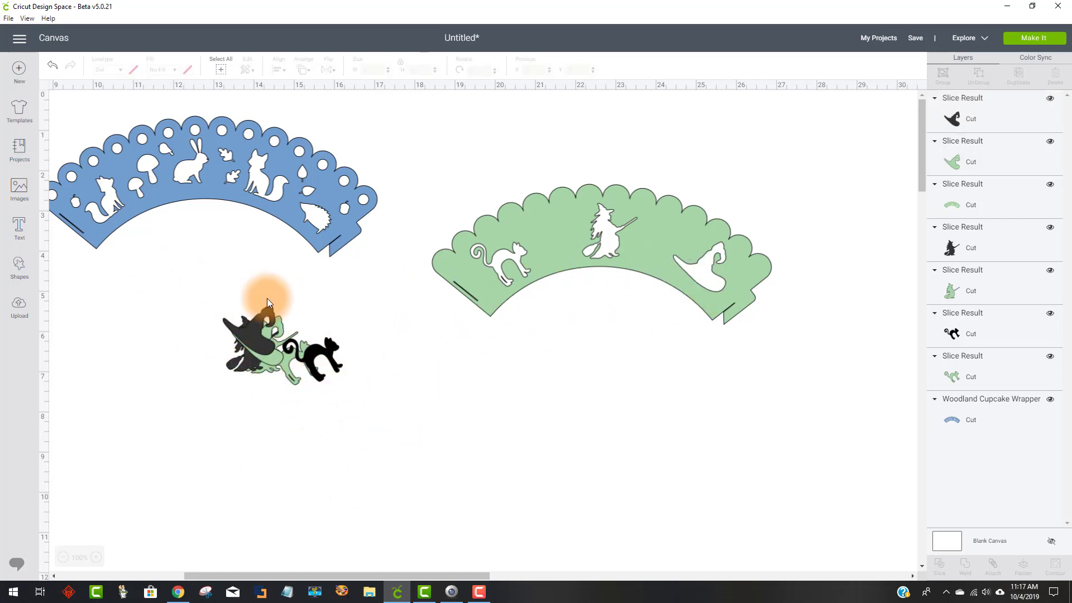
pyautogui.moveTo(229, 306); pyautogui.dragTo(368, 402)
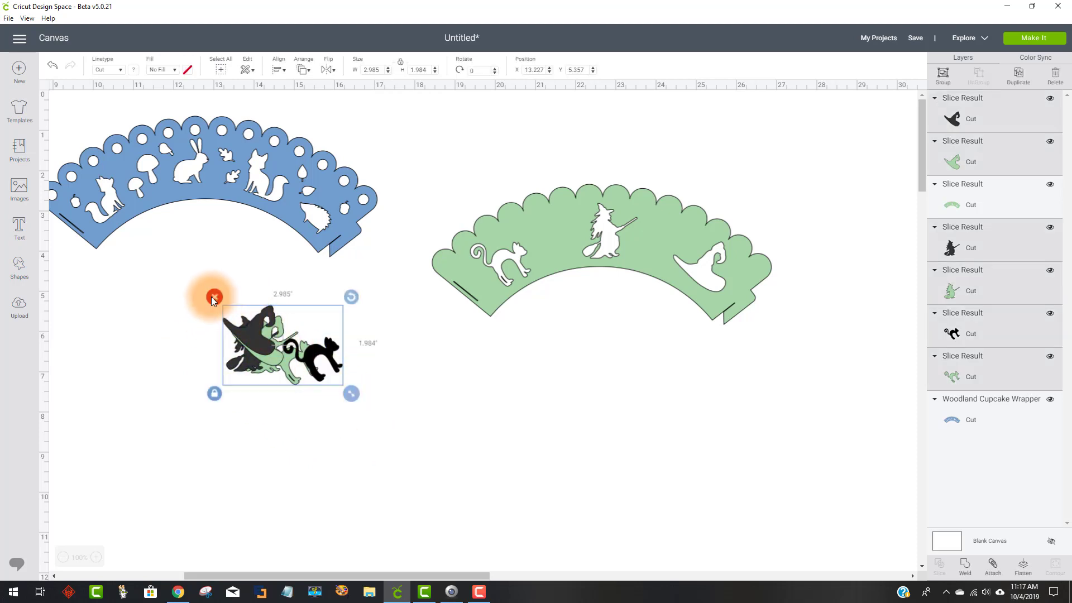
pyautogui.click(214, 295)
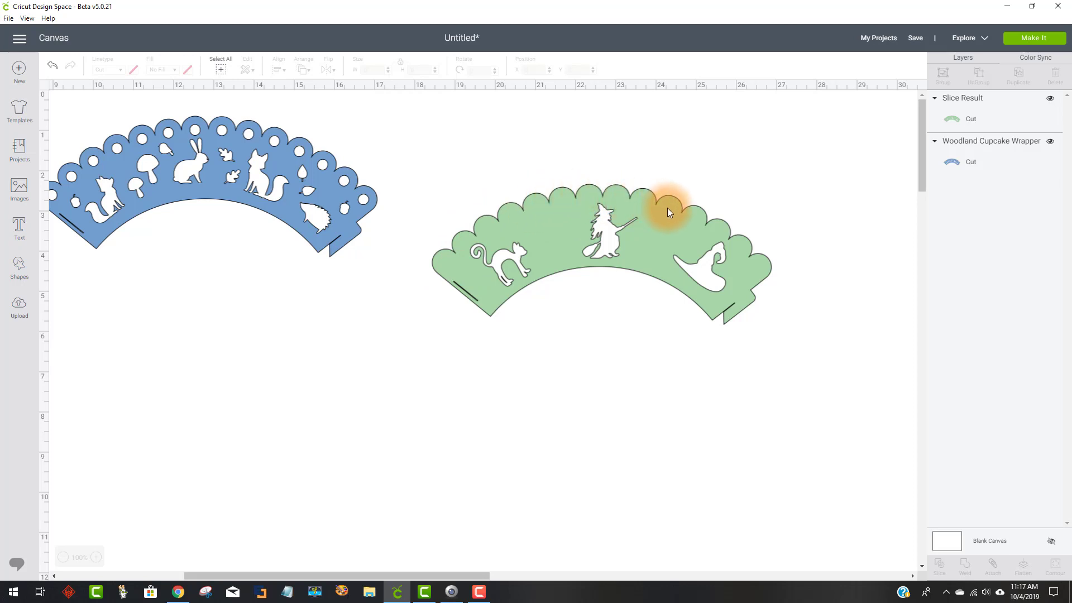
# - Insert a Star from Shapes and delete the extra copy
pyautogui.click(20, 272)
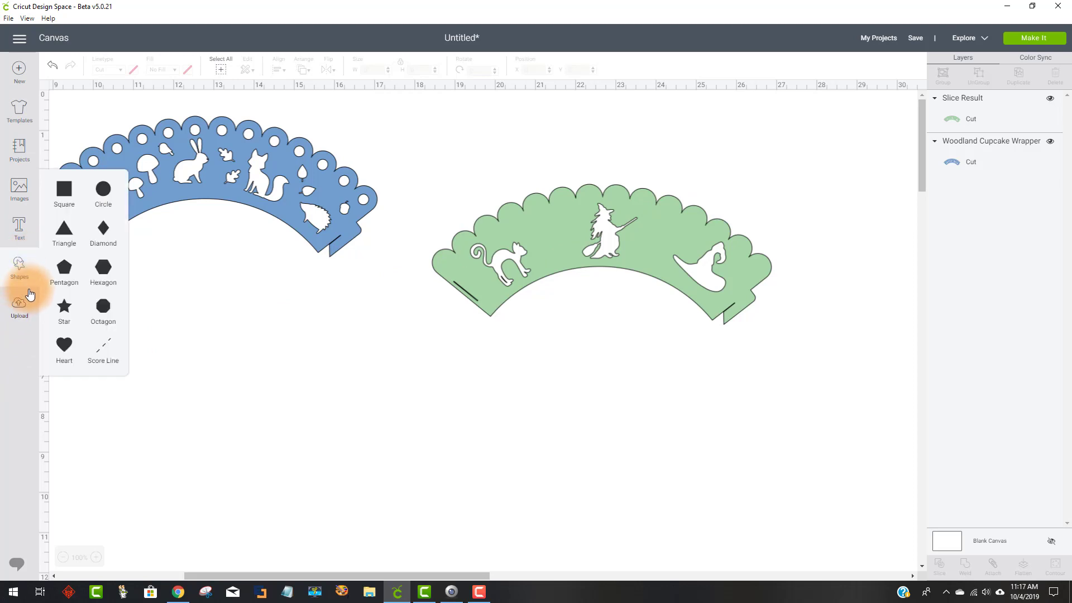
pyautogui.click(65, 307)
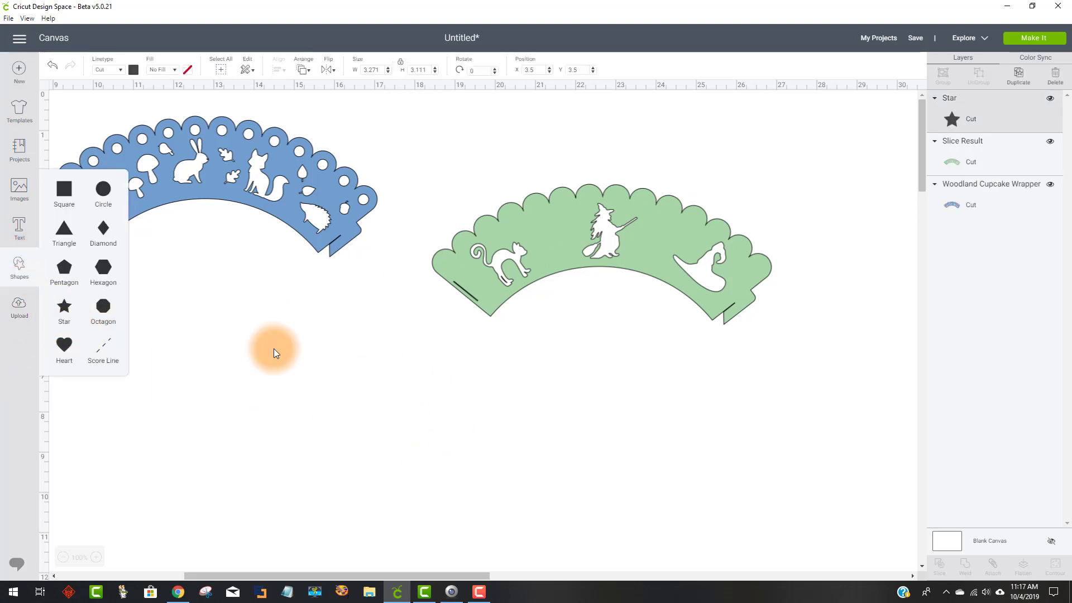
pyautogui.click(64, 307)
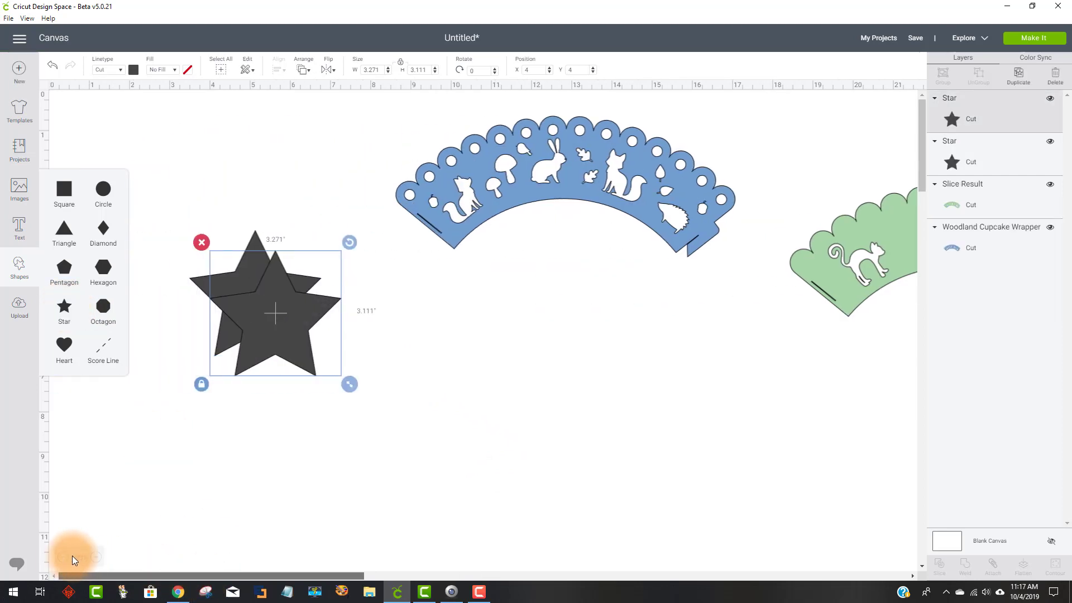
pyautogui.moveTo(225, 302); pyautogui.dragTo(412, 378)
pyautogui.click(285, 338)
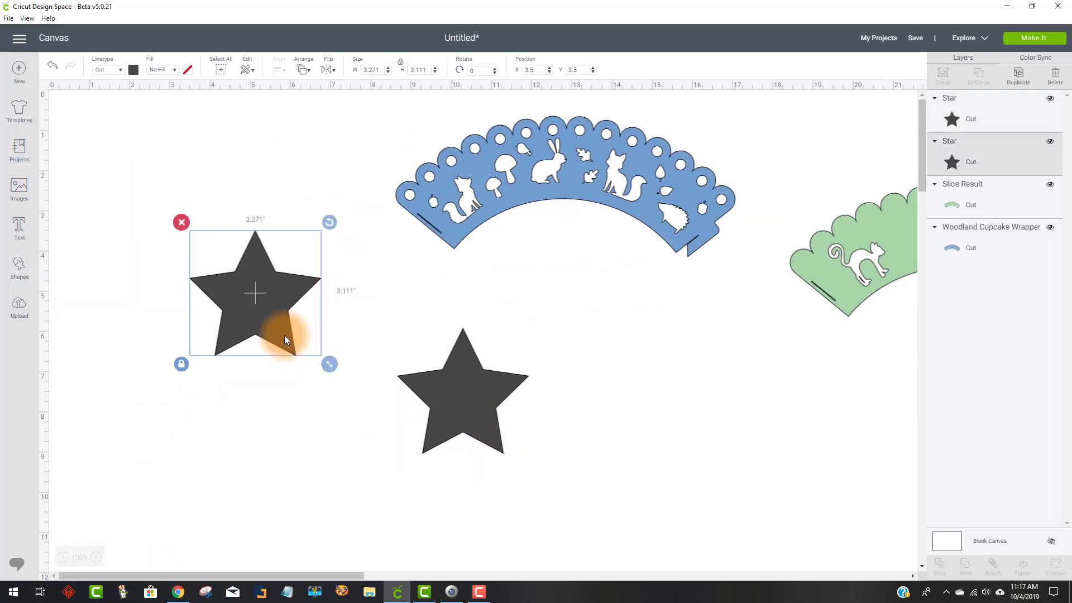
pyautogui.press('Delete')
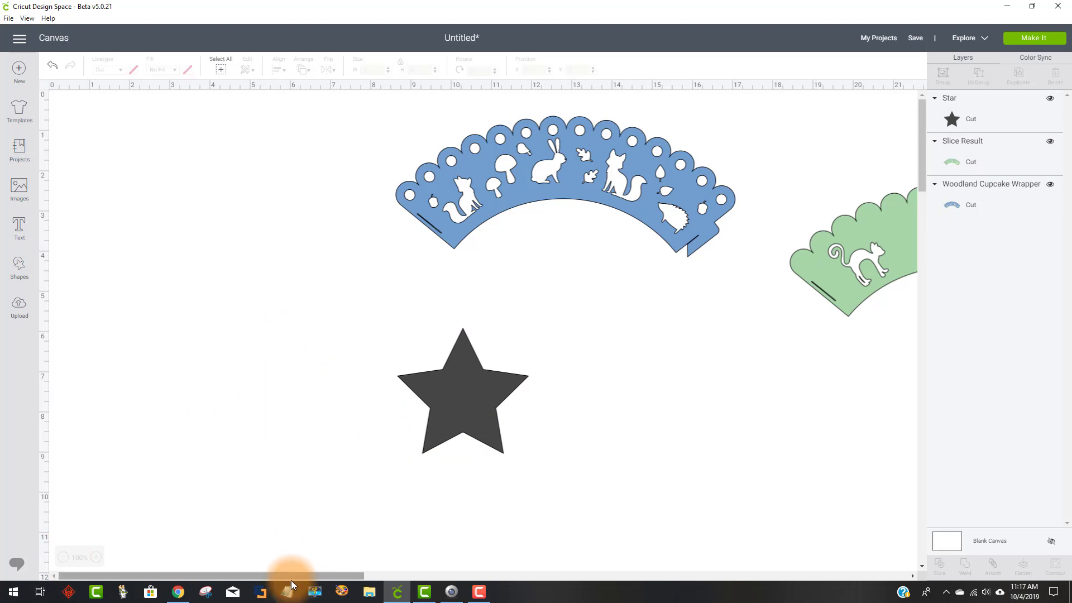
# - Shrink the star onto the wrapper's left end and slice it out
pyautogui.moveTo(289, 576); pyautogui.dragTo(390, 577)
pyautogui.moveTo(185, 416); pyautogui.dragTo(397, 399)
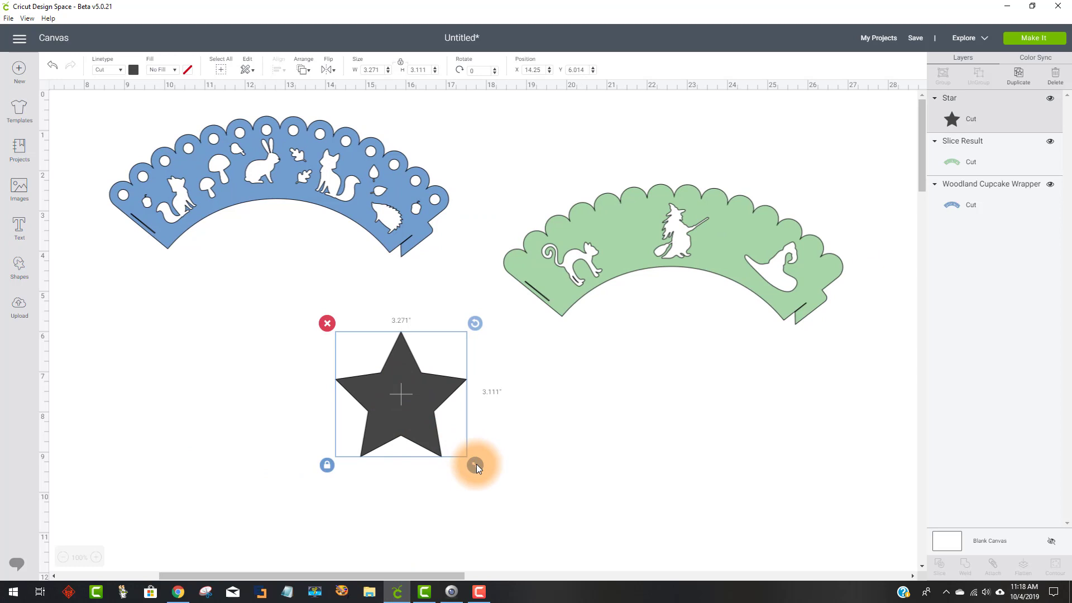
pyautogui.moveTo(474, 464); pyautogui.dragTo(517, 264)
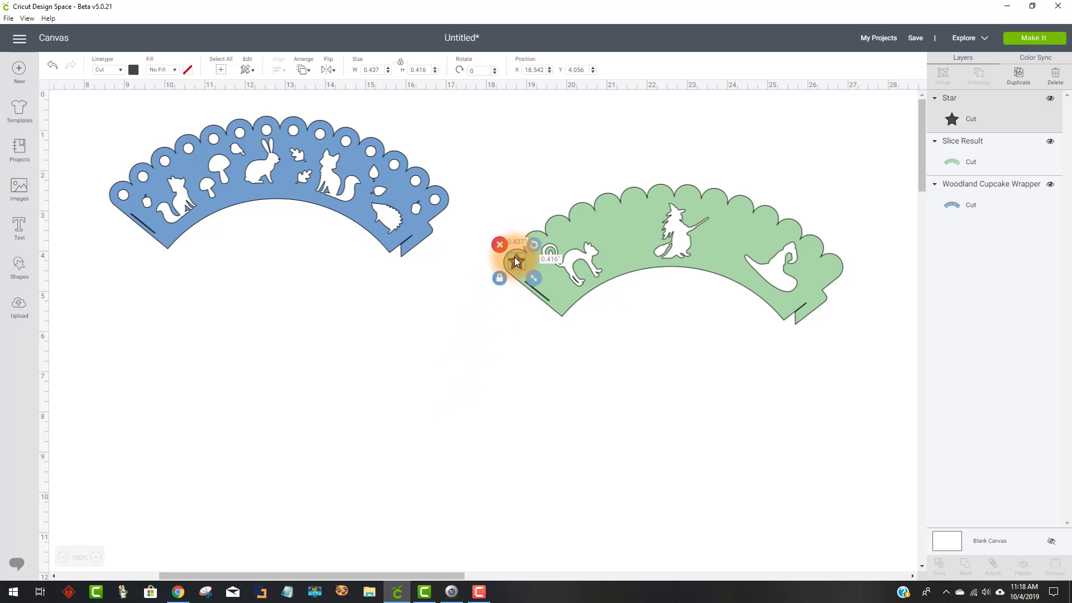
pyautogui.keyDown('shift'); pyautogui.click(563, 296); pyautogui.keyUp('shift')
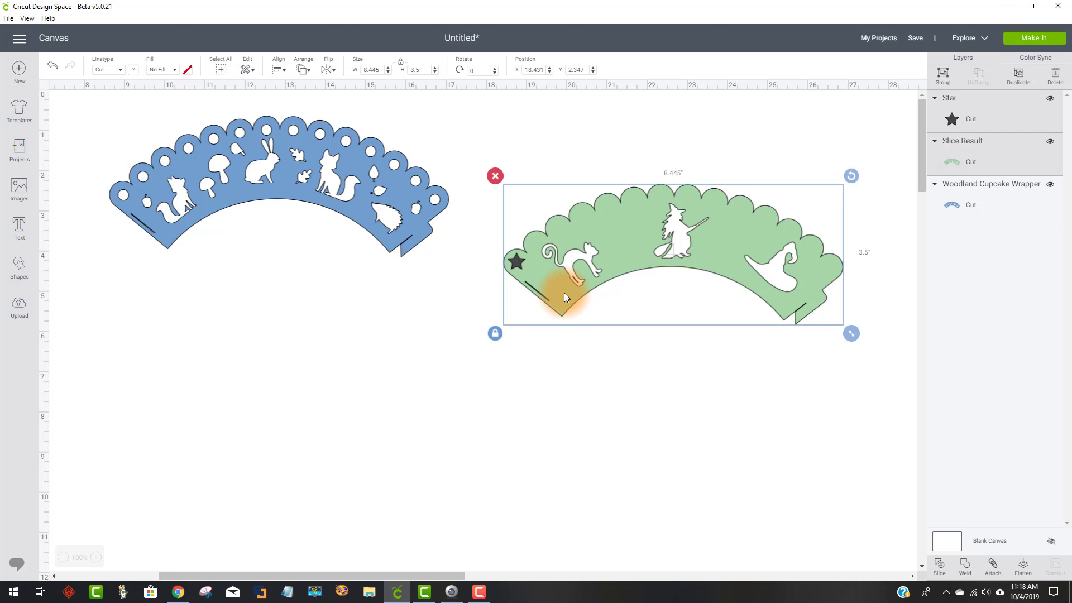
pyautogui.click(939, 564)
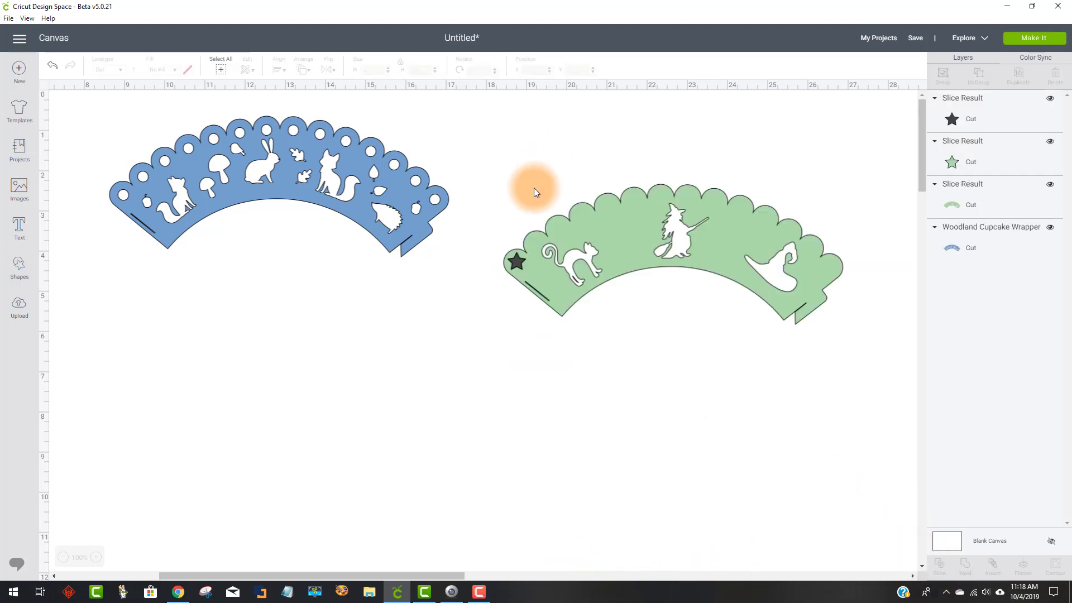
# - Clear the first star pieces, then slice the dark star into the next scallop
pyautogui.moveTo(517, 261); pyautogui.dragTo(560, 227)
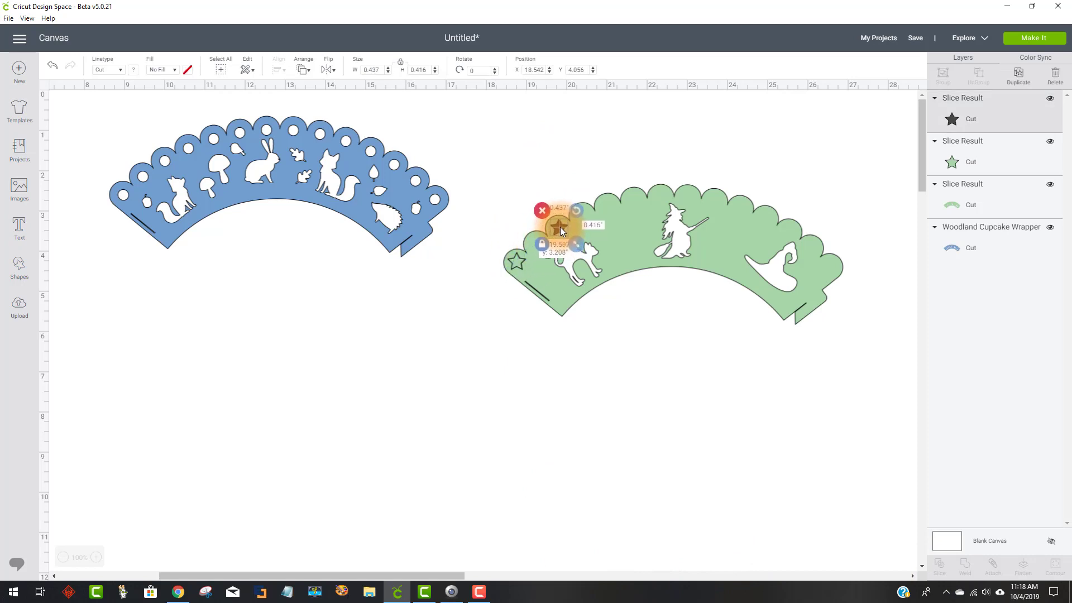
pyautogui.moveTo(514, 262); pyautogui.dragTo(517, 152)
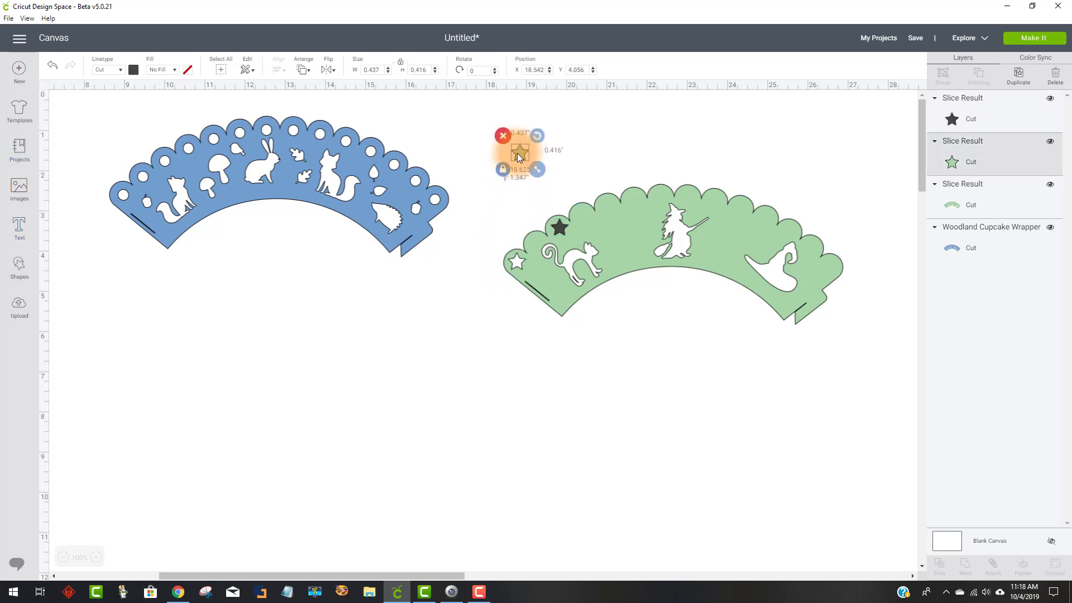
pyautogui.click(501, 135)
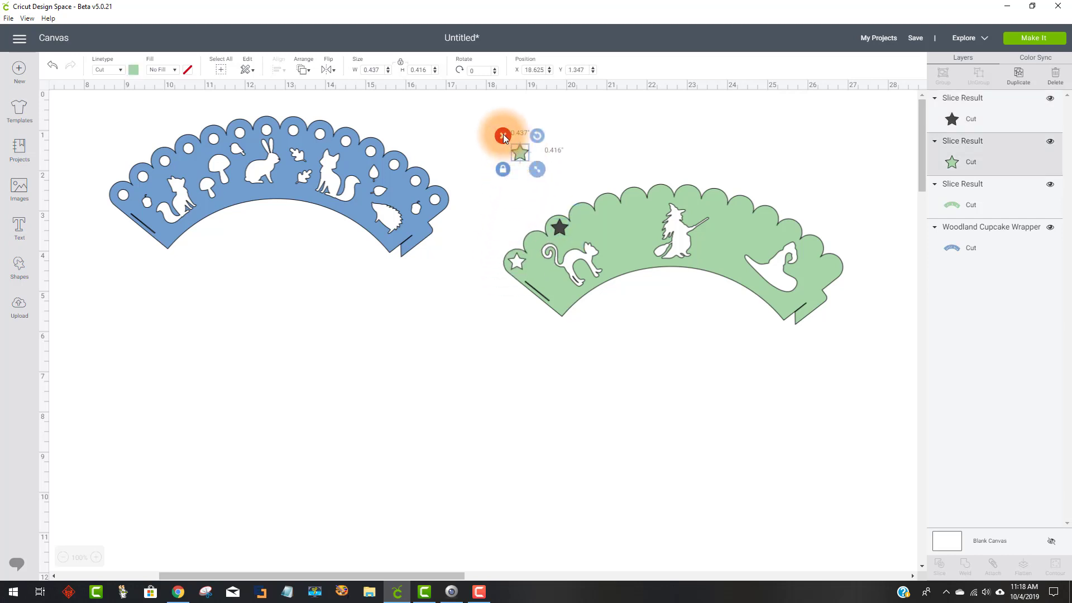
pyautogui.click(556, 229)
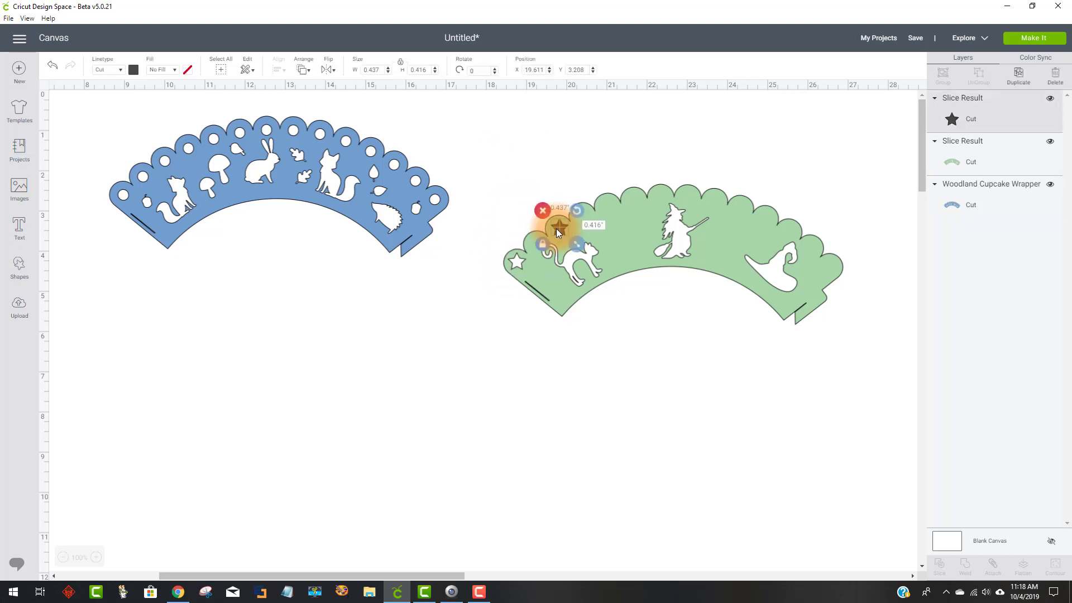
pyautogui.click(620, 253)
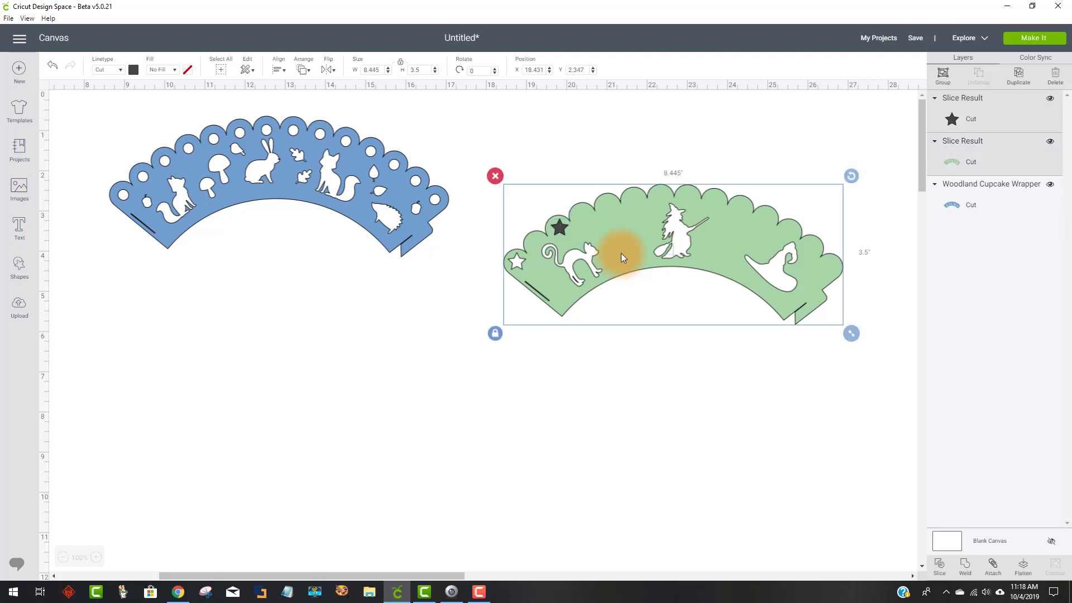
pyautogui.click(940, 568)
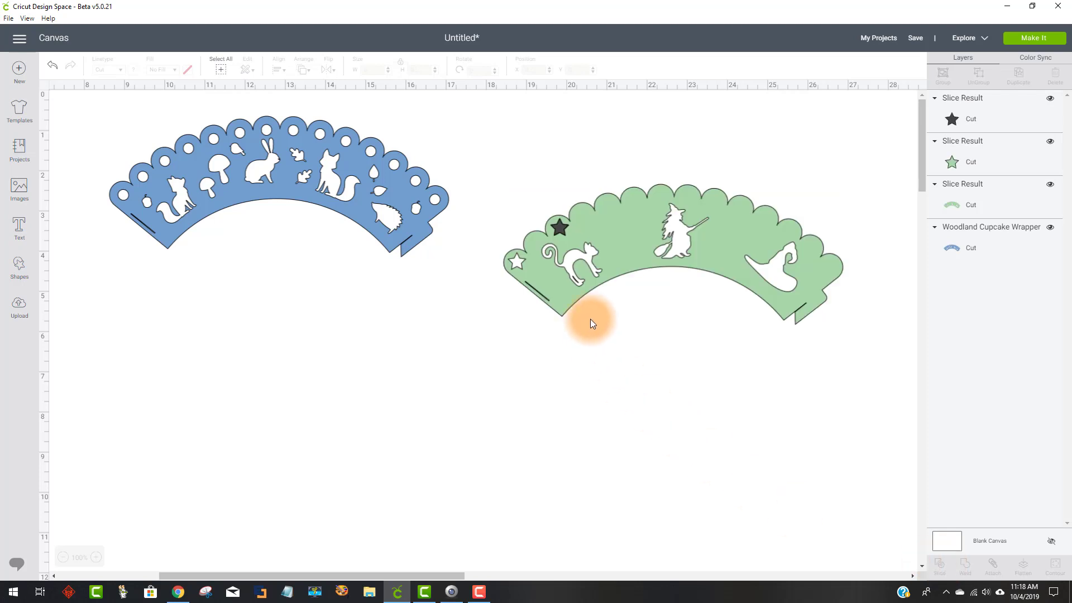
# - Slice star holes into the next two scallops, deleting each leftover green star
pyautogui.moveTo(561, 231); pyautogui.dragTo(537, 159)
pyautogui.click(523, 153)
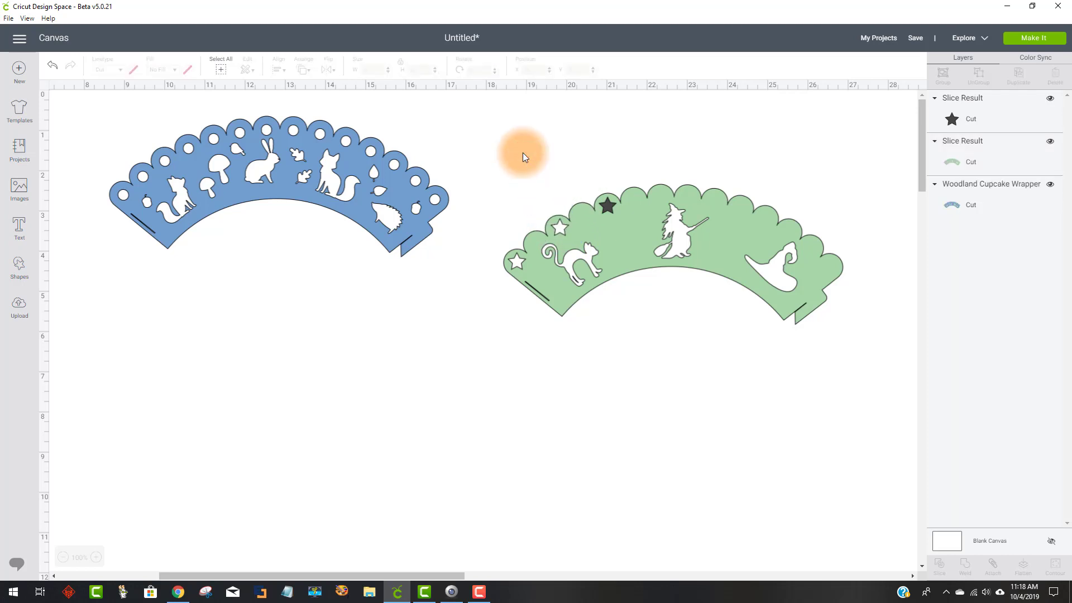
pyautogui.click(610, 208)
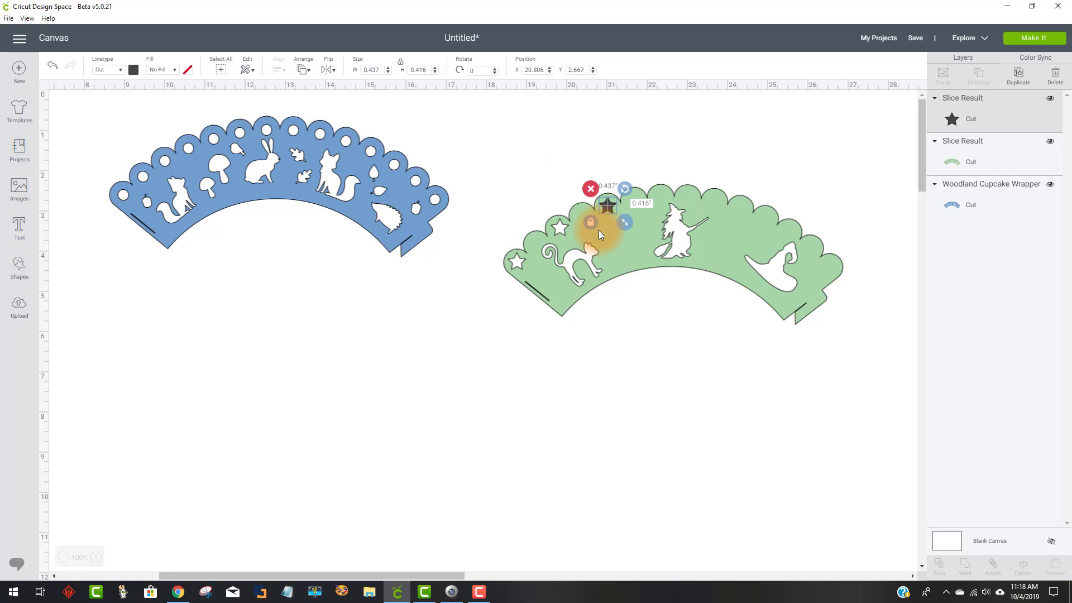
pyautogui.keyDown('shift'); pyautogui.click(620, 254); pyautogui.keyUp('shift')
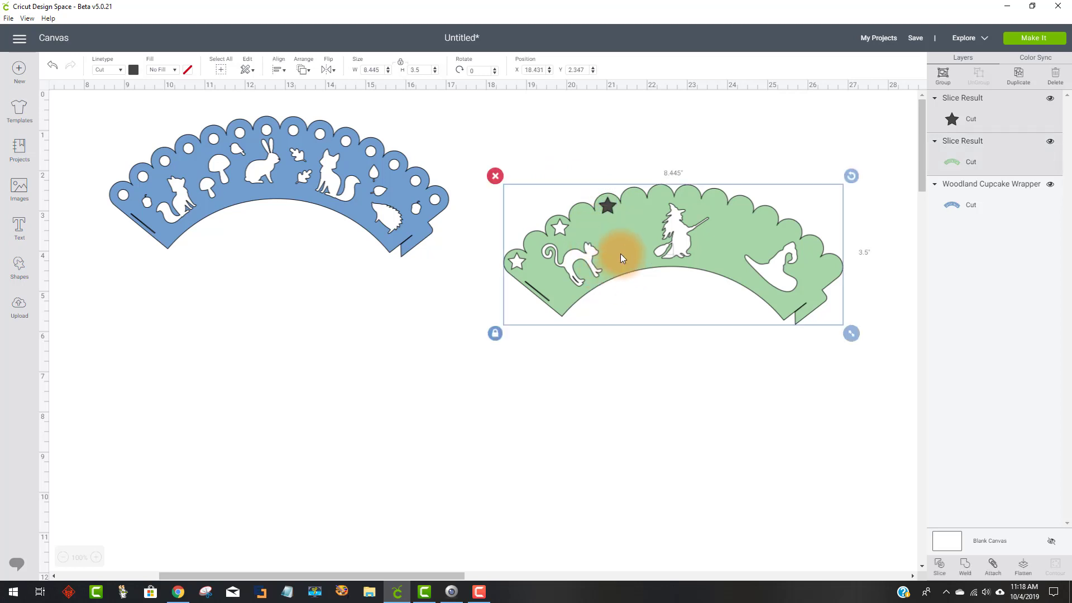
pyautogui.click(938, 565)
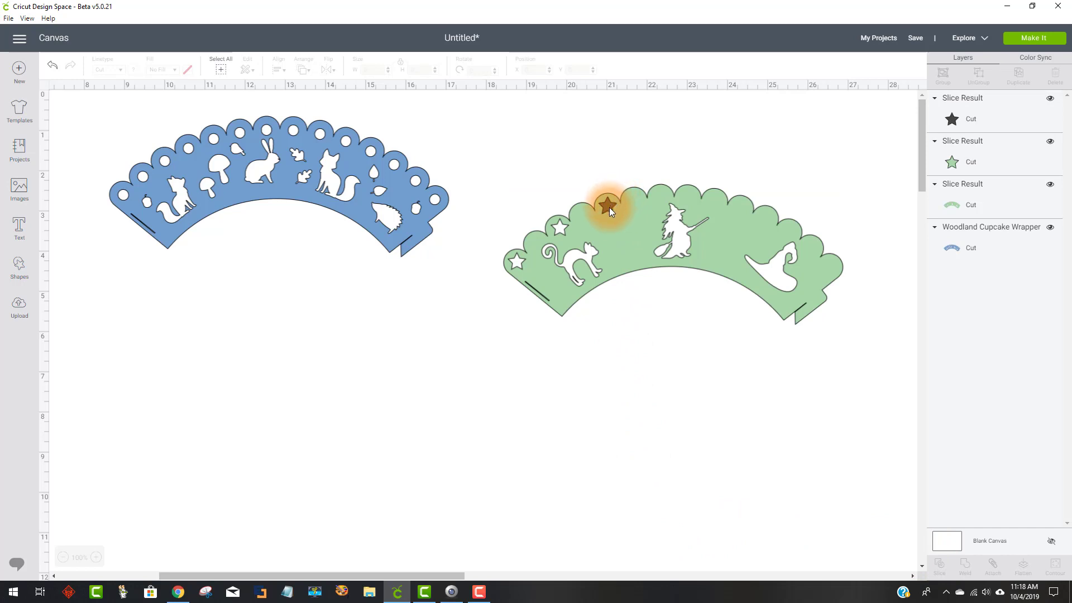
pyautogui.moveTo(608, 206); pyautogui.dragTo(591, 170)
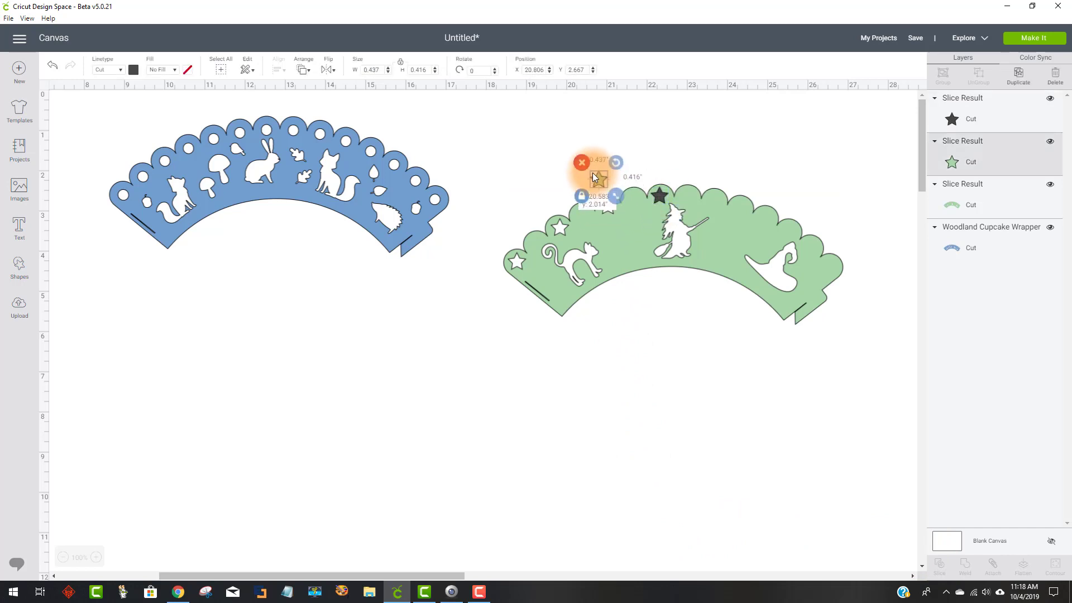
pyautogui.click(574, 149)
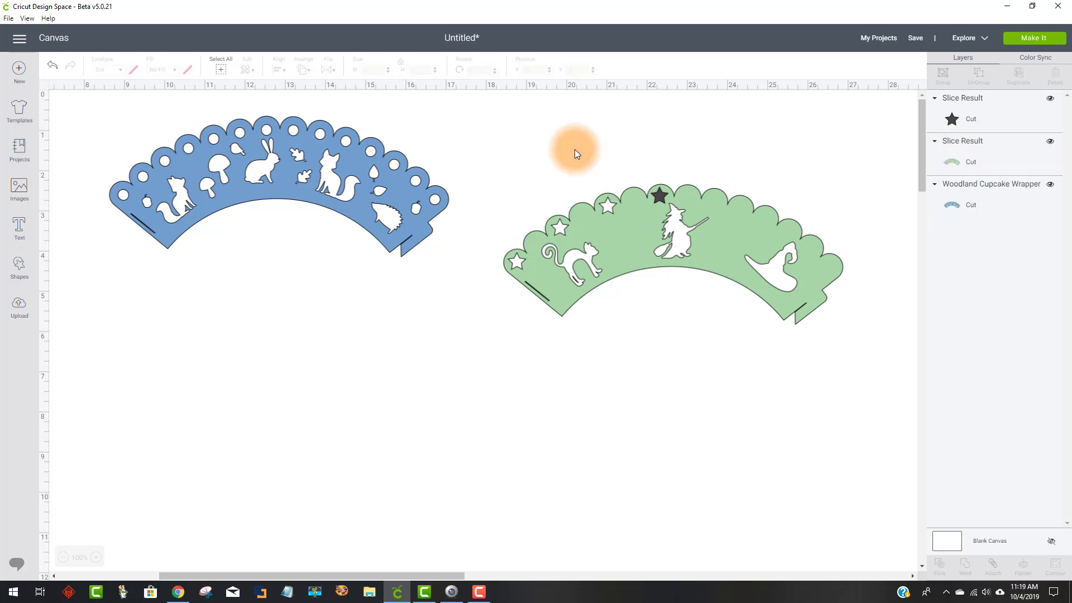
pyautogui.click(663, 197)
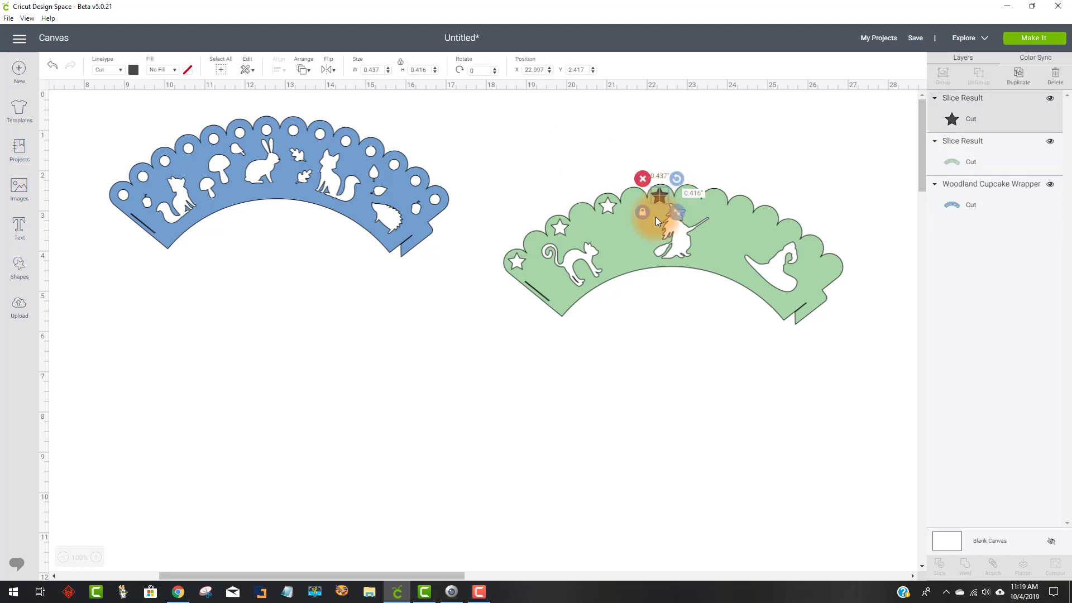
pyautogui.click(637, 240)
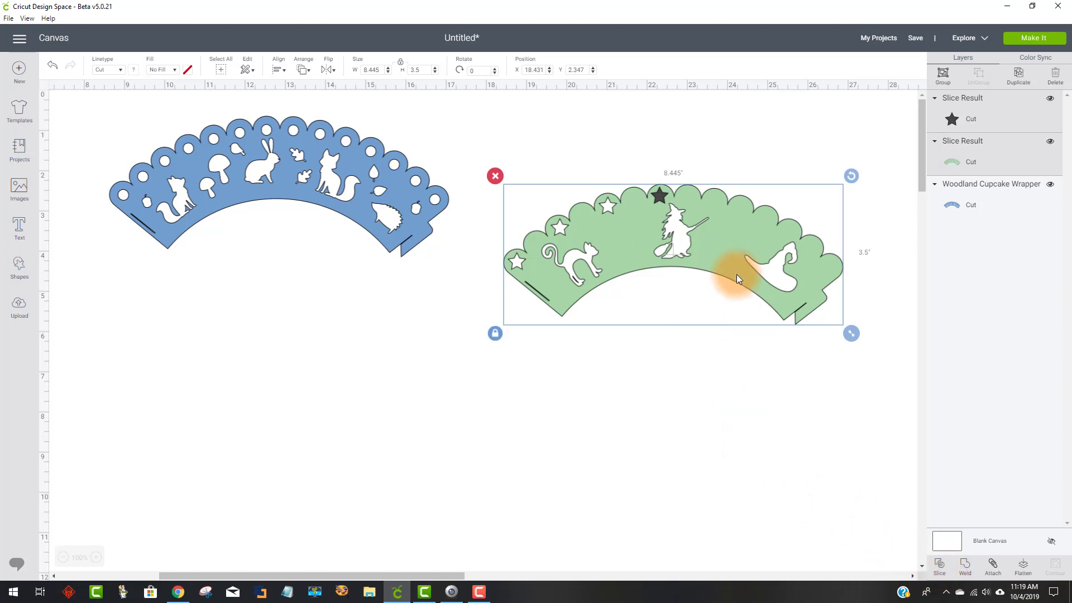
pyautogui.click(935, 566)
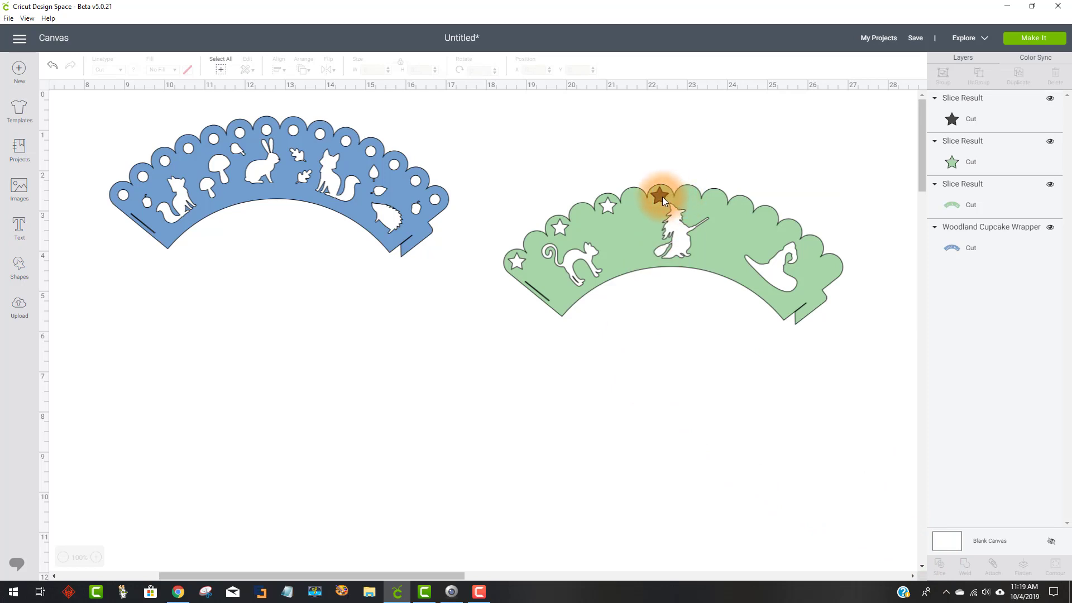
# - Continue slicing star holes into two more scallops toward the right
pyautogui.moveTo(662, 197); pyautogui.dragTo(646, 154)
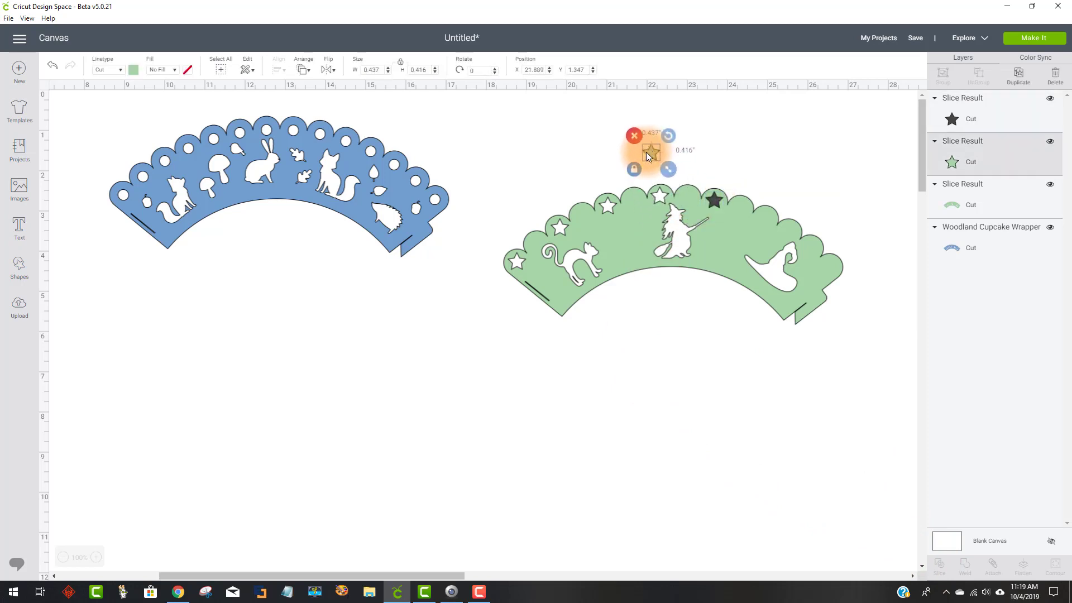
pyautogui.click(635, 136)
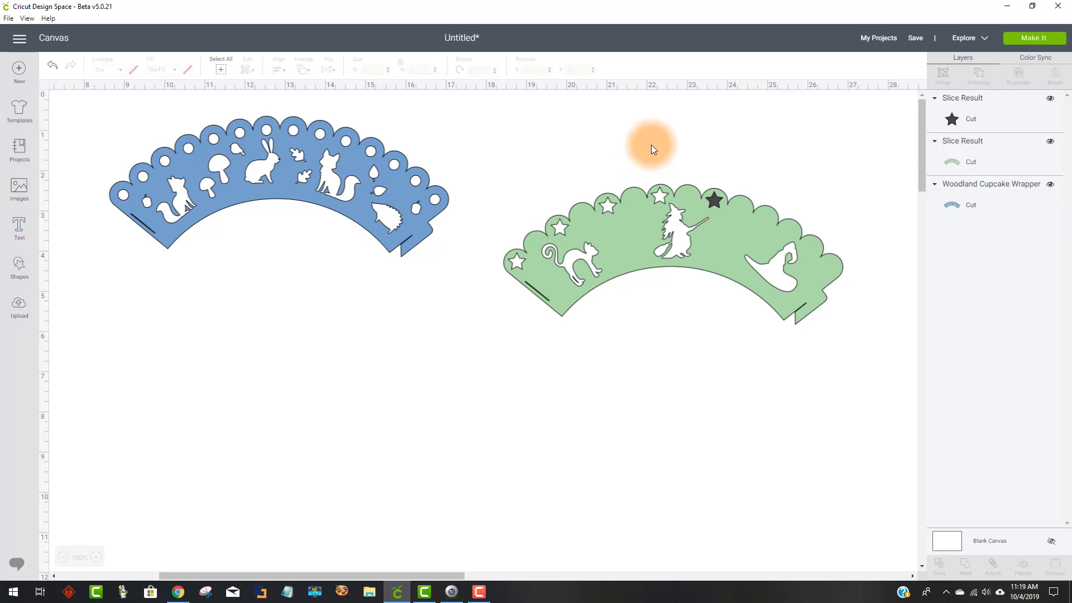
pyautogui.click(718, 199)
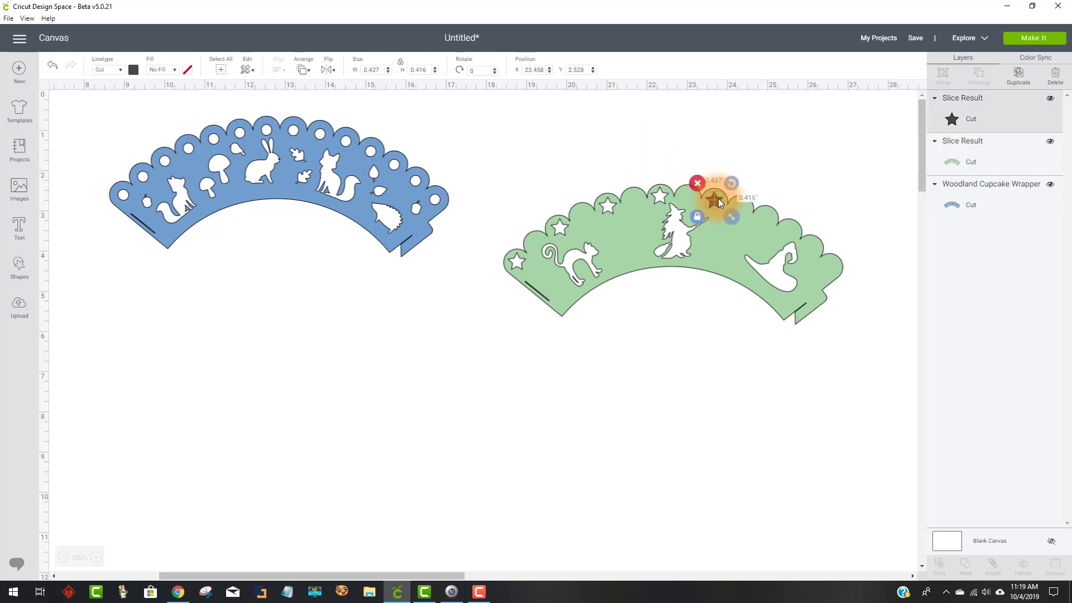
pyautogui.keyDown('shift'); pyautogui.click(731, 235); pyautogui.keyUp('shift')
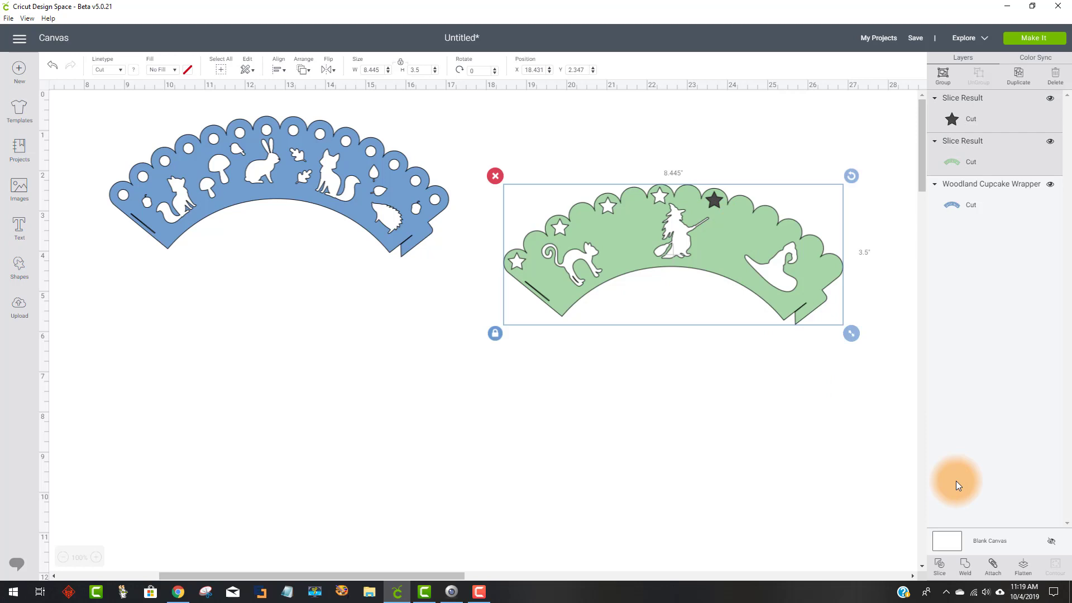
pyautogui.click(939, 569)
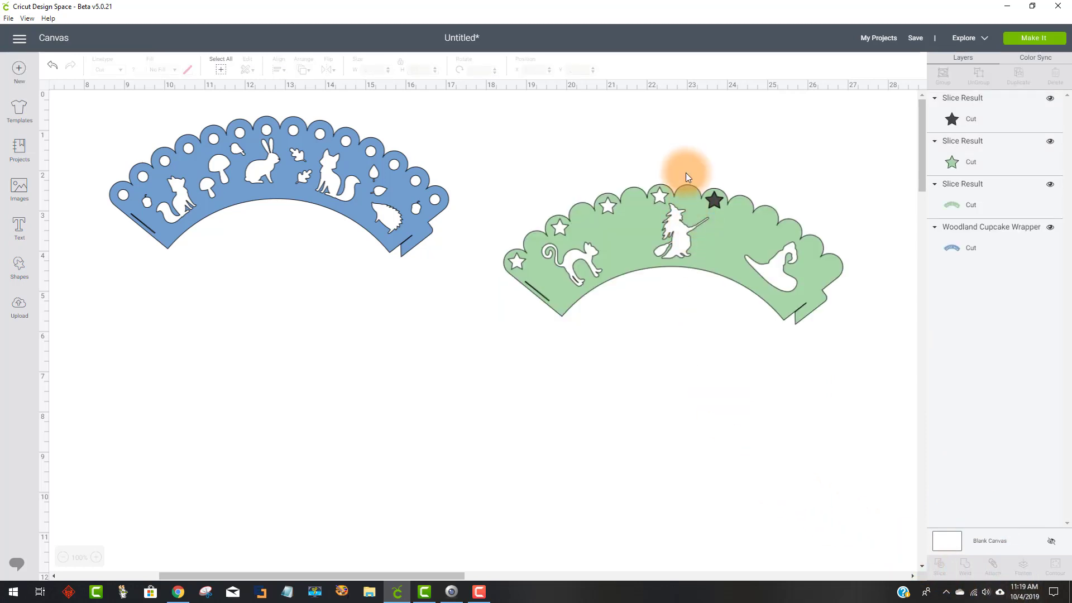
pyautogui.moveTo(717, 204); pyautogui.dragTo(707, 130)
pyautogui.click(706, 128)
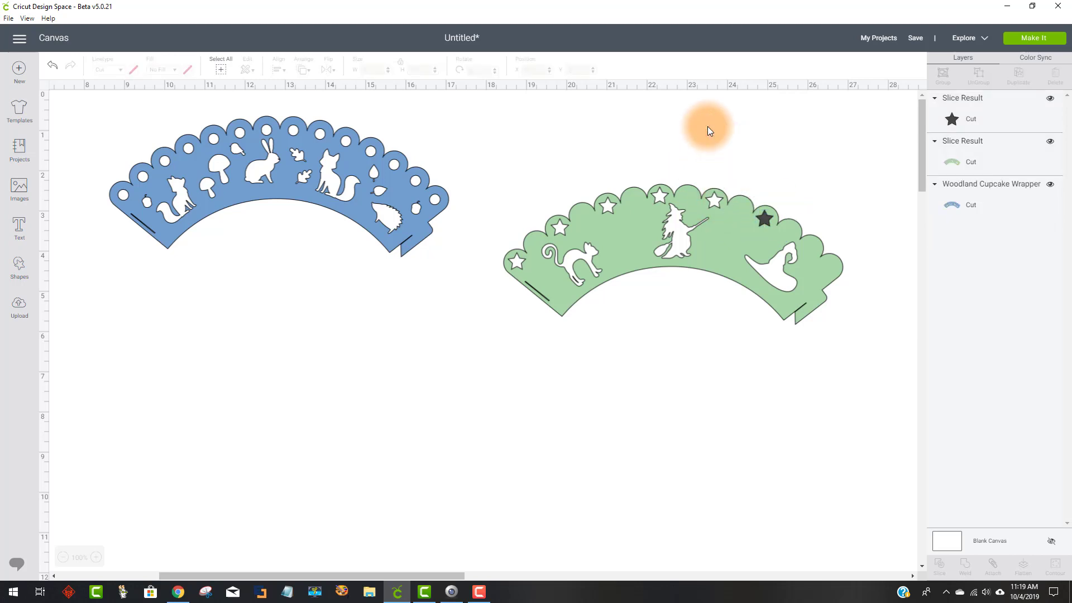
pyautogui.click(763, 220)
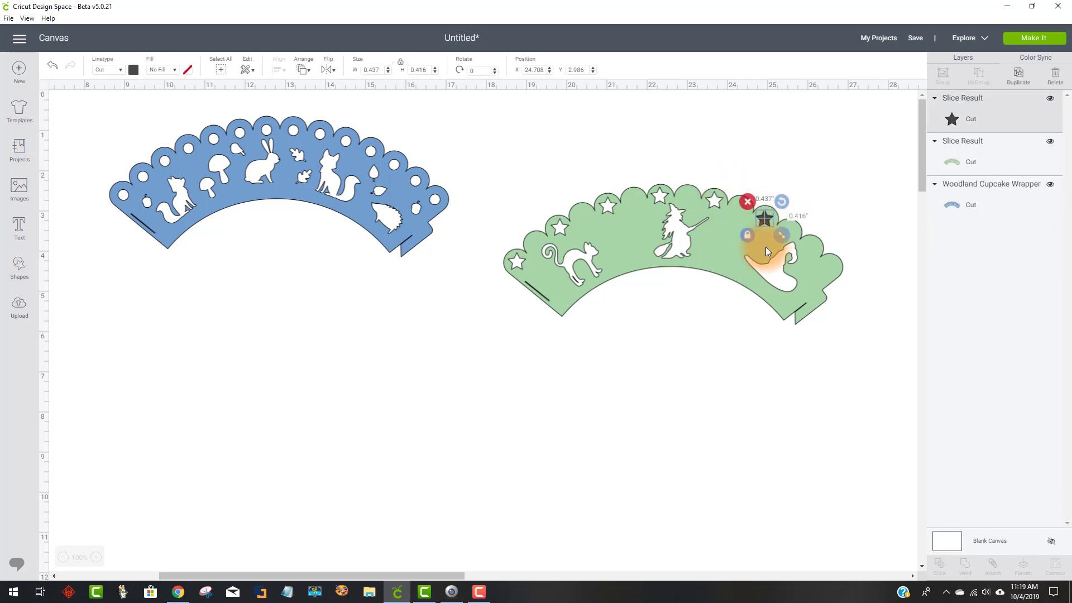
pyautogui.keyDown('shift'); pyautogui.click(766, 245); pyautogui.keyUp('shift')
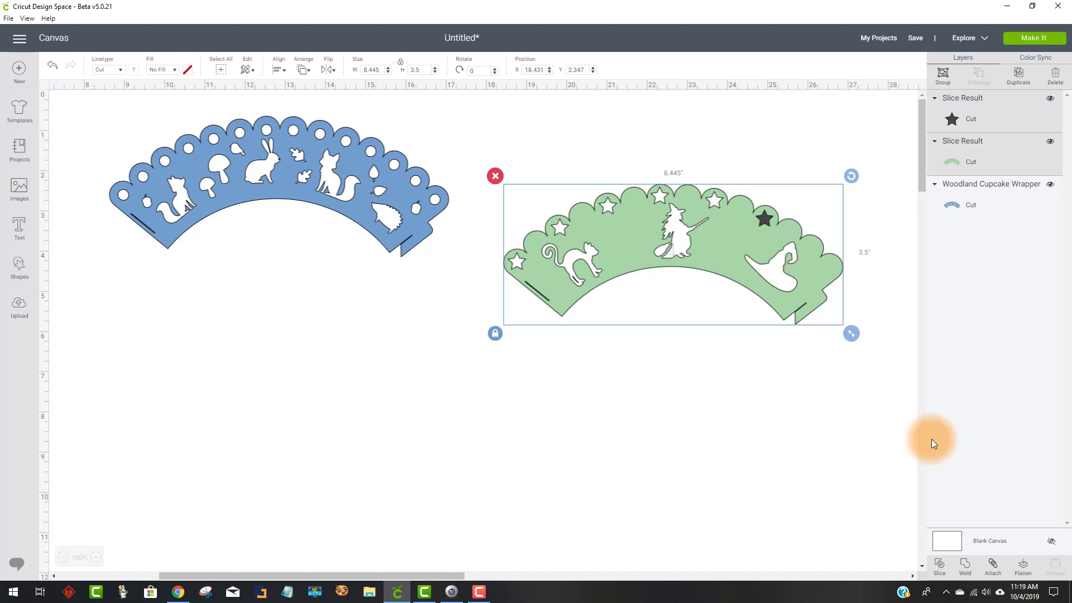
pyautogui.click(938, 565)
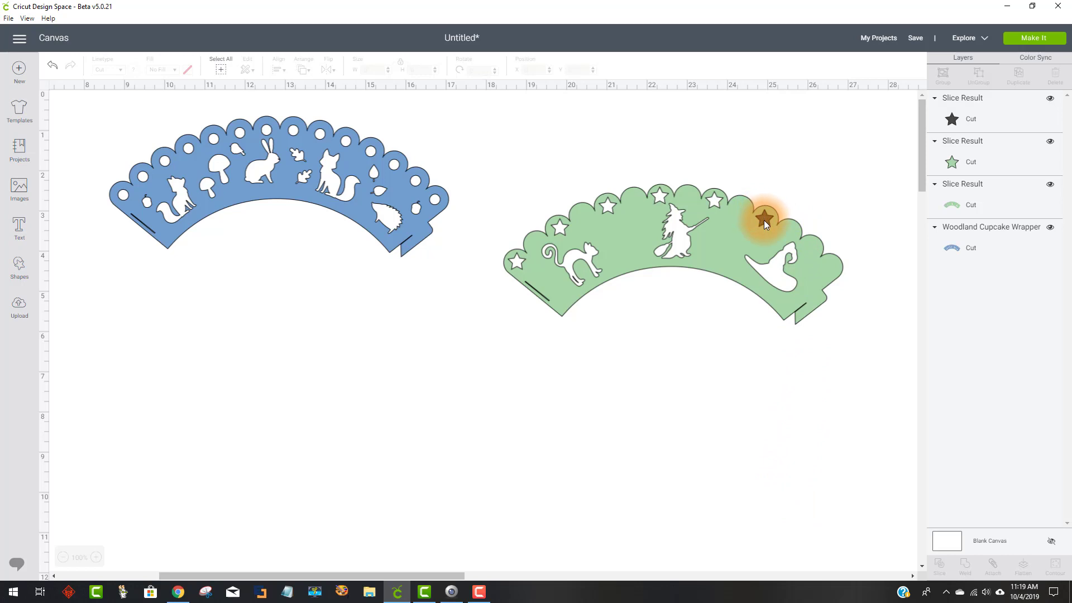
# - Slice the dark star into the wrapper's right end and again above the witch hat
pyautogui.moveTo(764, 220); pyautogui.dragTo(829, 270)
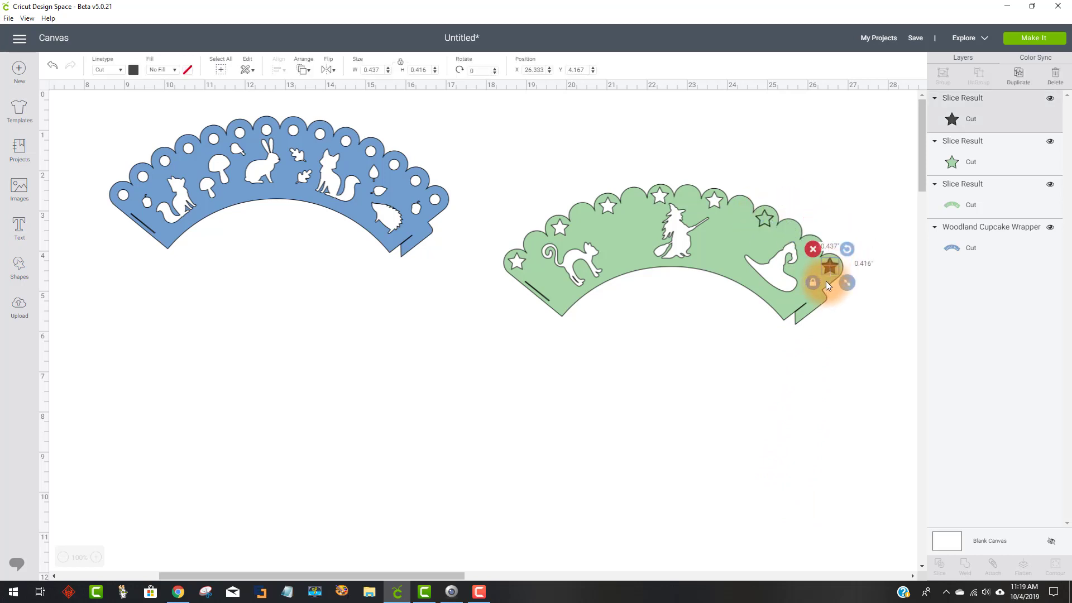
pyautogui.keyDown('shift'); pyautogui.click(826, 281); pyautogui.keyUp('shift')
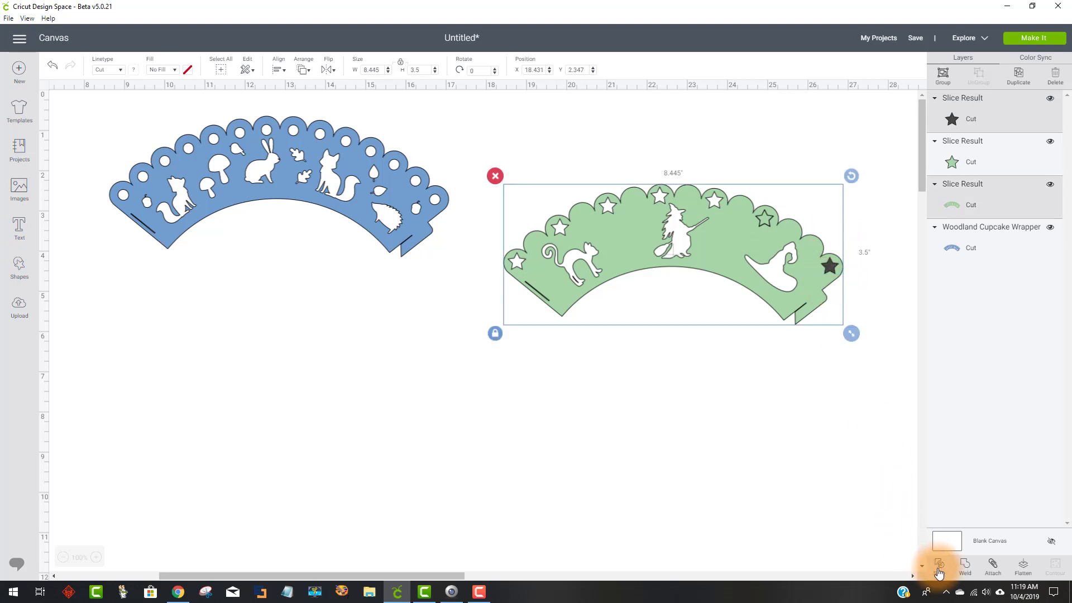
pyautogui.click(938, 566)
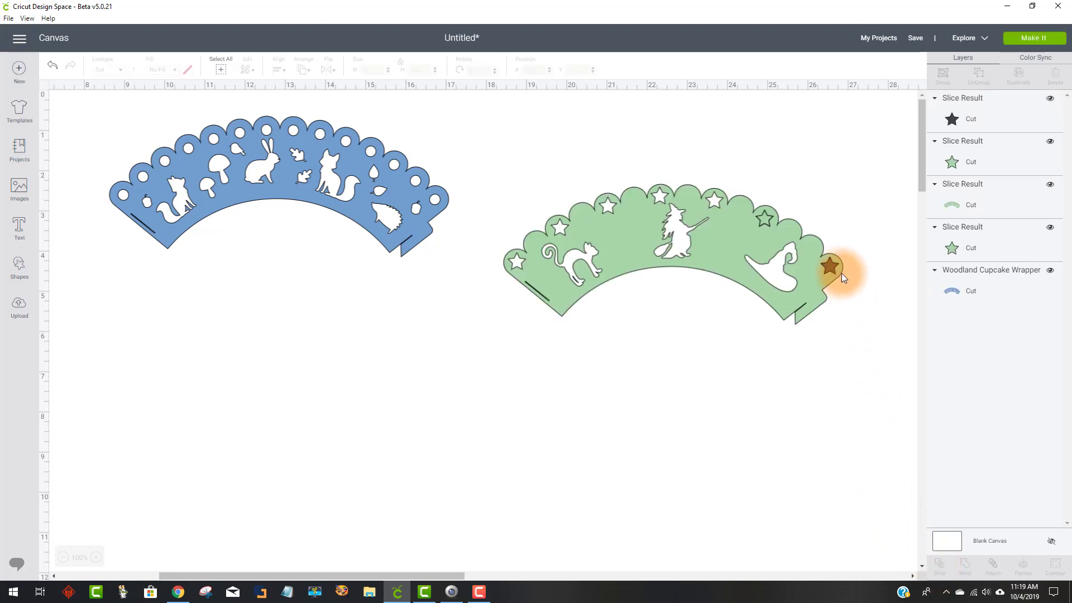
pyautogui.moveTo(832, 265); pyautogui.dragTo(794, 229)
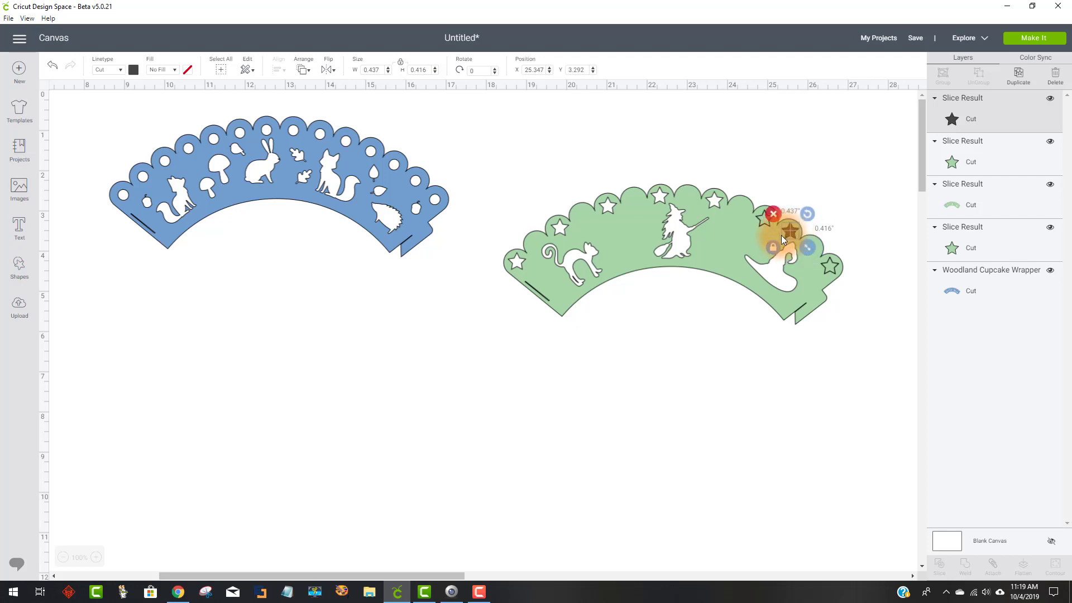
pyautogui.keyDown('shift'); pyautogui.click(742, 239); pyautogui.keyUp('shift')
pyautogui.click(940, 570)
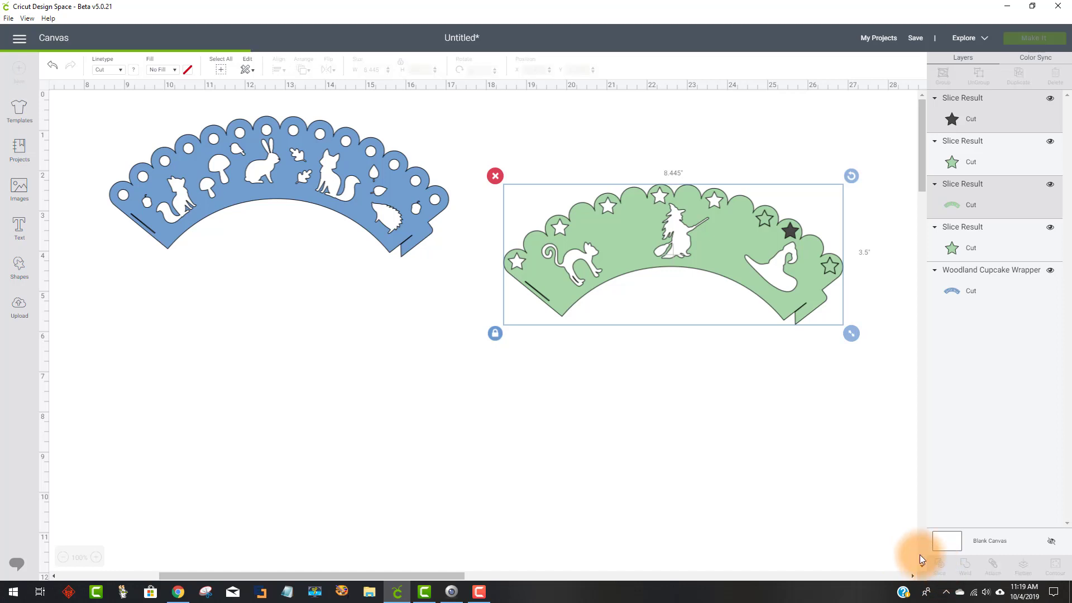
# - Move the wrapper down and delete the loose green star pieces
pyautogui.moveTo(832, 266); pyautogui.dragTo(832, 357)
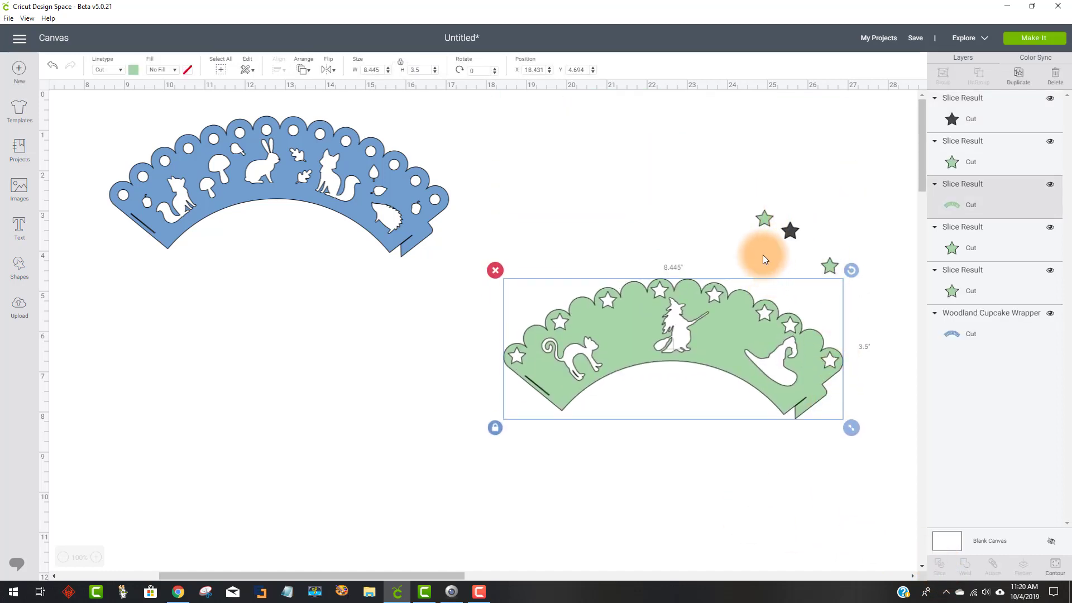
pyautogui.moveTo(761, 223); pyautogui.dragTo(757, 192)
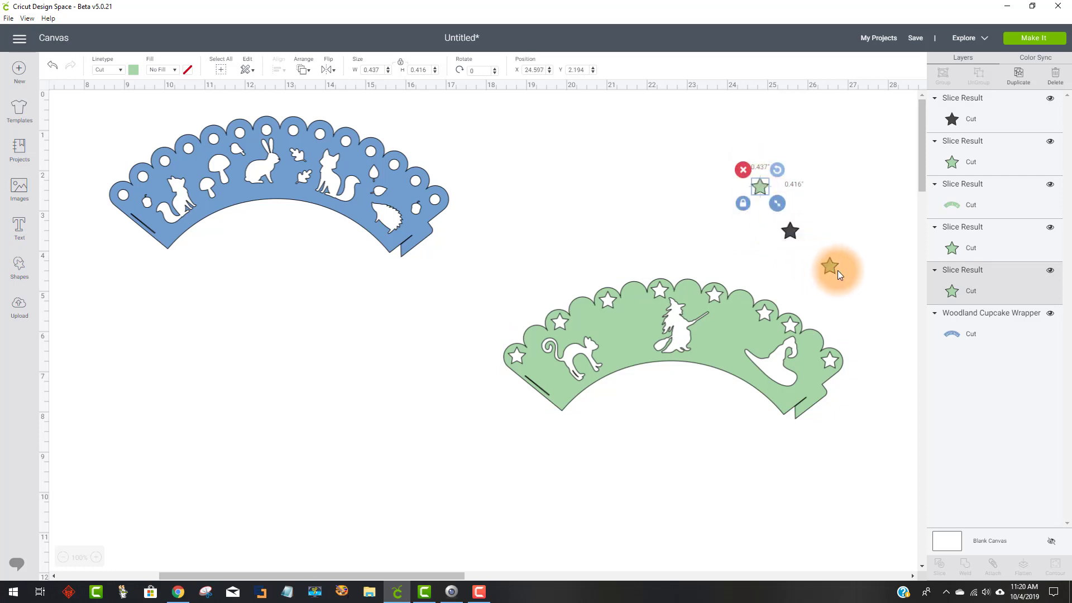
pyautogui.moveTo(837, 270); pyautogui.dragTo(769, 179)
pyautogui.click(744, 161)
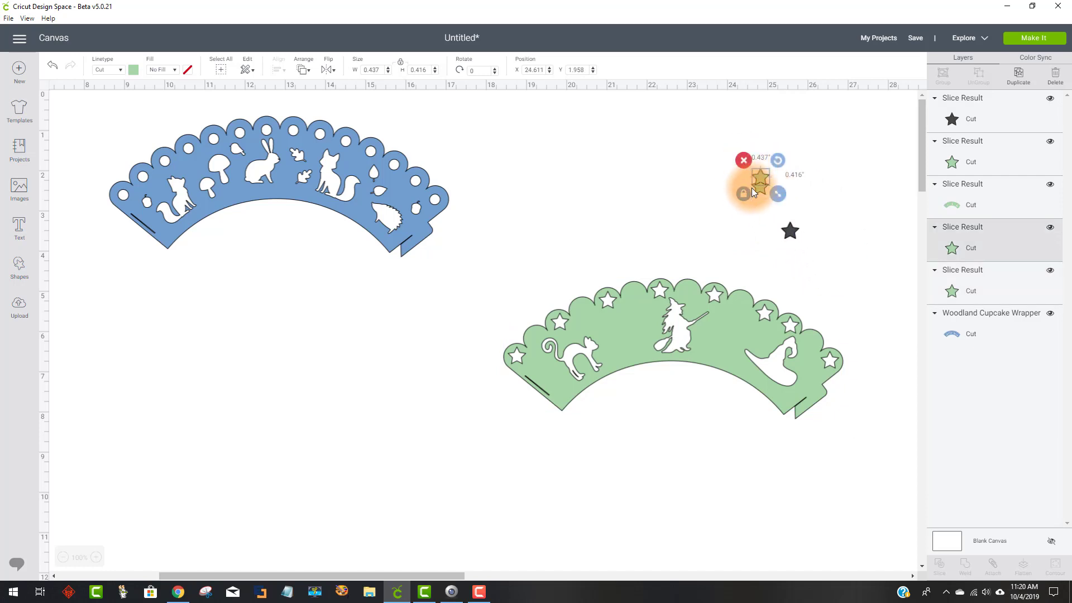
pyautogui.click(758, 187)
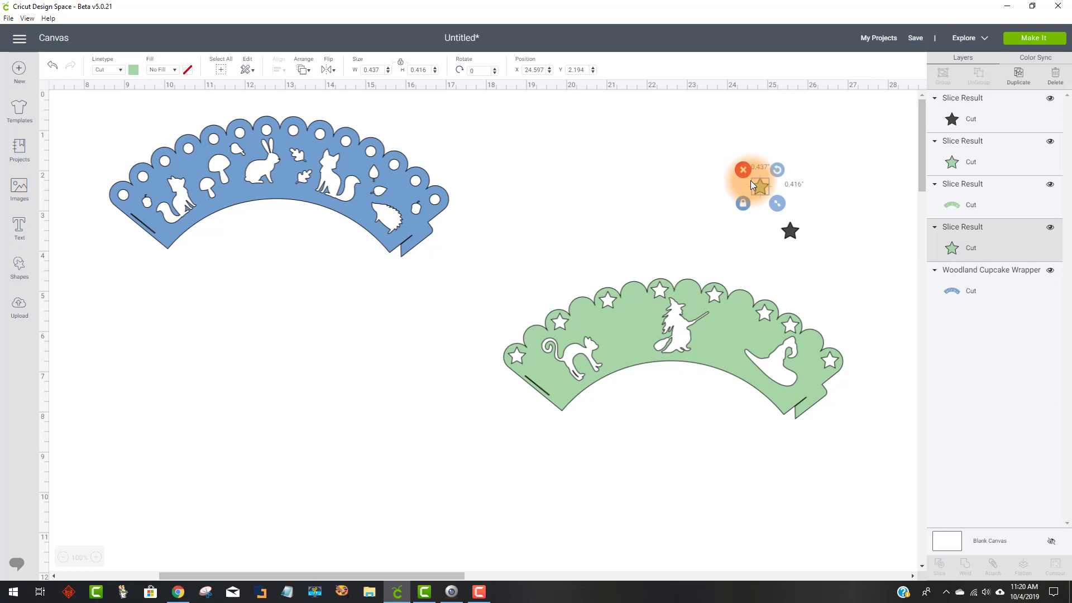
pyautogui.click(748, 173)
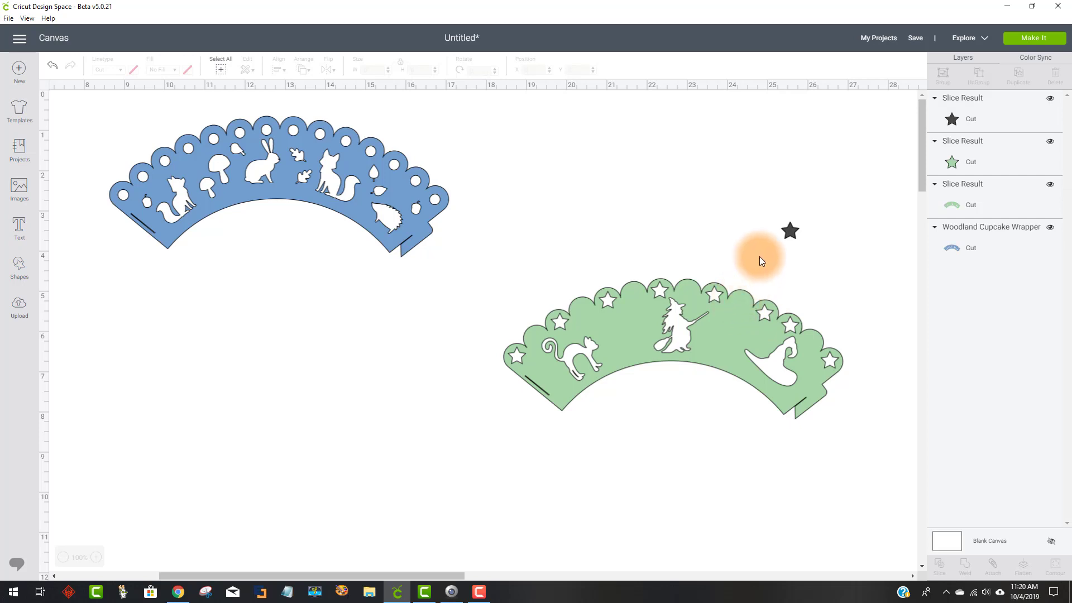
# - Slice another star into the wrapper's upper right and delete its green star pieces
pyautogui.moveTo(785, 237); pyautogui.dragTo(737, 306)
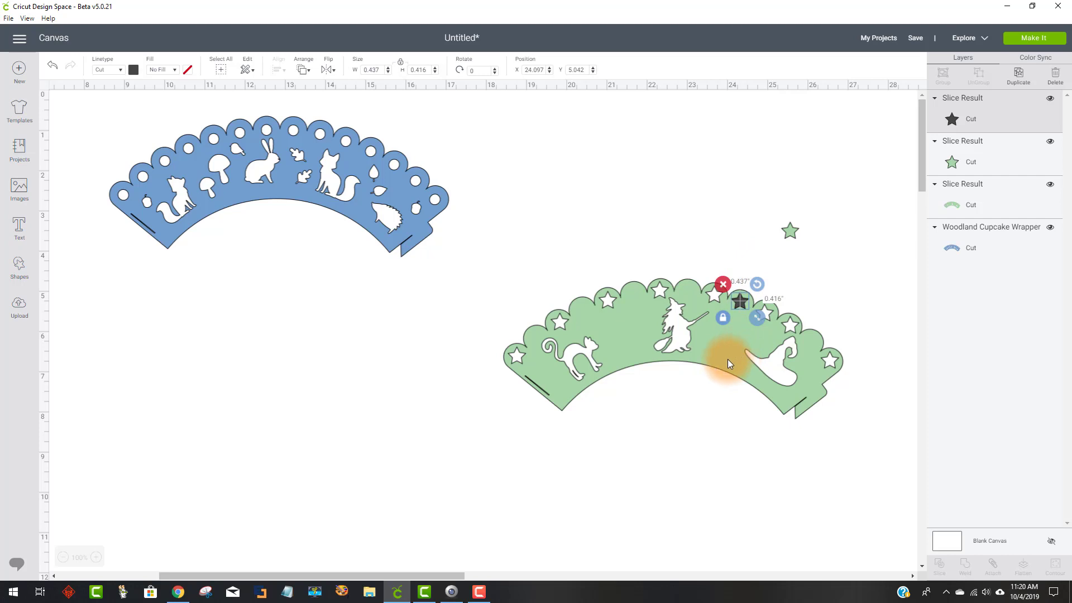
pyautogui.keyDown('shift'); pyautogui.click(724, 344); pyautogui.keyUp('shift')
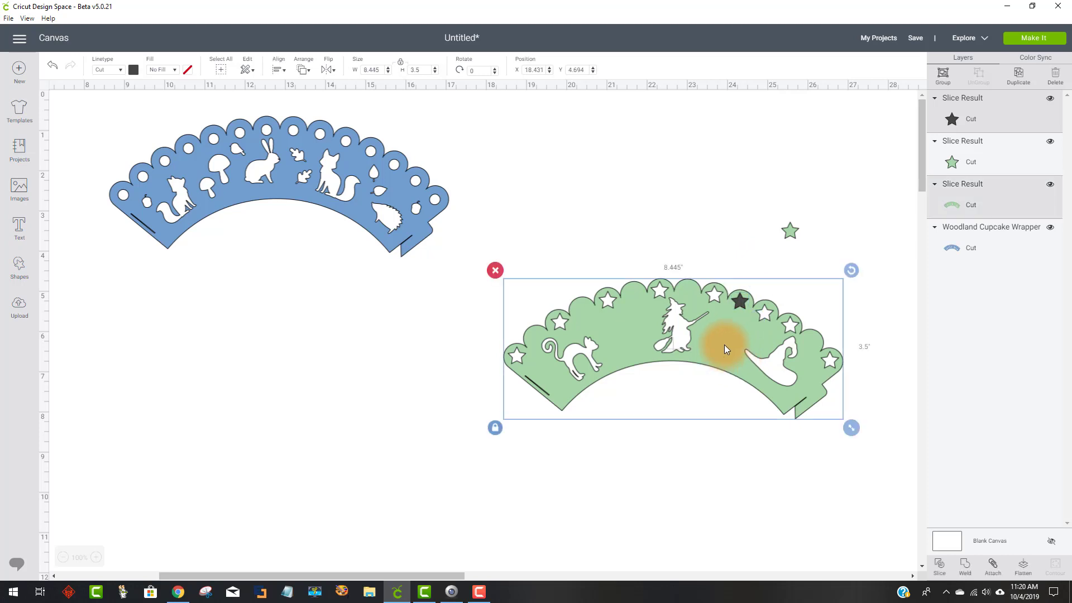
pyautogui.click(939, 567)
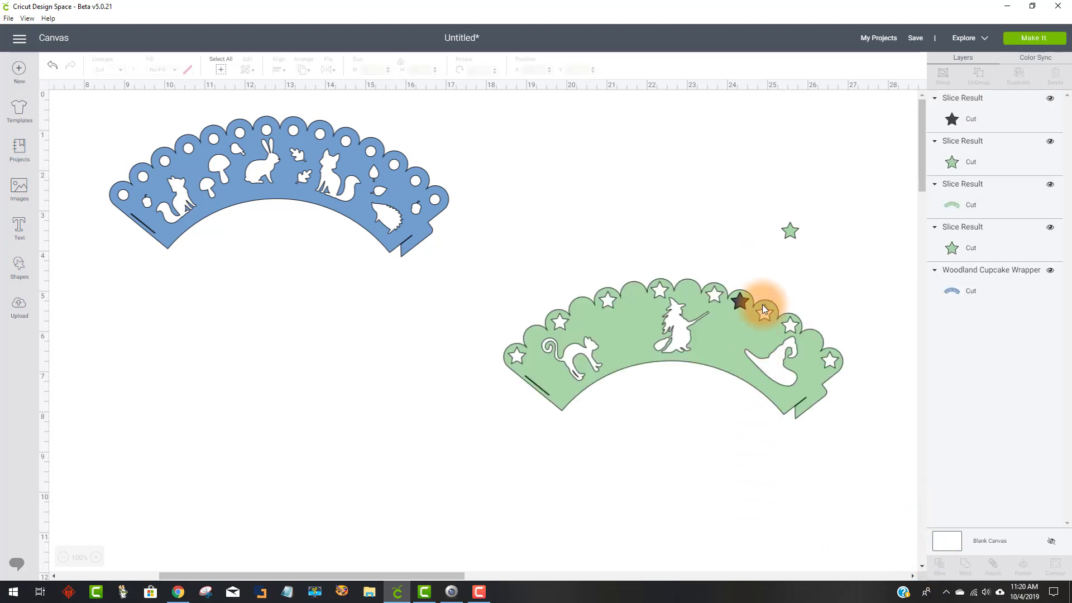
pyautogui.moveTo(740, 300); pyautogui.dragTo(717, 219)
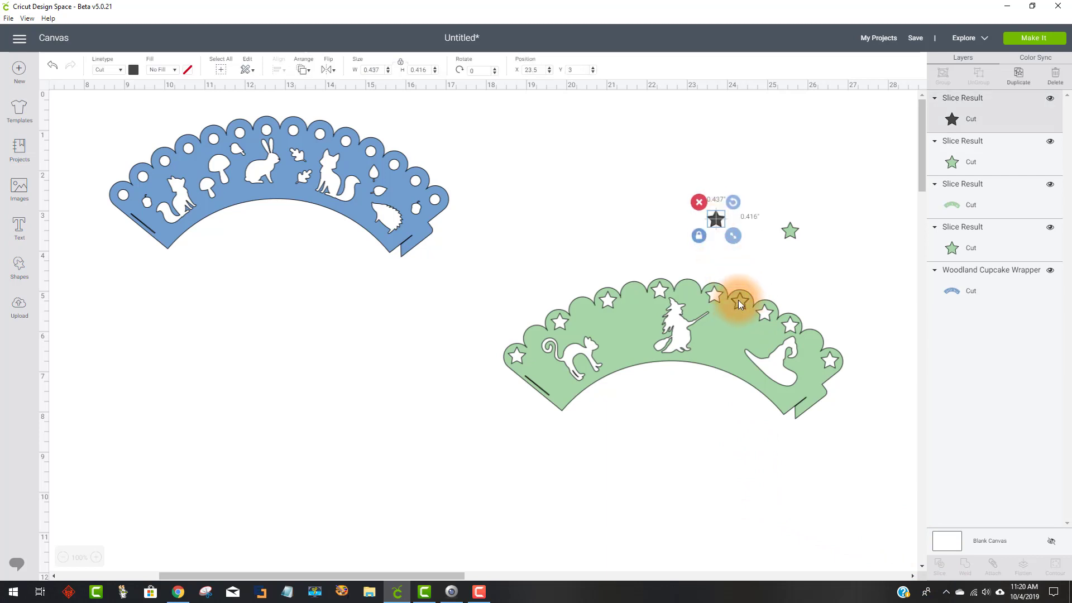
pyautogui.moveTo(737, 299); pyautogui.dragTo(808, 243)
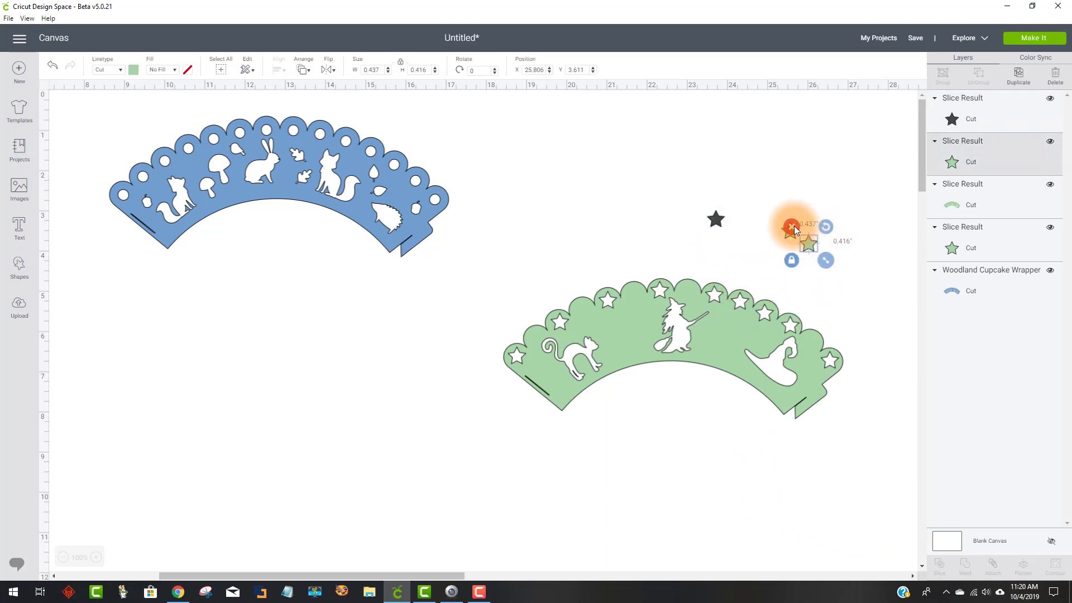
pyautogui.click(790, 226)
pyautogui.click(791, 228)
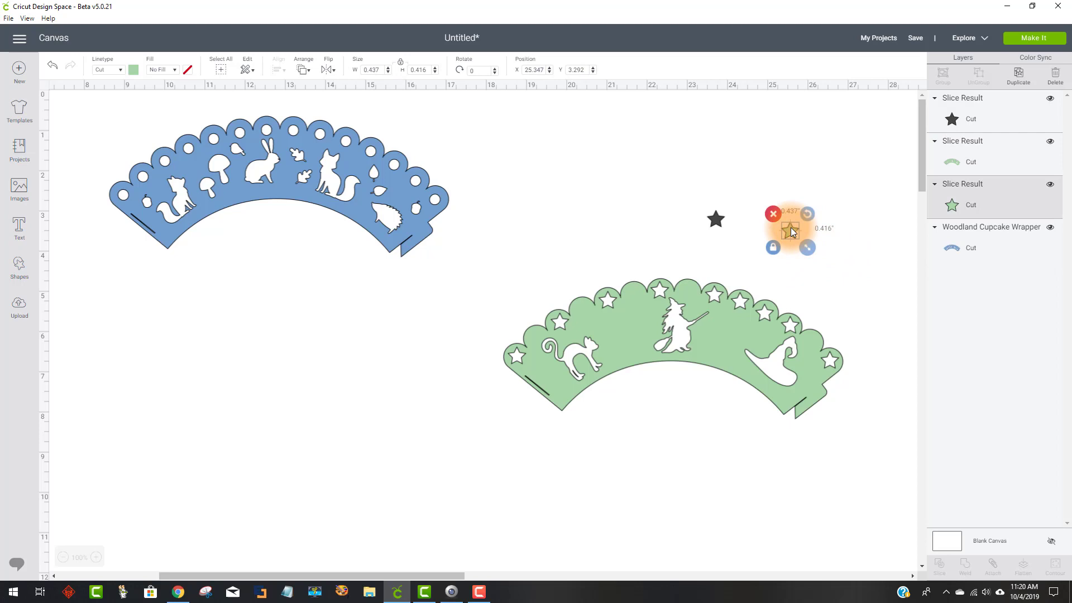
pyautogui.click(773, 214)
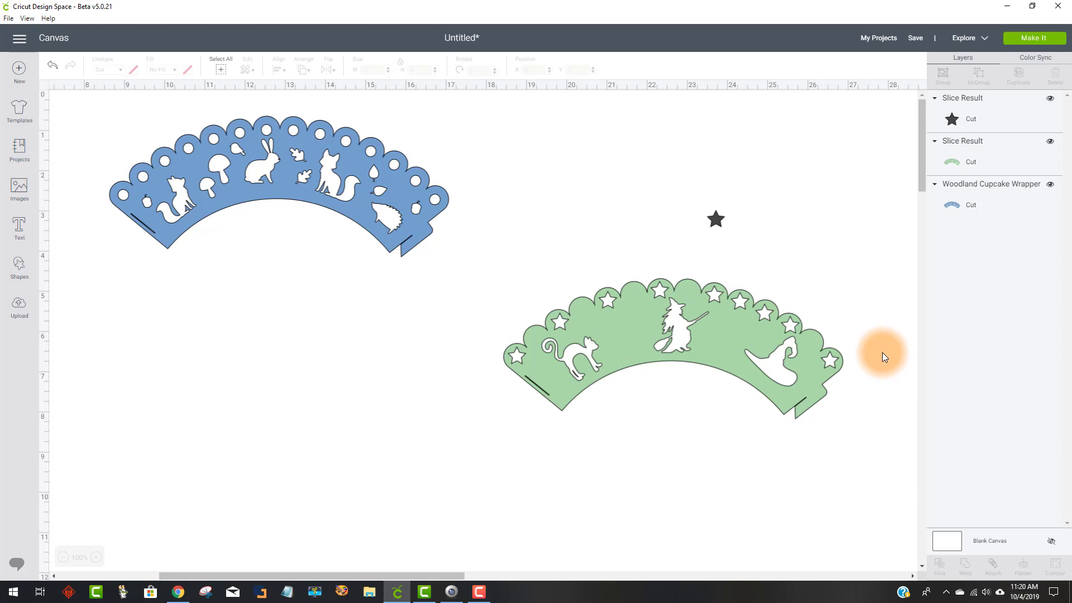
# - Use Contour on the green wrapper to hide the star near the hat and the top-centre star
pyautogui.click(729, 324)
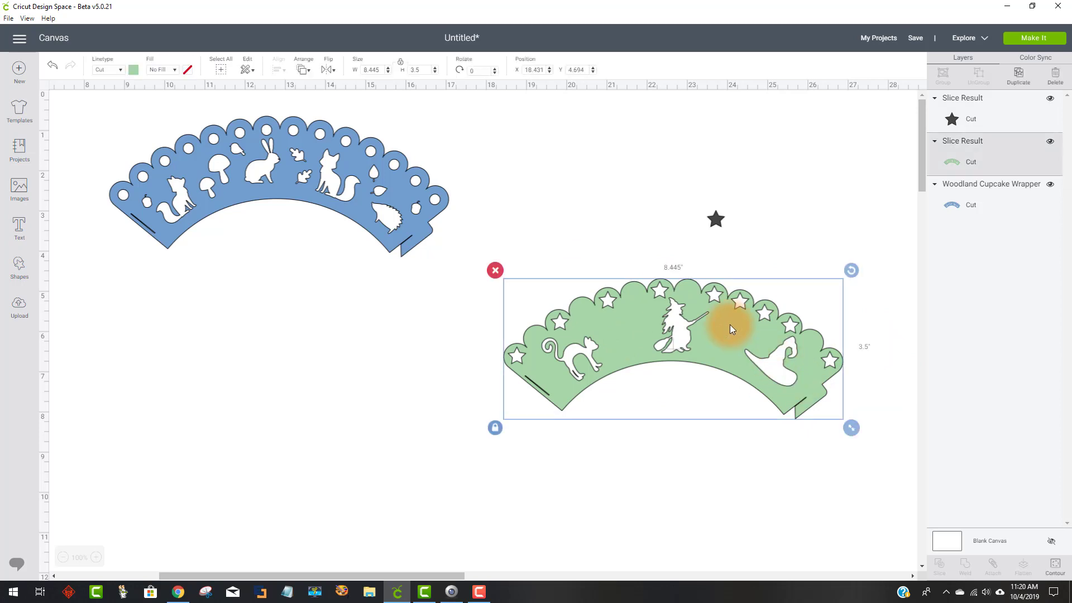
pyautogui.click(1050, 563)
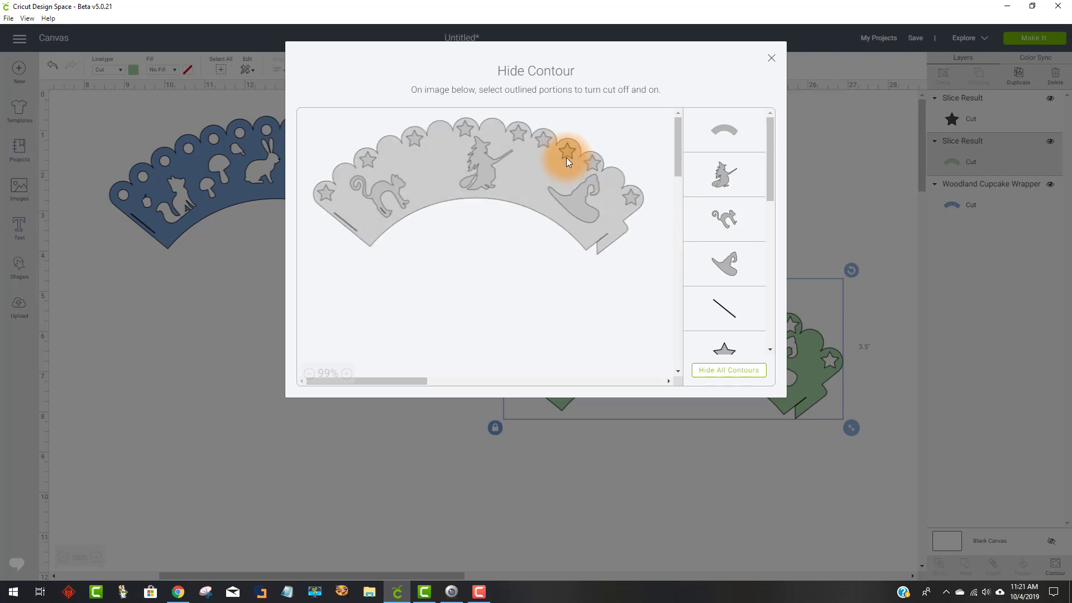
pyautogui.click(517, 140)
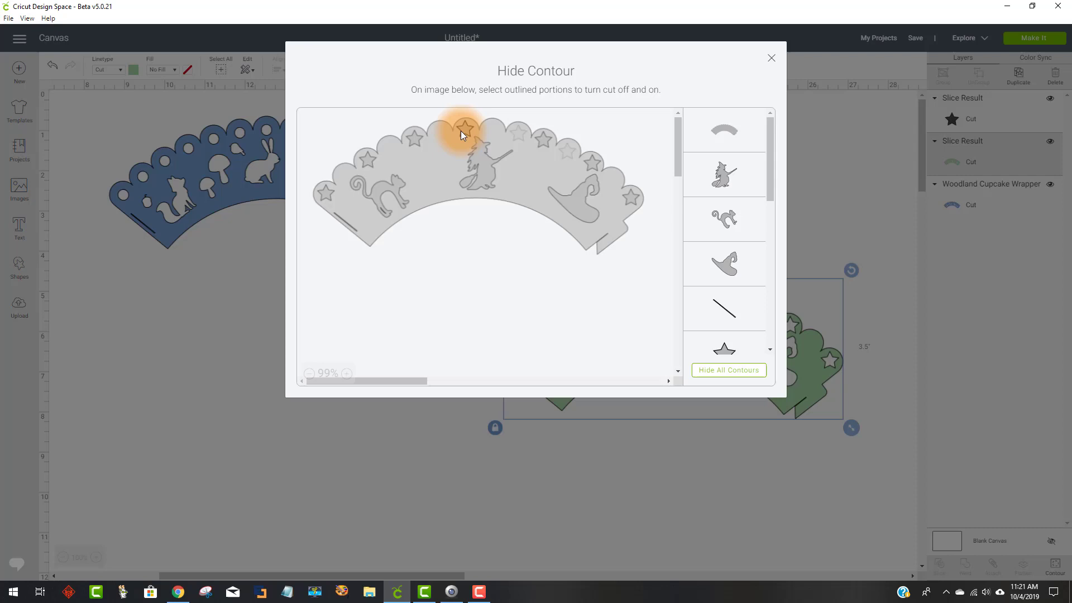
pyautogui.click(461, 132)
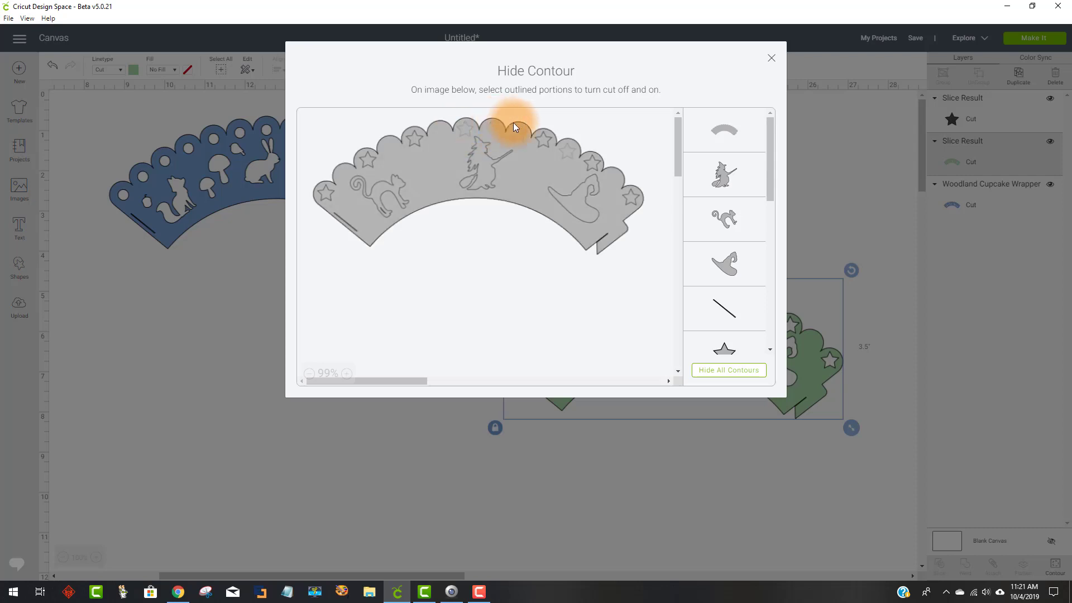
pyautogui.click(190, 316)
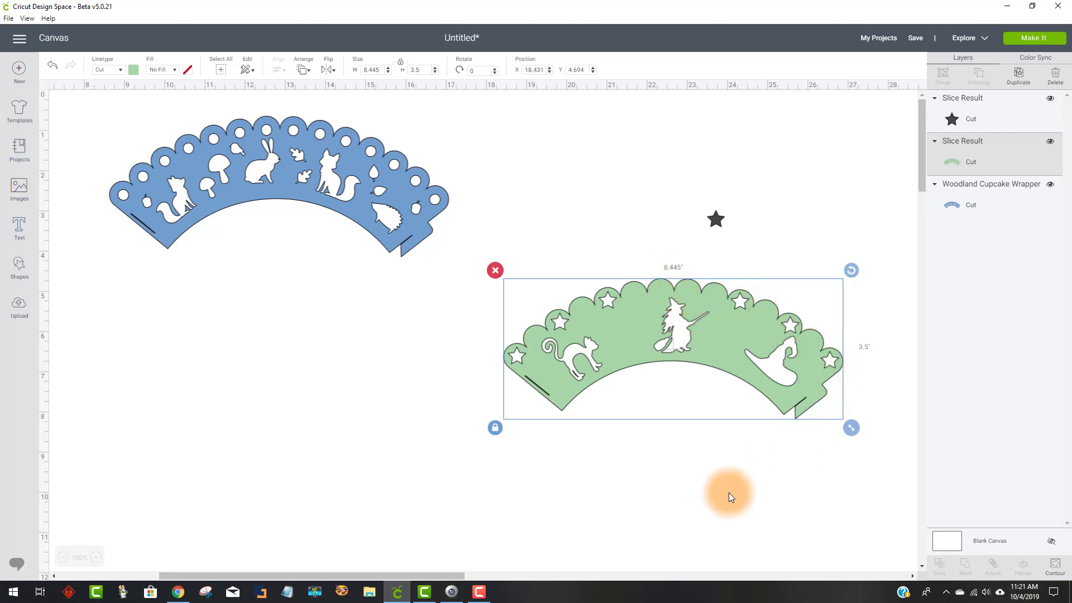
# - Select the leftover dark star and delete it
pyautogui.click(701, 508)
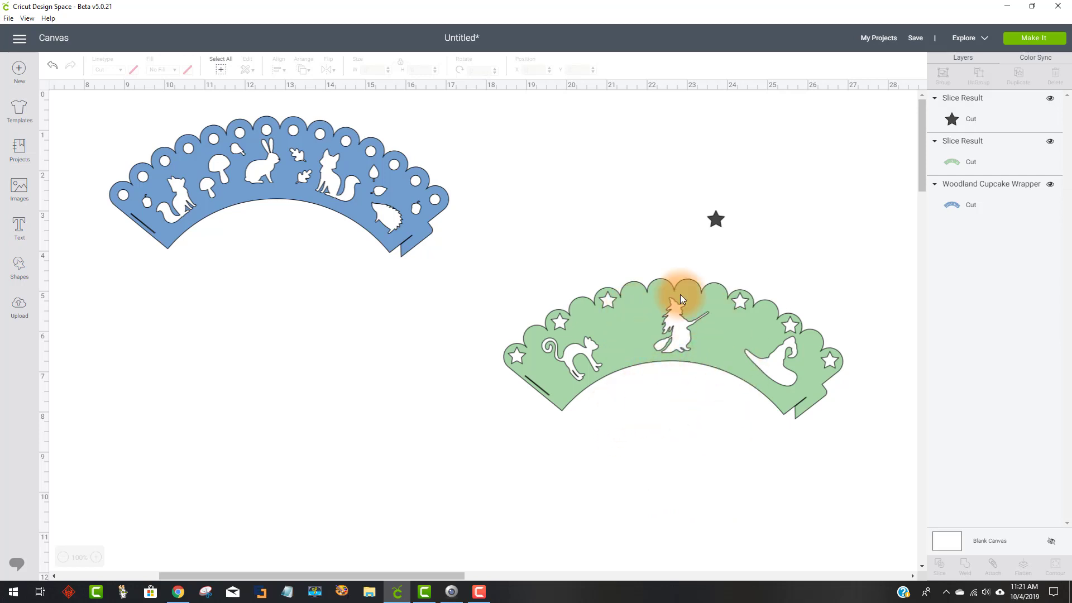
pyautogui.click(714, 221)
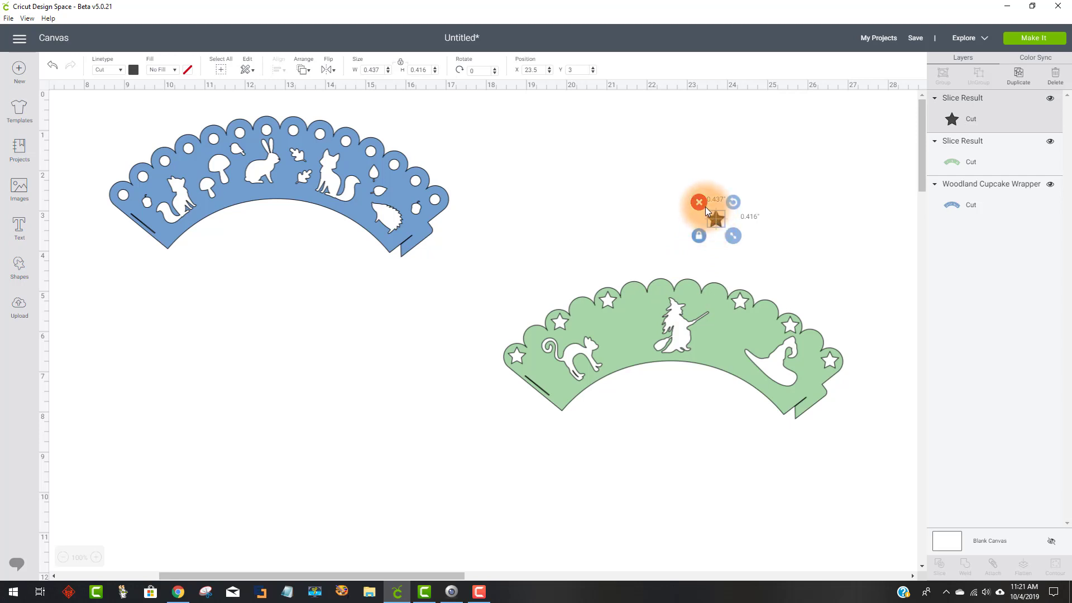
pyautogui.click(699, 202)
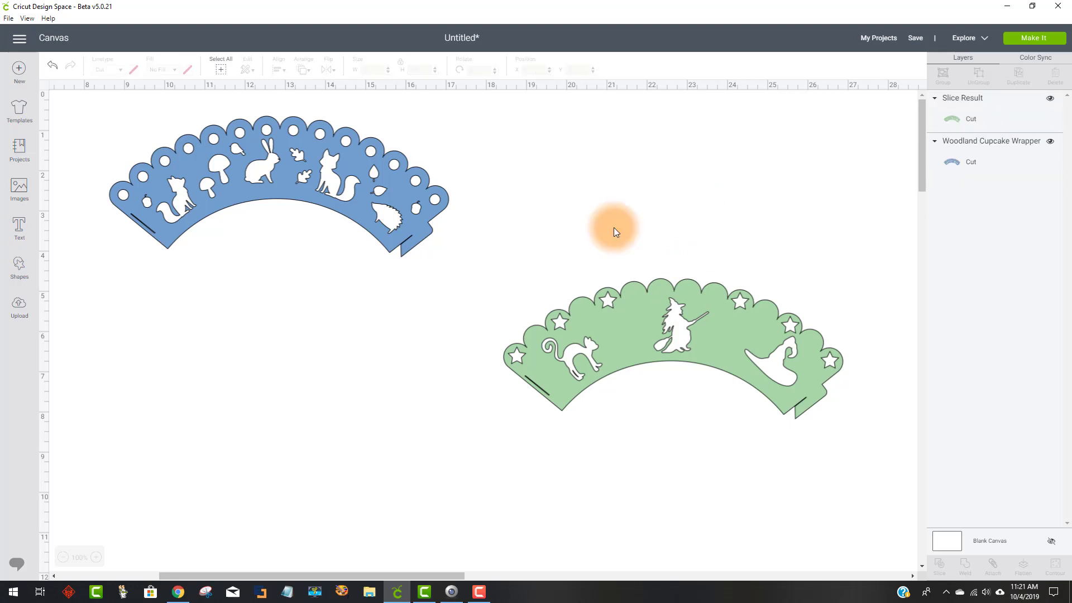
# - Add a circle from Shapes near the green wrapper and size it to 1.333 inches
pyautogui.click(16, 266)
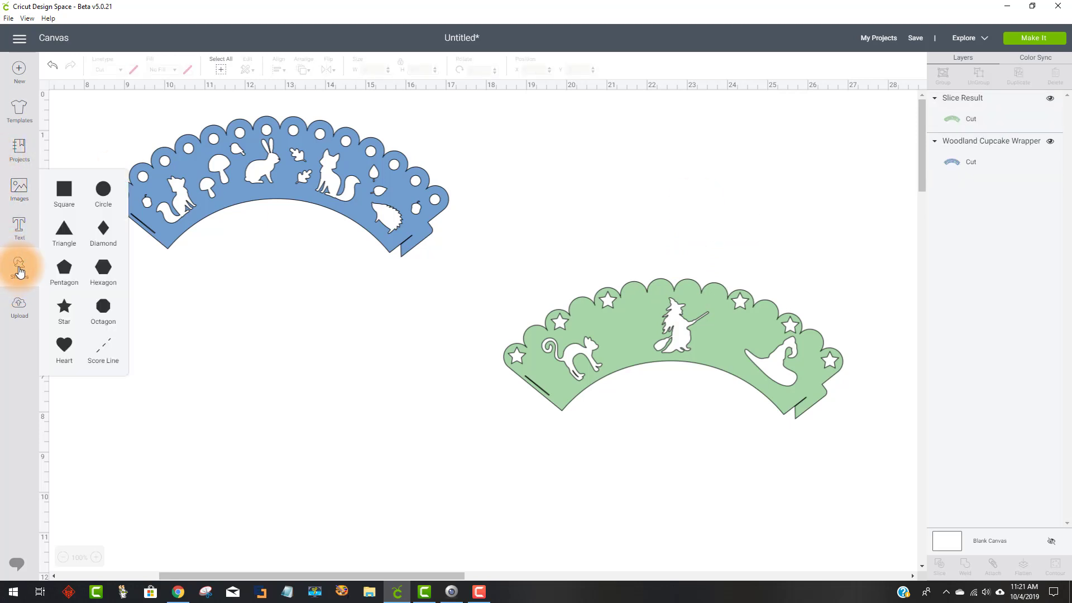
pyautogui.click(114, 196)
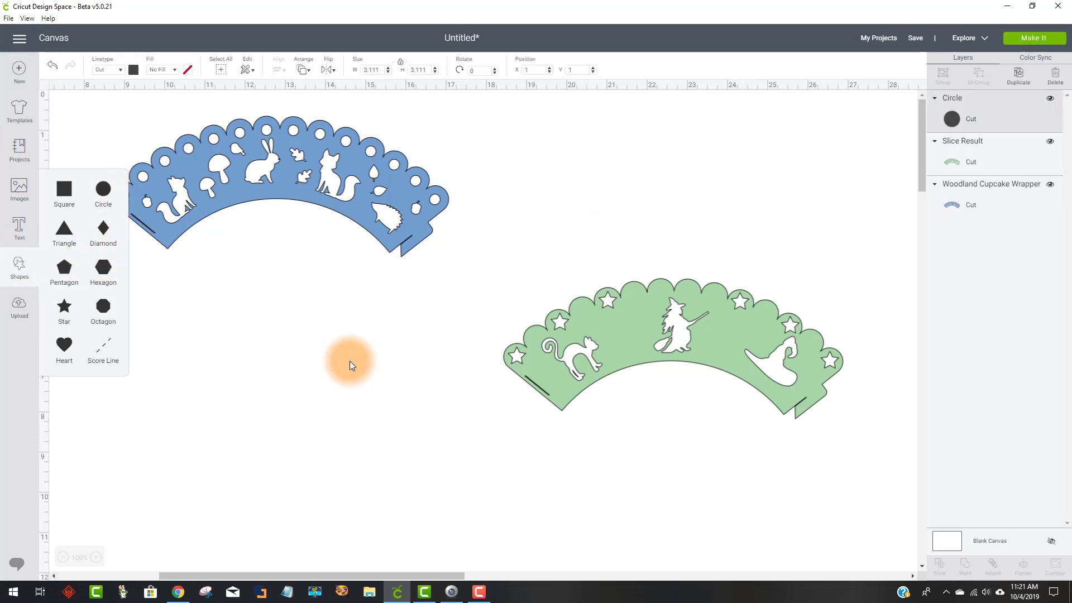
pyautogui.moveTo(245, 576); pyautogui.dragTo(155, 575)
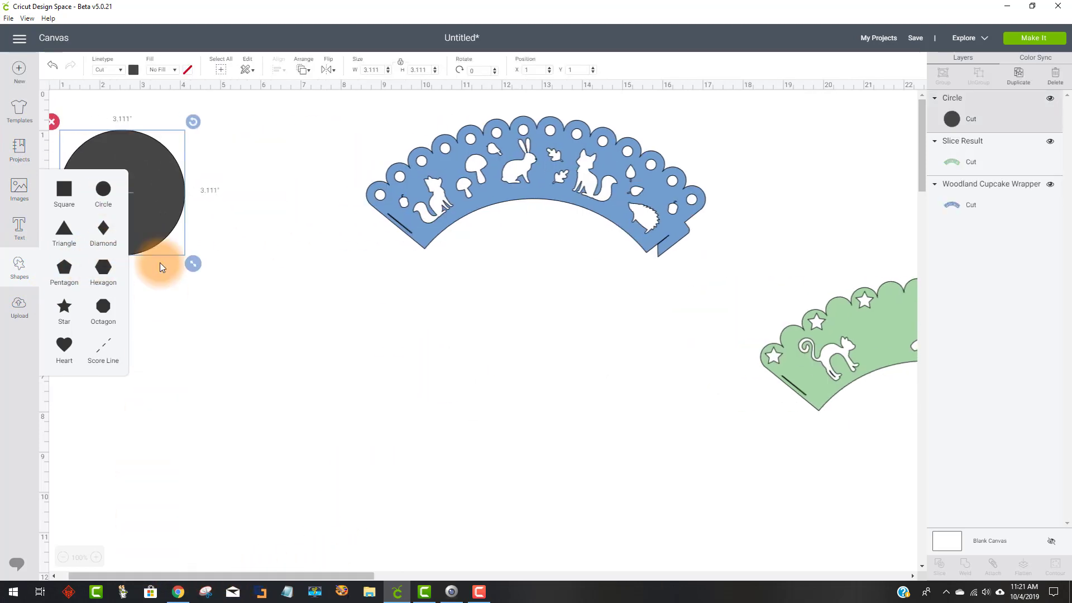
pyautogui.moveTo(146, 240); pyautogui.dragTo(451, 423)
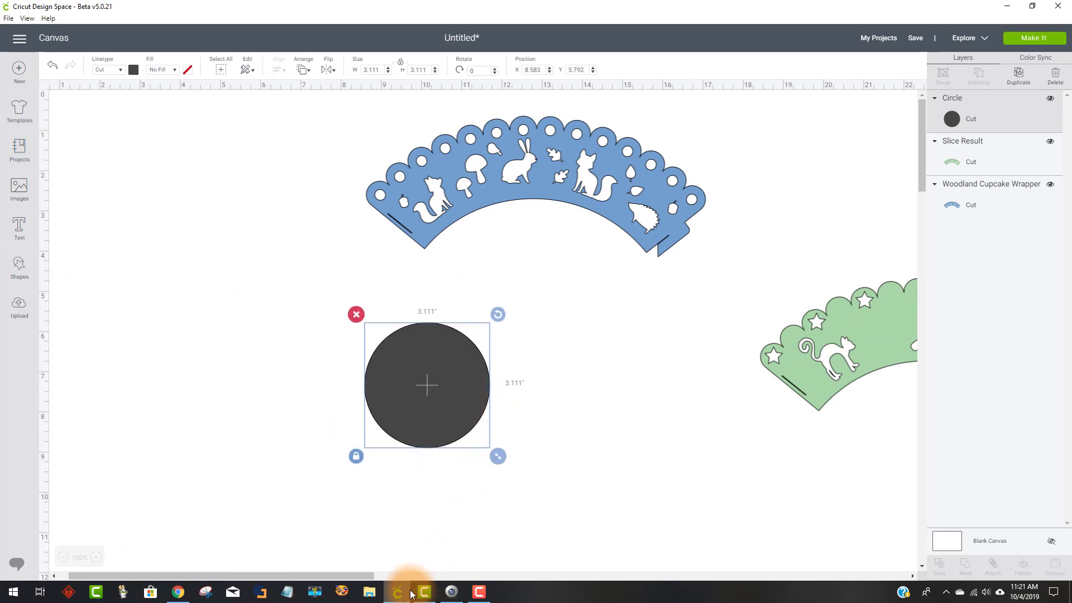
pyautogui.moveTo(303, 573); pyautogui.dragTo(414, 574)
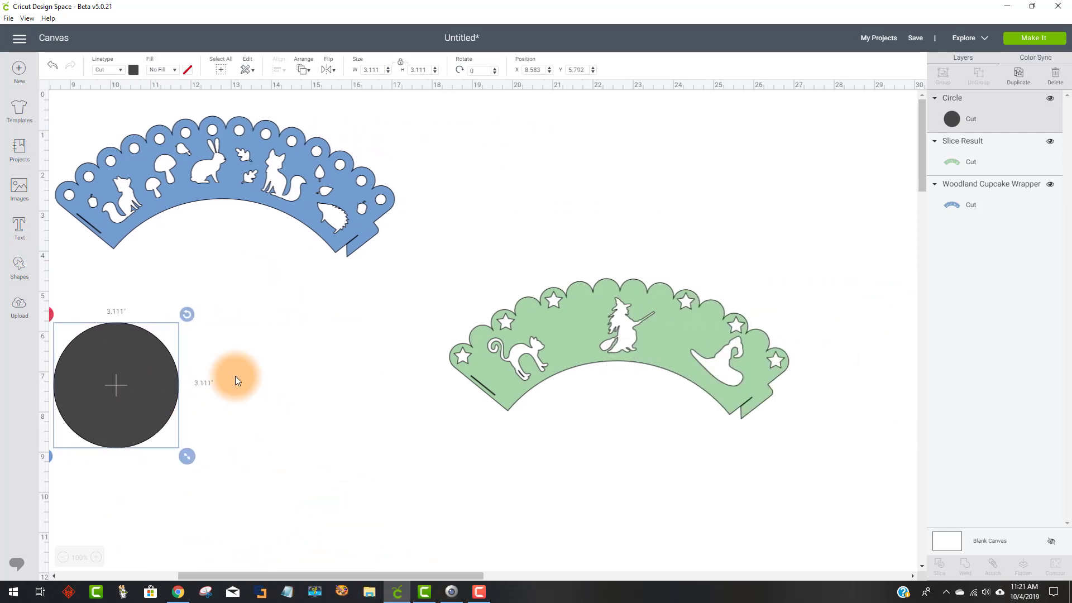
pyautogui.moveTo(186, 383); pyautogui.dragTo(361, 376)
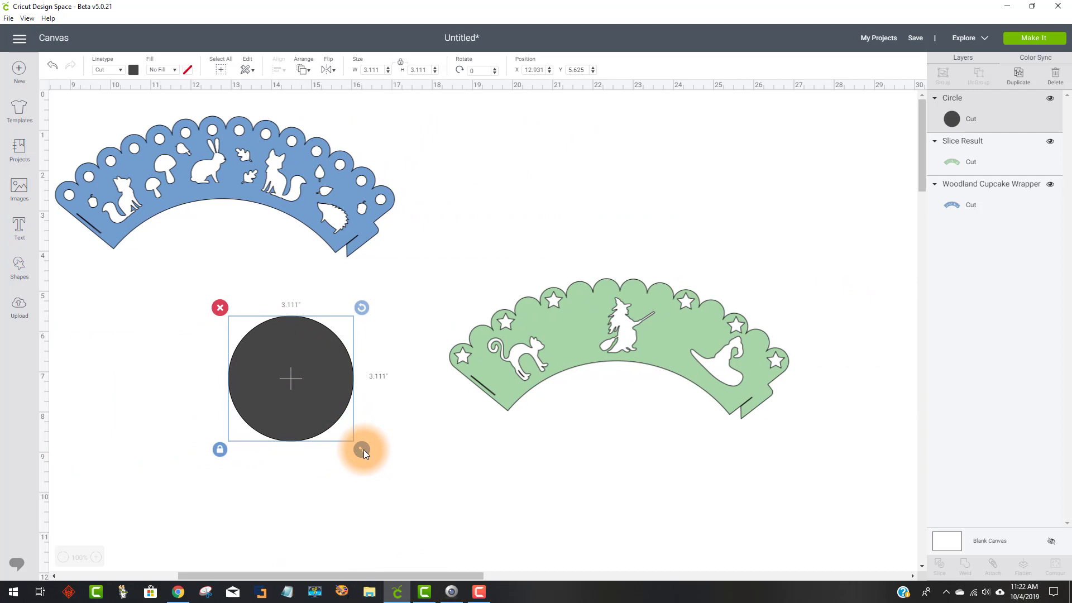
pyautogui.moveTo(363, 450); pyautogui.dragTo(296, 400)
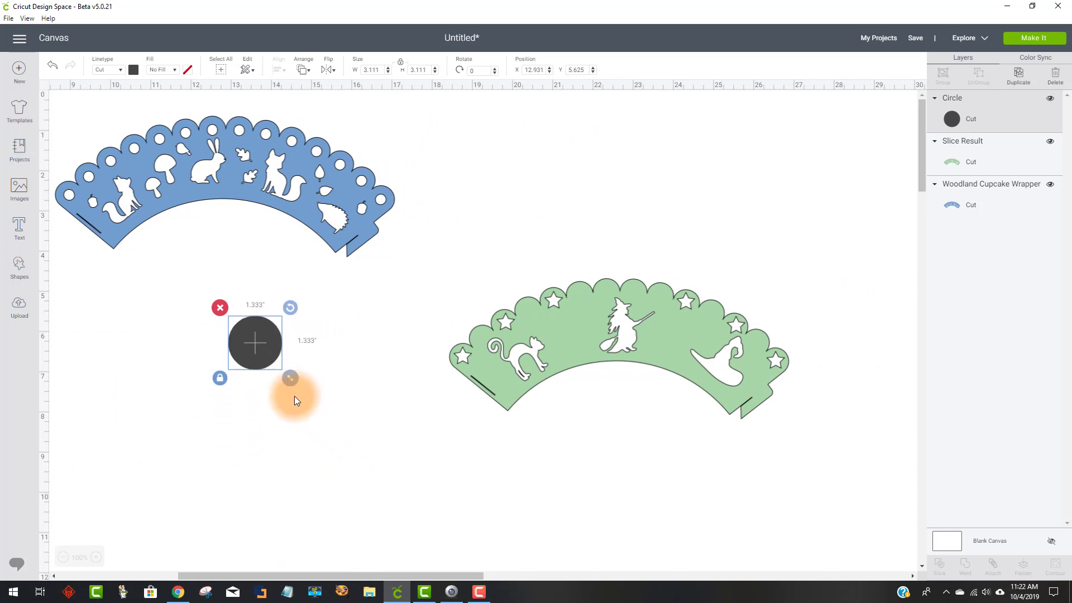
# - Duplicate the circle, offset the copy over the first, and make it grey
pyautogui.click(1018, 76)
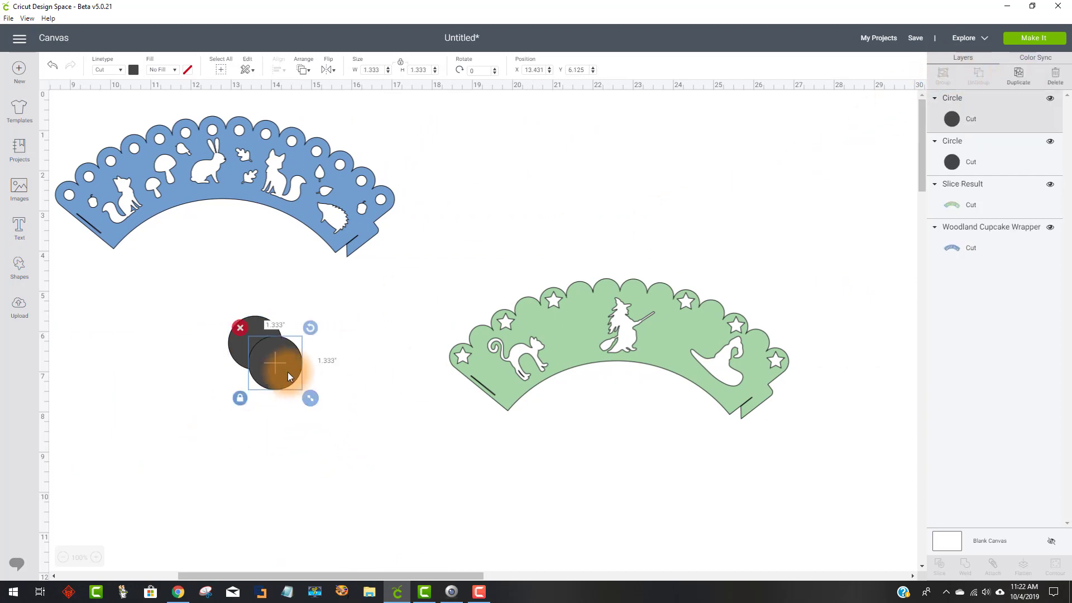
pyautogui.moveTo(282, 366)
pyautogui.mouseDown()
pyautogui.moveTo(270, 350)
pyautogui.moveTo(342, 384)
pyautogui.moveTo(270, 350)
pyautogui.mouseUp()
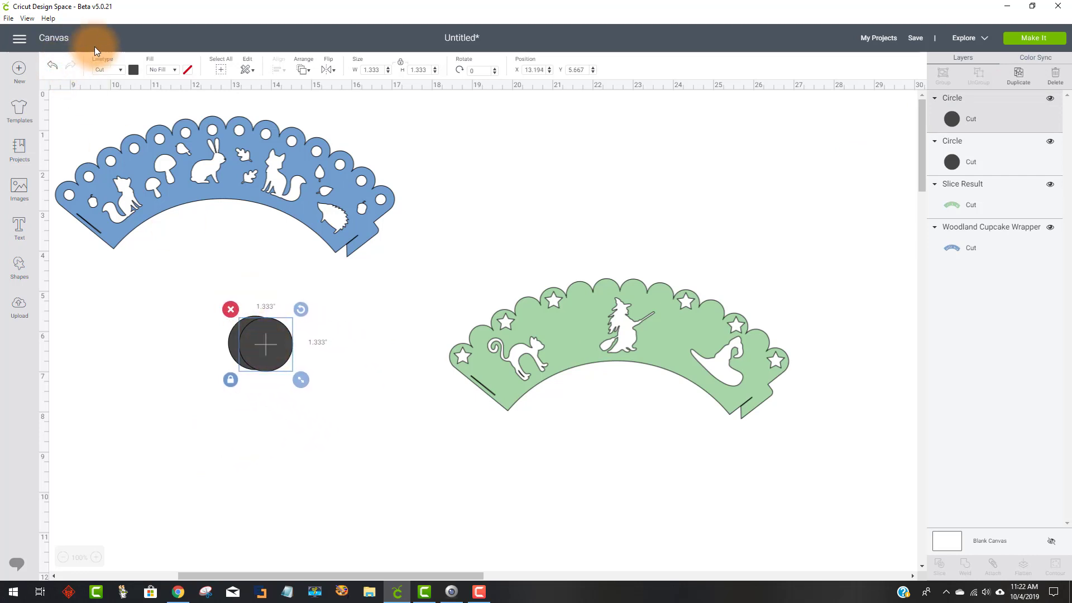
pyautogui.click(133, 69)
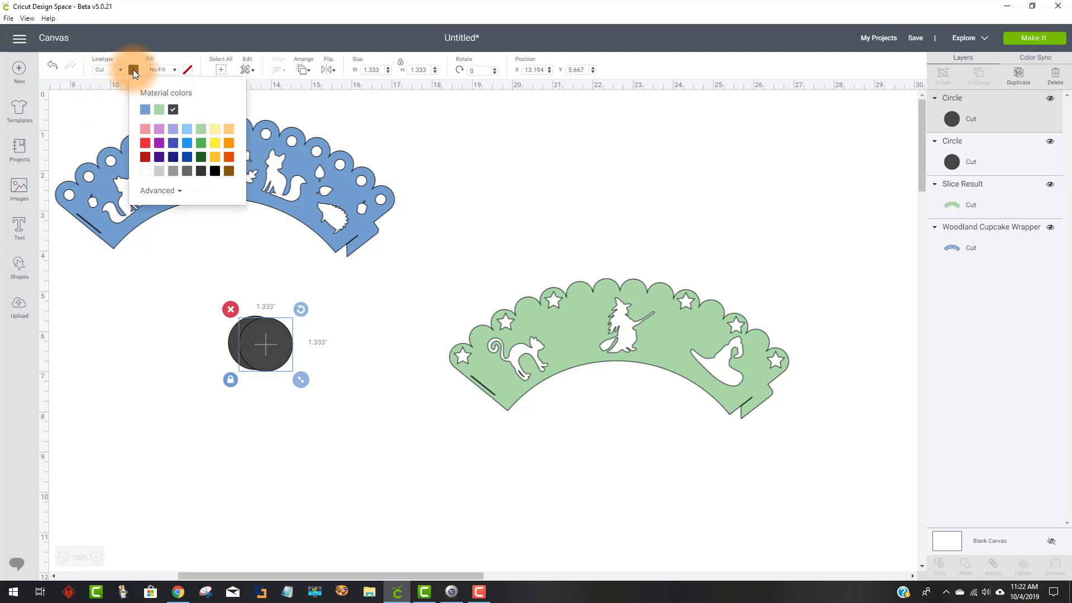
pyautogui.click(169, 173)
pyautogui.click(357, 378)
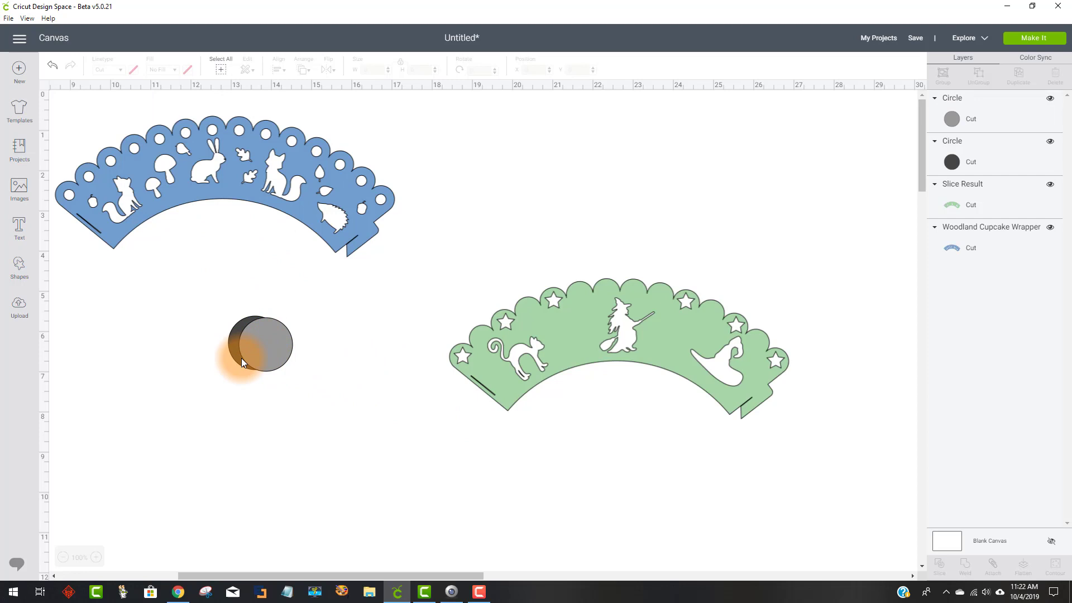
# - Adjust the grey circle's overlap, select both circles and slice them into crescents
pyautogui.moveTo(257, 372)
pyautogui.mouseDown()
pyautogui.moveTo(252, 312)
pyautogui.moveTo(240, 353)
pyautogui.mouseUp()
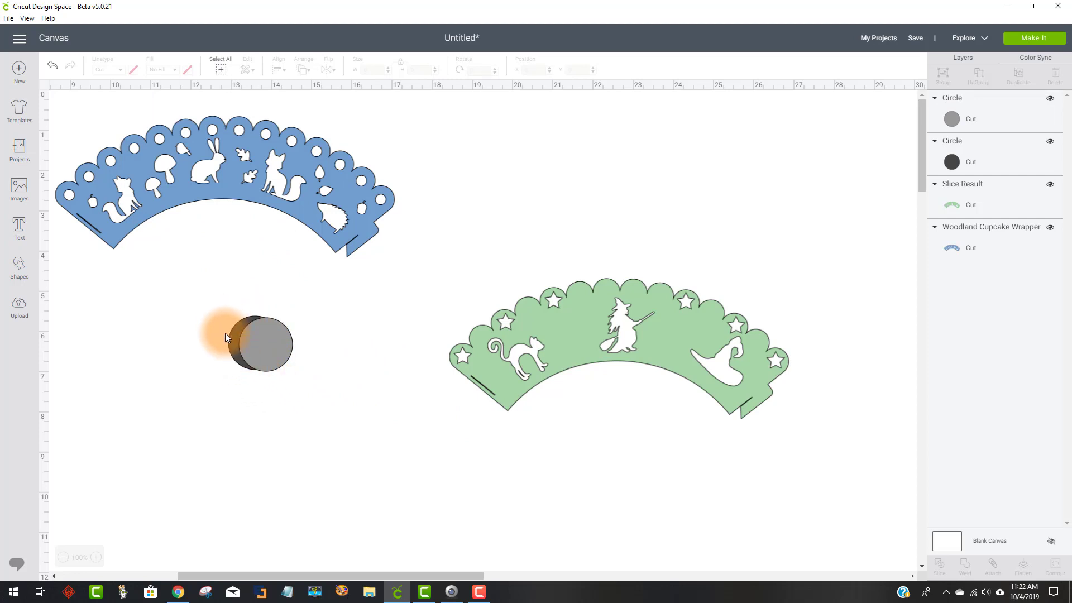
pyautogui.moveTo(270, 366)
pyautogui.mouseDown()
pyautogui.moveTo(291, 373)
pyautogui.moveTo(270, 364)
pyautogui.mouseUp()
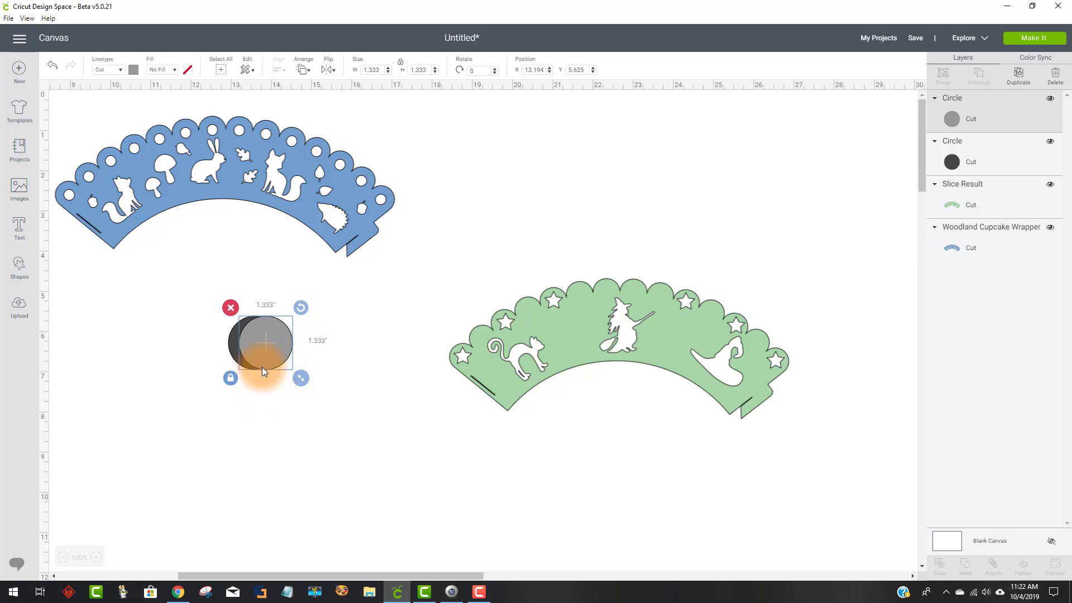
pyautogui.moveTo(310, 427); pyautogui.dragTo(194, 294)
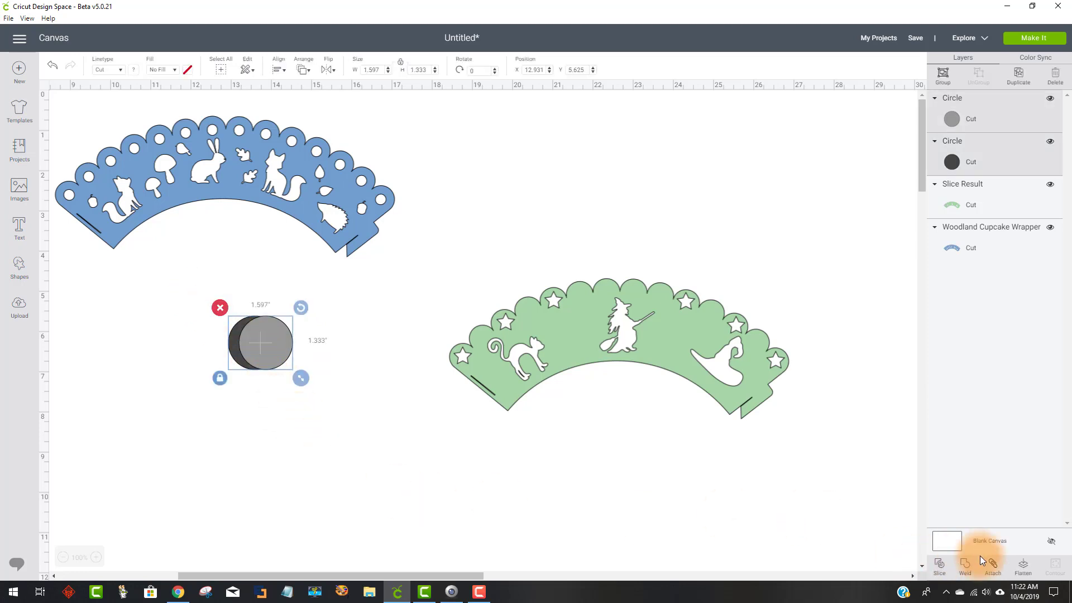
pyautogui.click(940, 565)
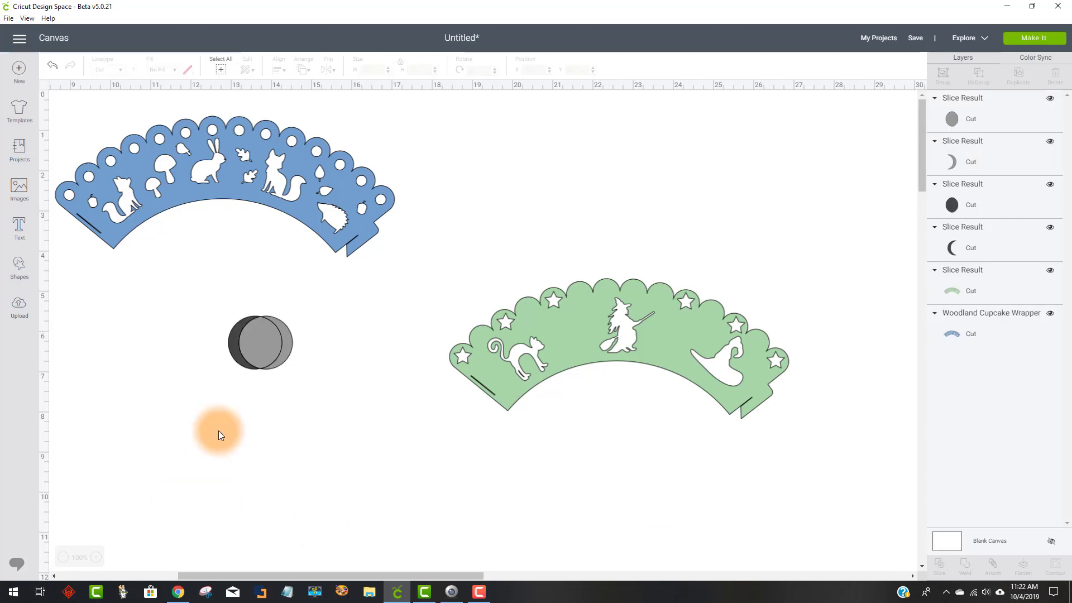
# - Separate the sliced pieces and place the dark crescent left of the witch, tilted to about 340°
pyautogui.moveTo(260, 350); pyautogui.dragTo(303, 431)
pyautogui.moveTo(240, 360); pyautogui.dragTo(564, 339)
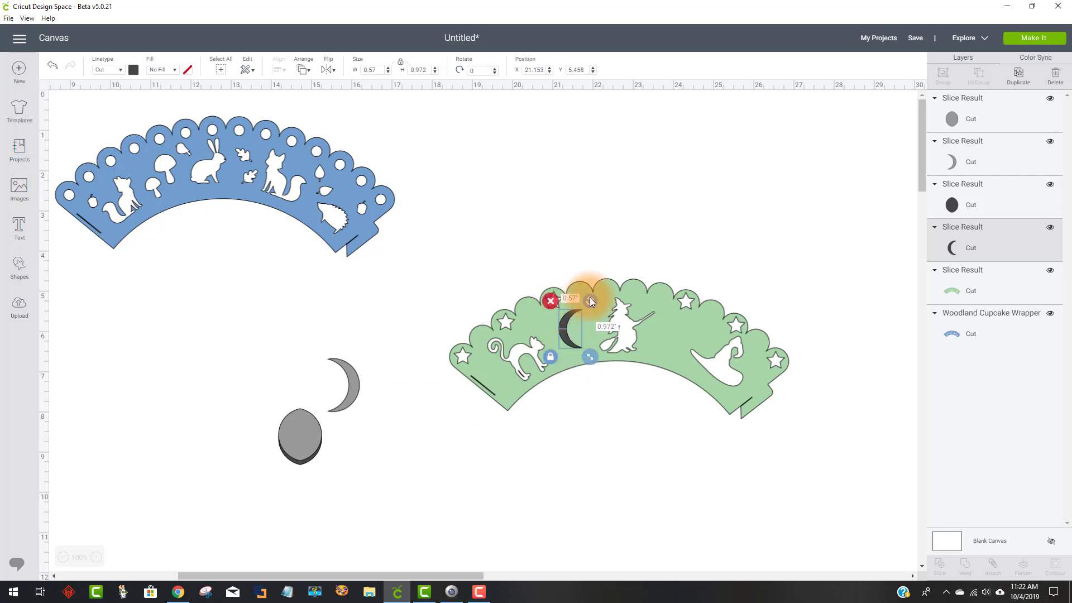
pyautogui.moveTo(590, 301); pyautogui.dragTo(577, 295)
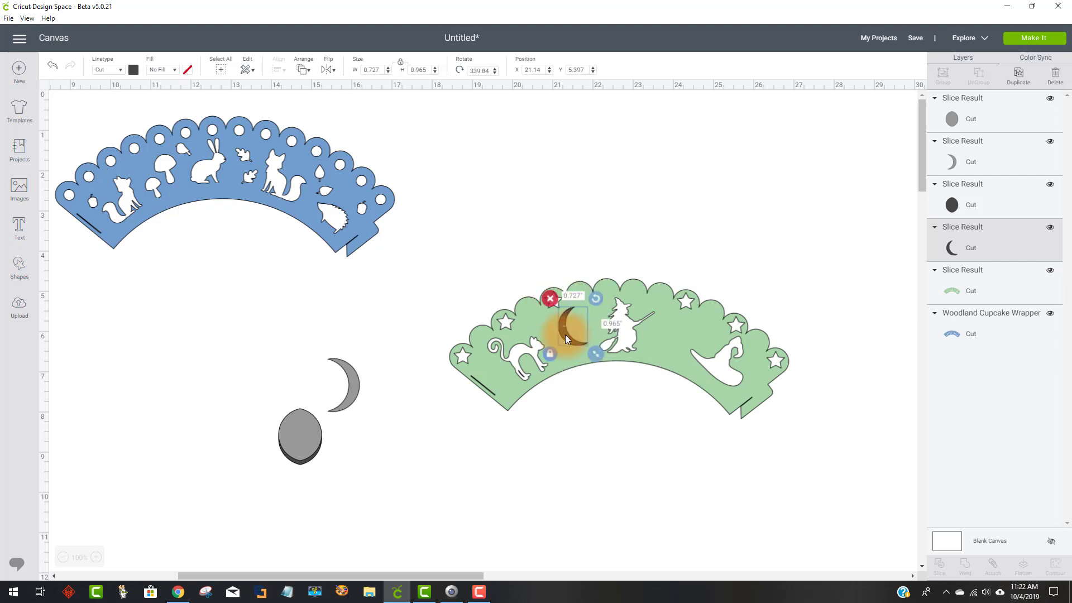
pyautogui.moveTo(564, 334); pyautogui.dragTo(567, 339)
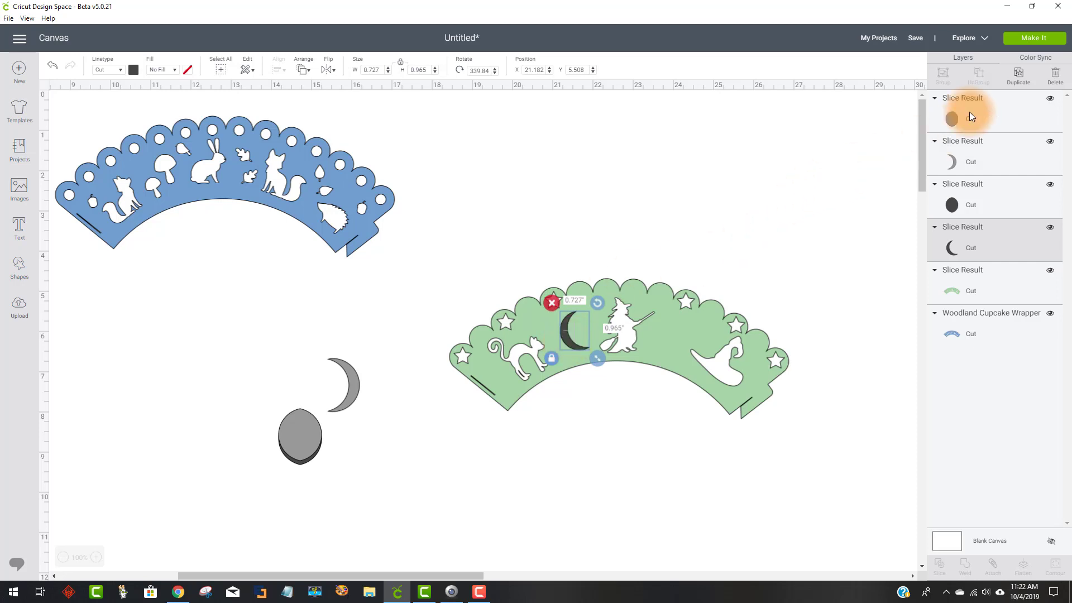
# - Duplicate the crescent, flip the copy horizontally, and position it right of the witch
pyautogui.click(1025, 72)
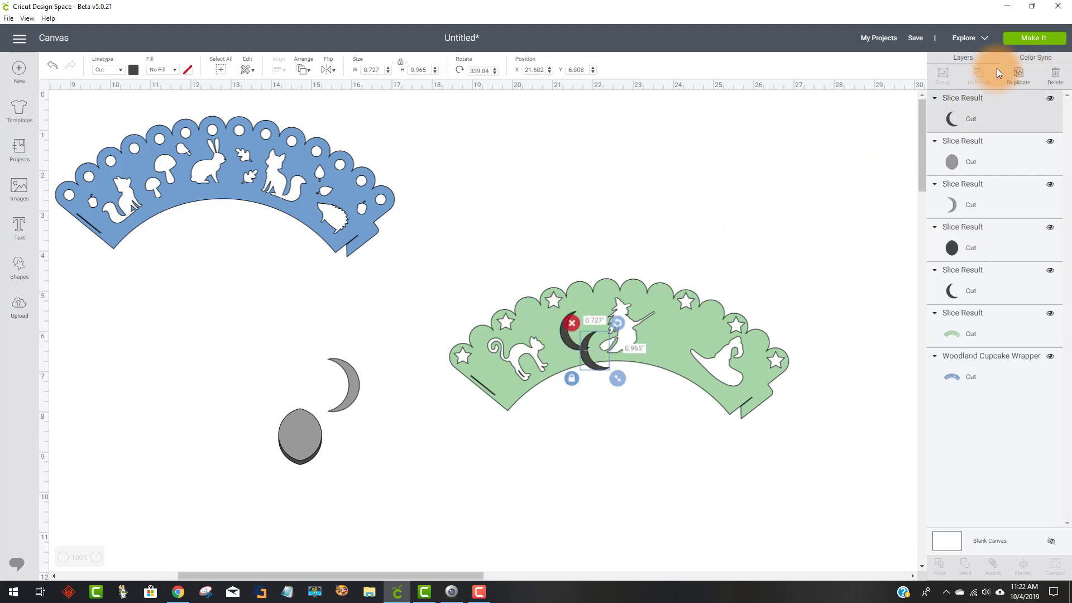
pyautogui.click(330, 73)
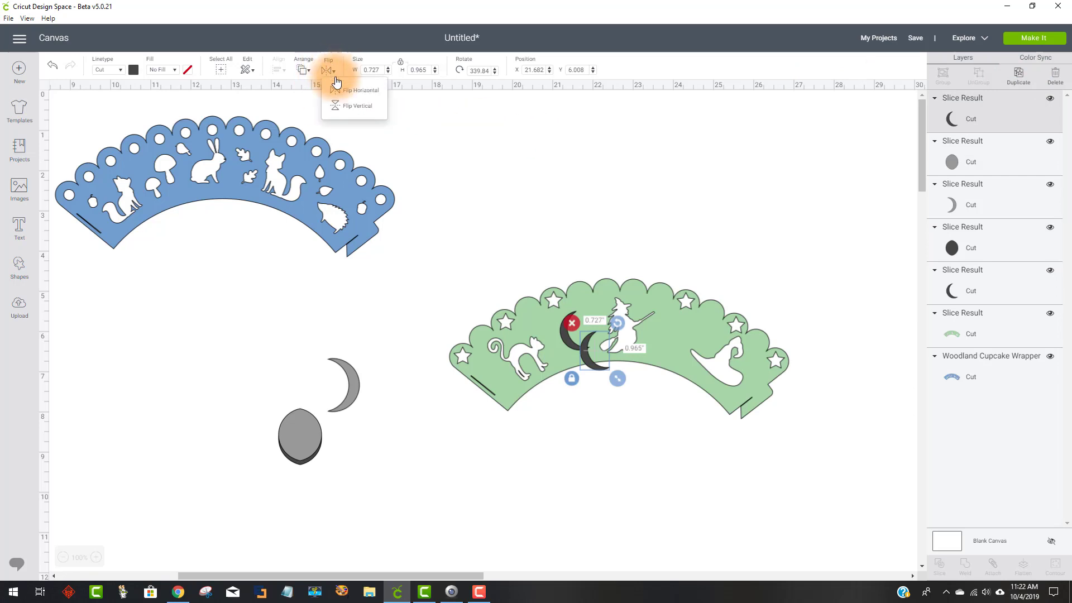
pyautogui.click(347, 86)
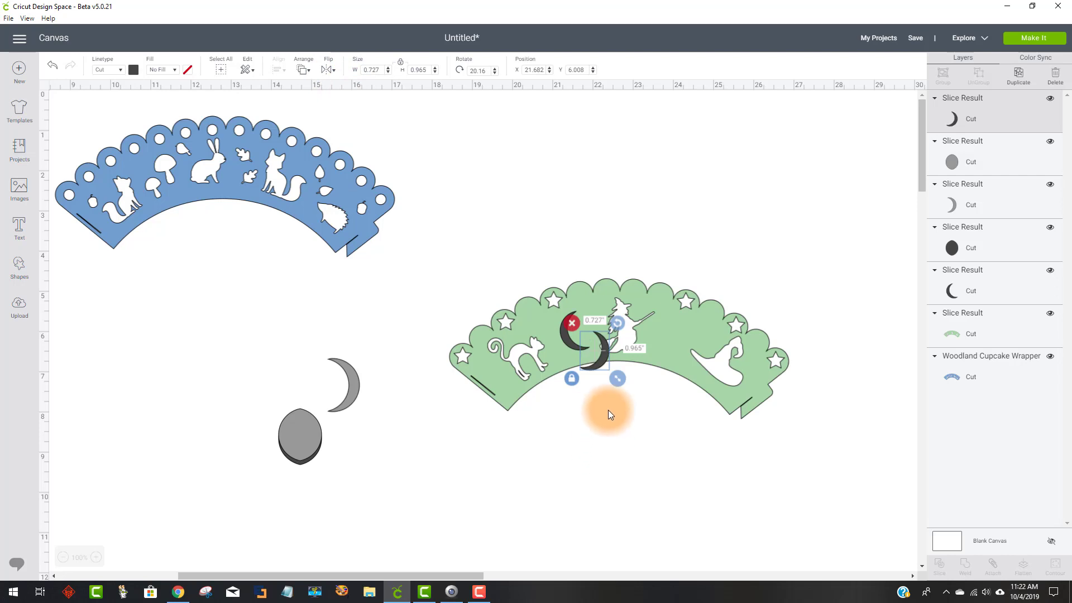
pyautogui.moveTo(603, 362); pyautogui.dragTo(685, 337)
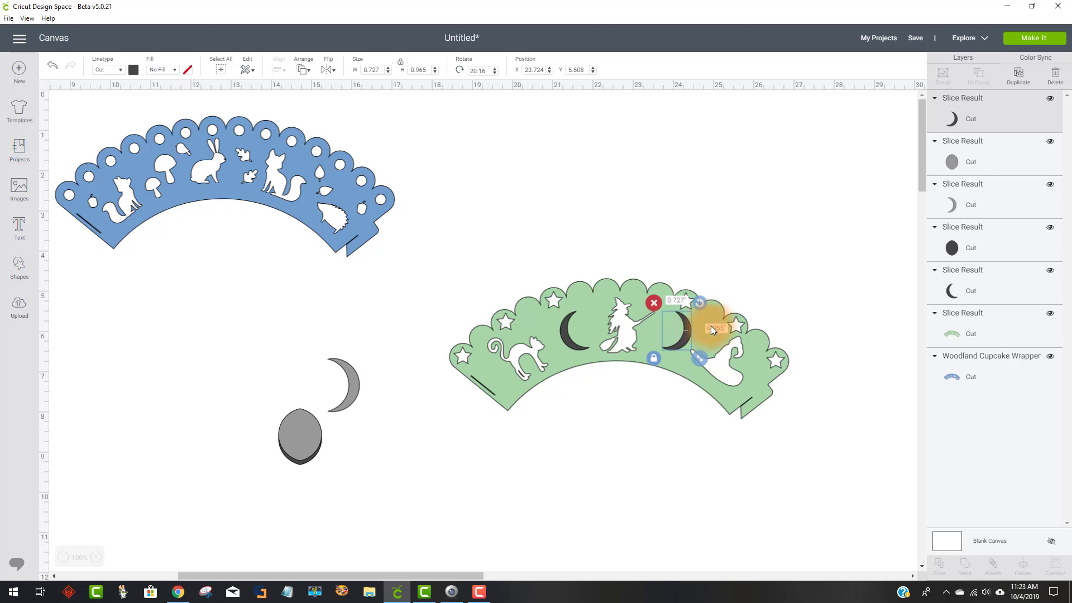
pyautogui.click(739, 220)
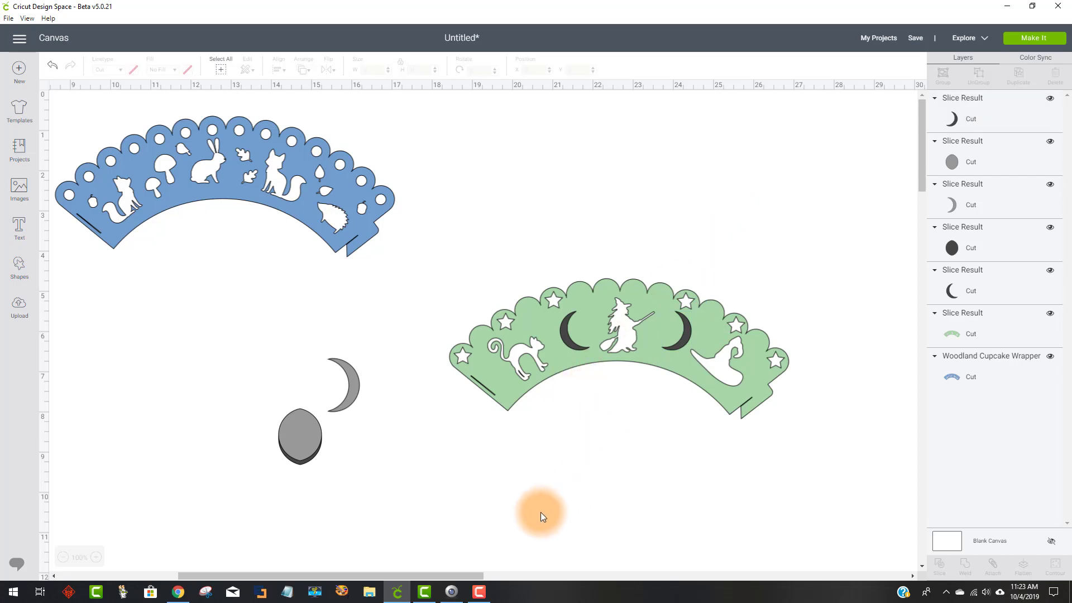
# - Slice the left crescent out of the green wrapper and drag both scraps aside
pyautogui.moveTo(686, 329); pyautogui.dragTo(683, 336)
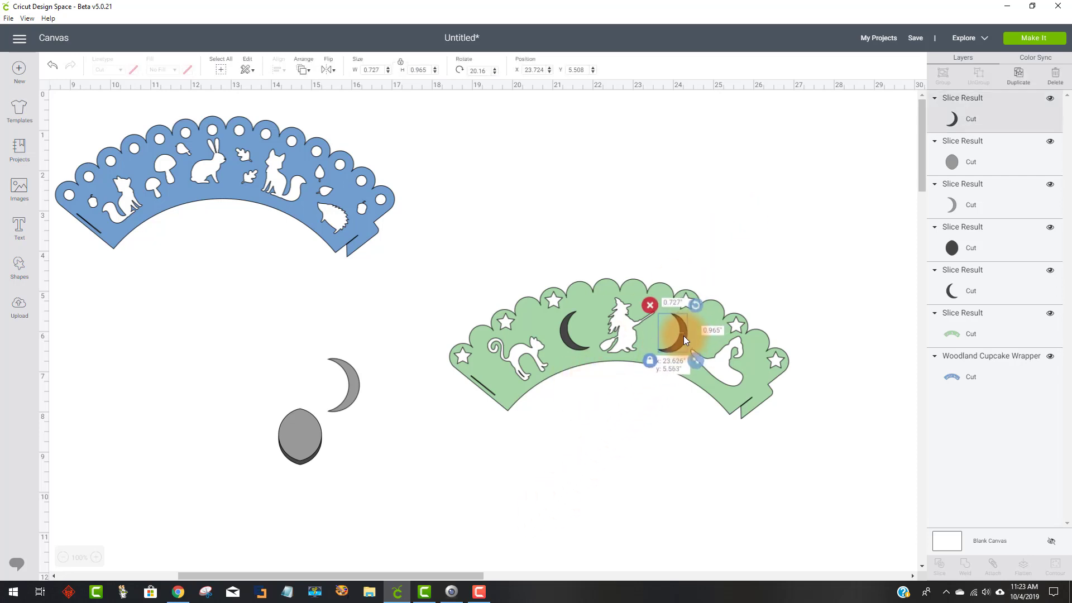
pyautogui.click(575, 346)
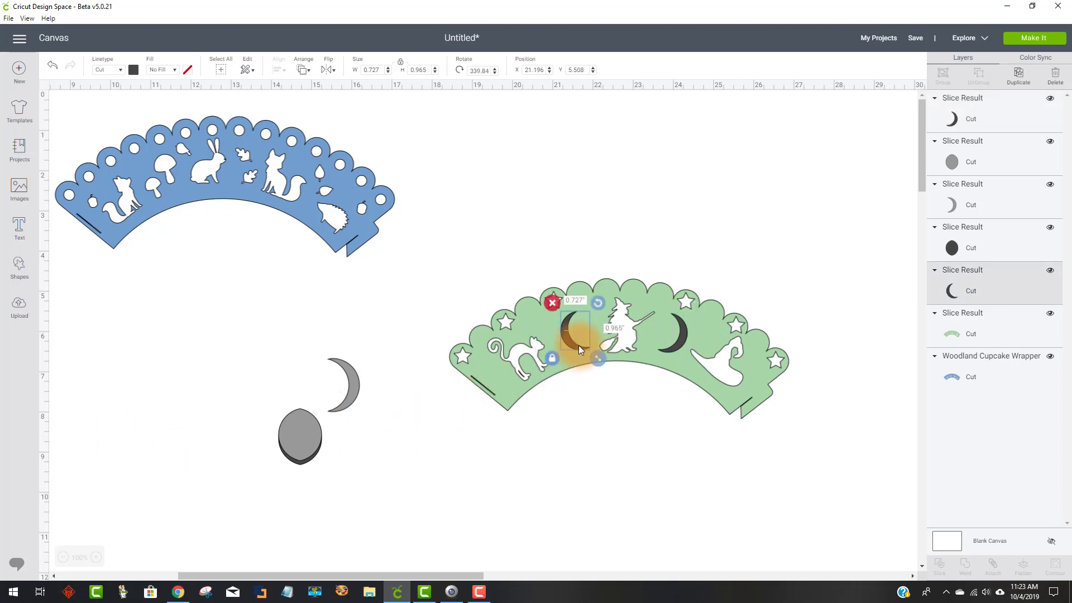
pyautogui.click(541, 327)
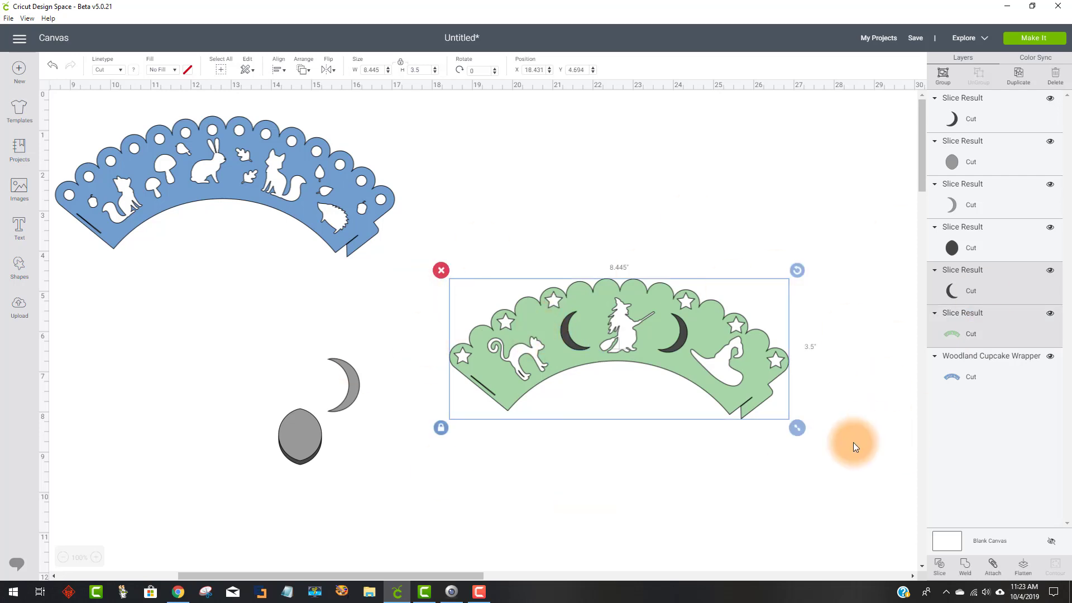
pyautogui.click(940, 563)
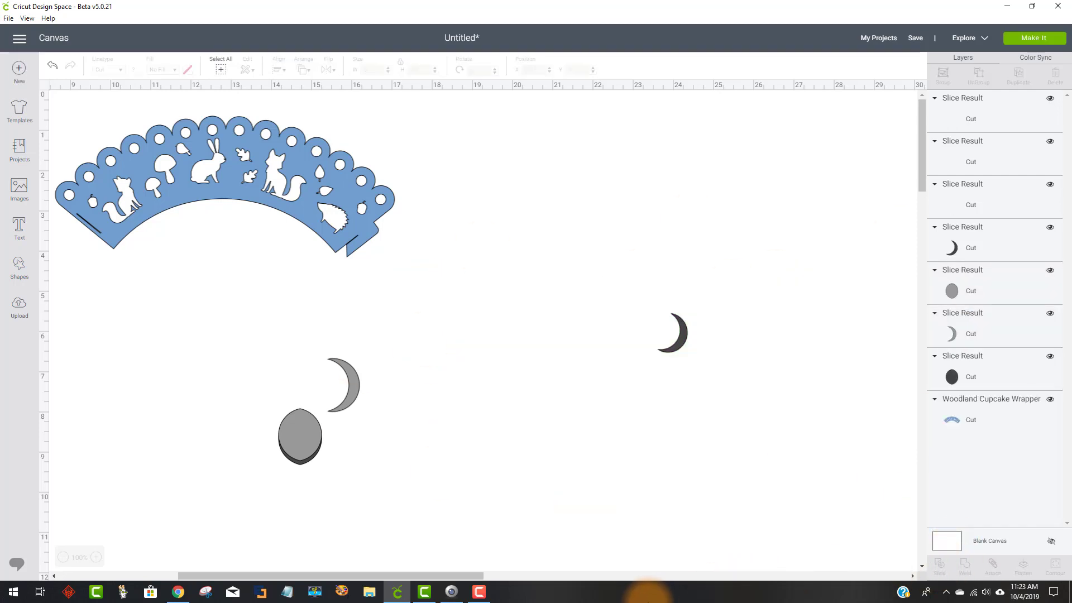
pyautogui.moveTo(568, 336); pyautogui.dragTo(294, 413)
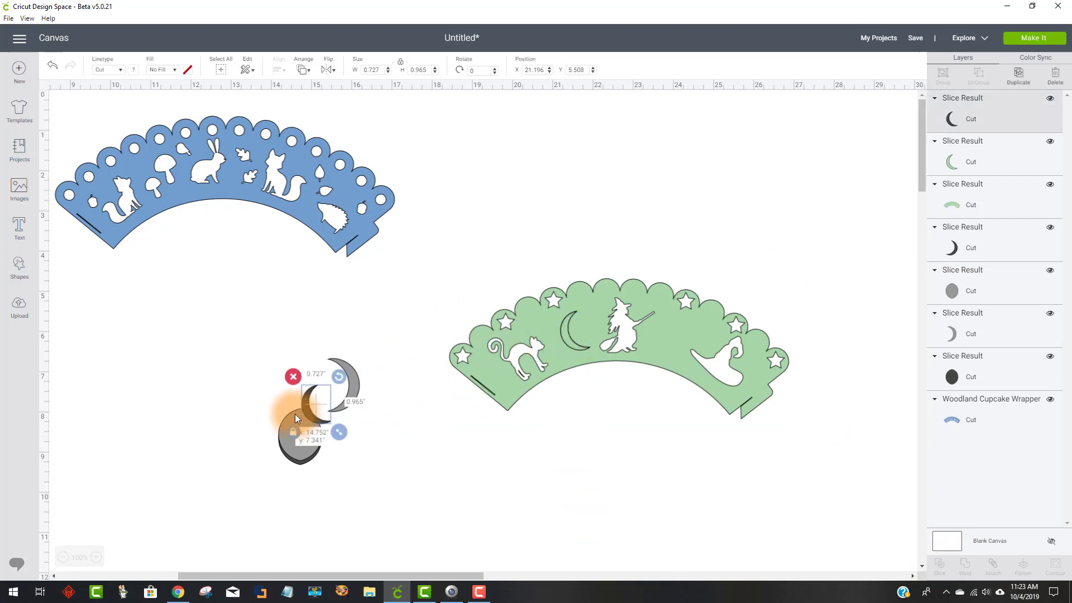
pyautogui.moveTo(566, 342); pyautogui.dragTo(334, 424)
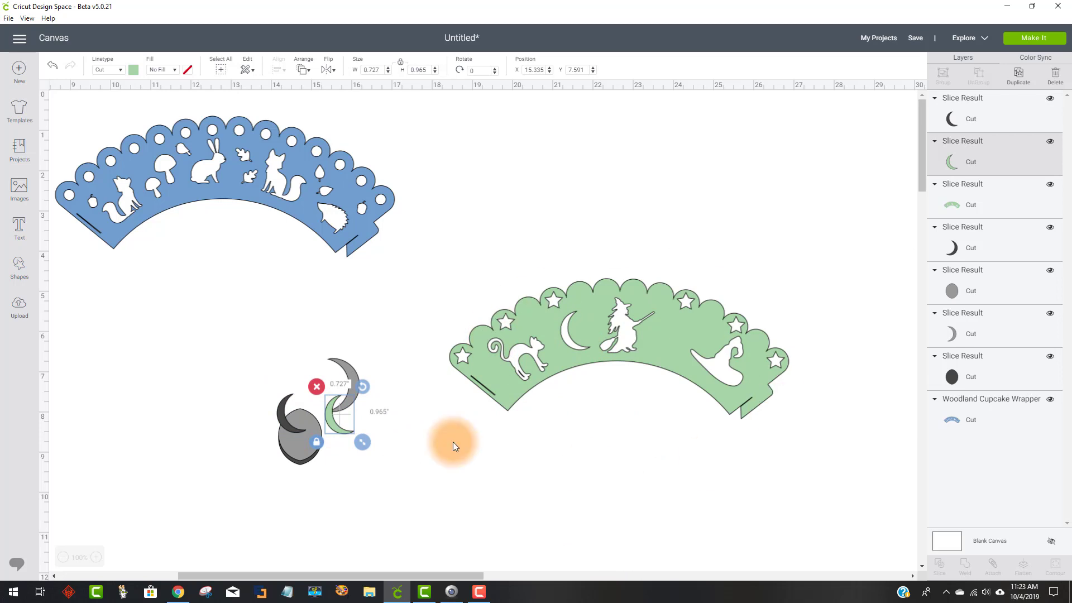
# - Send the green wrapper to the back, then slice the right crescent out of it
pyautogui.click(665, 349)
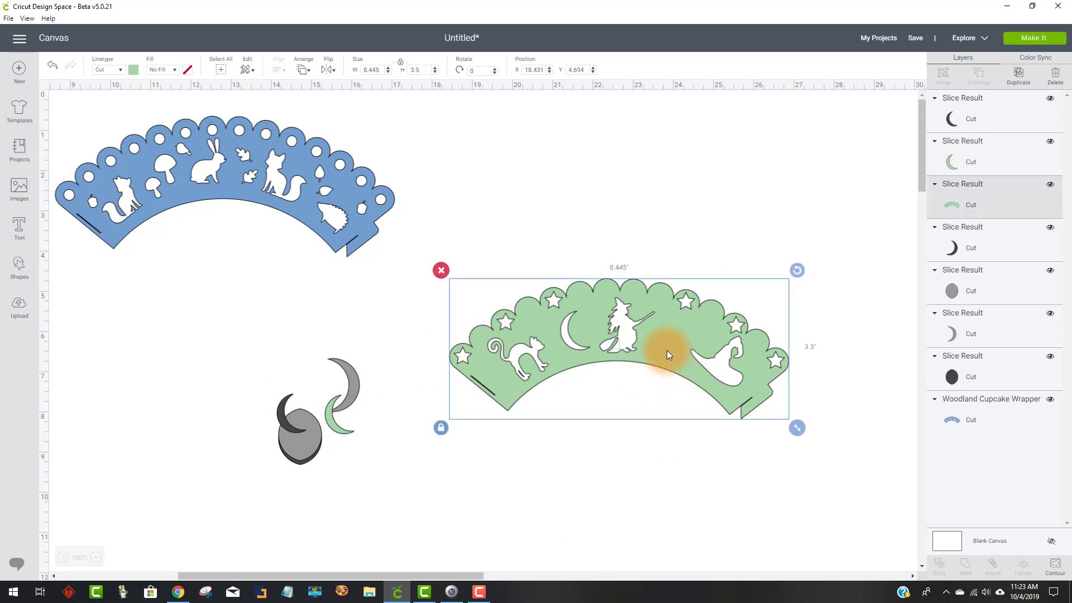
pyautogui.rightClick(666, 349)
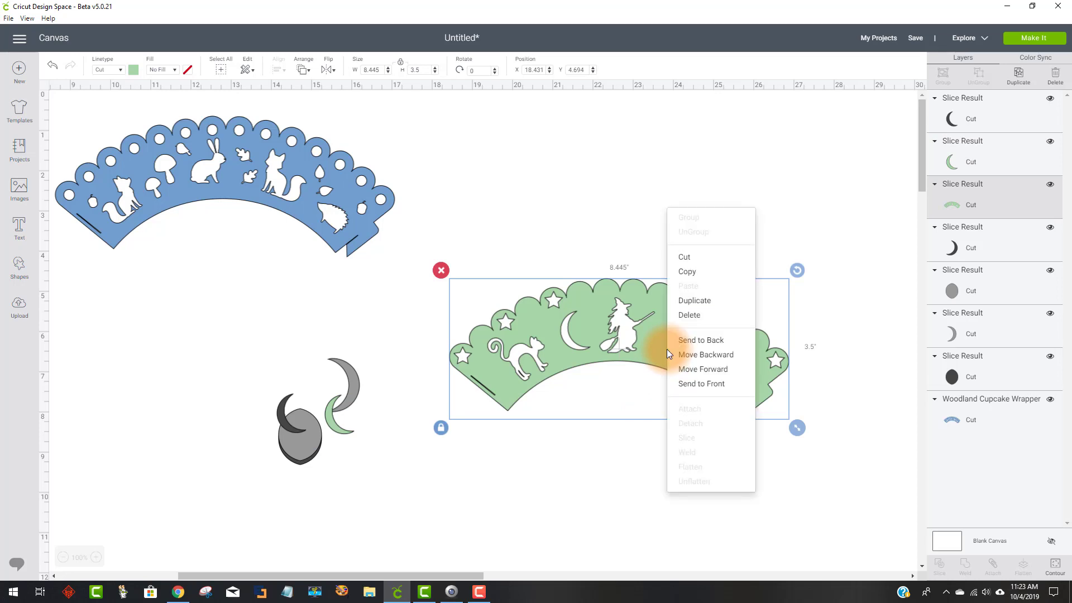
pyautogui.click(705, 341)
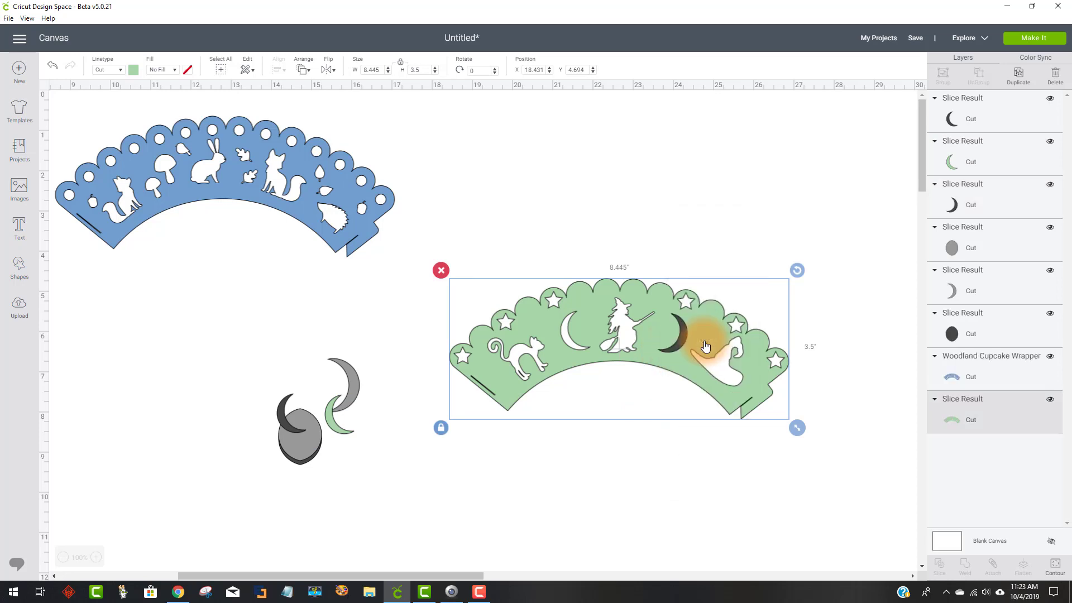
pyautogui.click(676, 348)
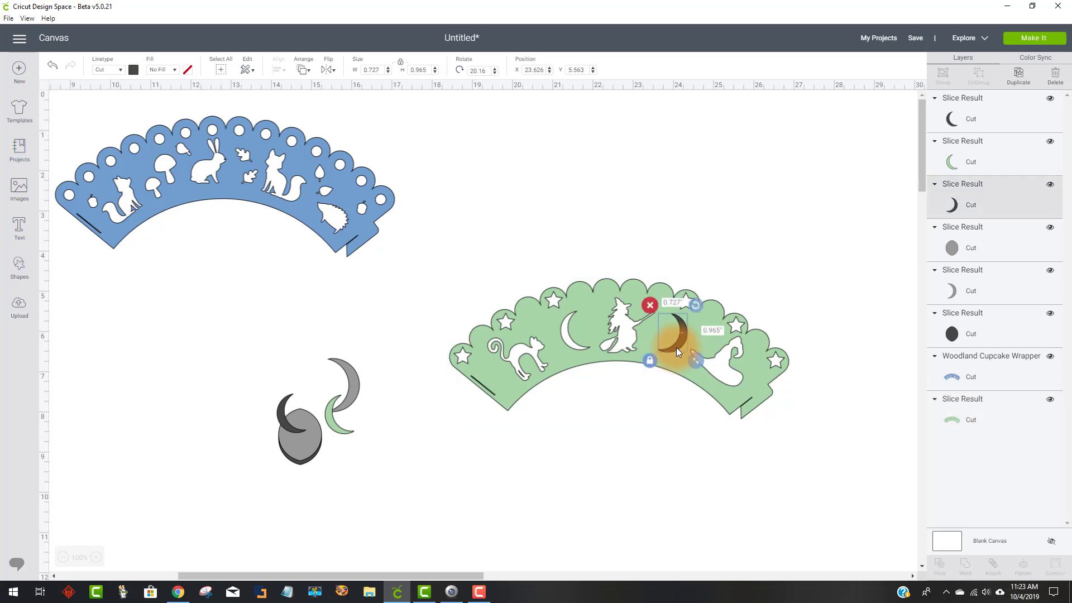
pyautogui.keyDown('shift'); pyautogui.click(705, 319); pyautogui.keyUp('shift')
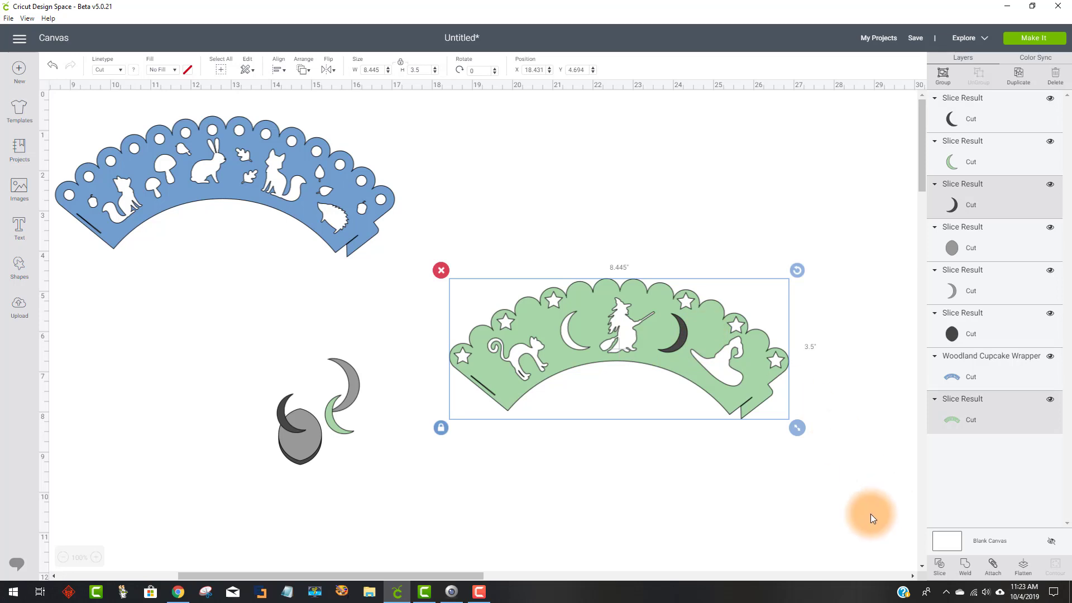
pyautogui.click(941, 571)
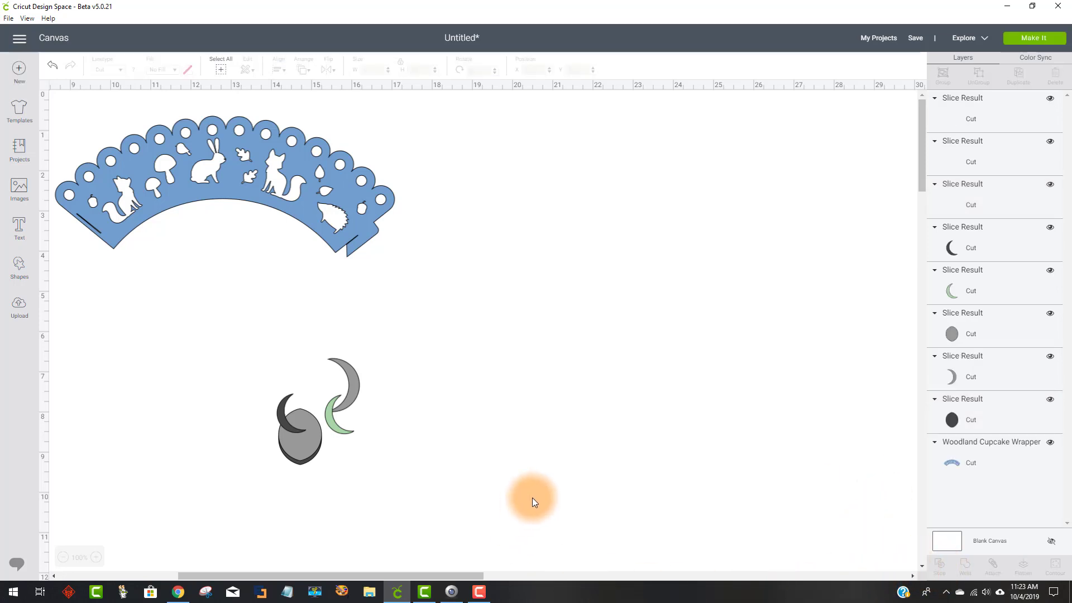
# - Drag the right moon scraps aside, color the wrapper orange, and move it beside the blue wrapper
pyautogui.moveTo(681, 334); pyautogui.dragTo(328, 383)
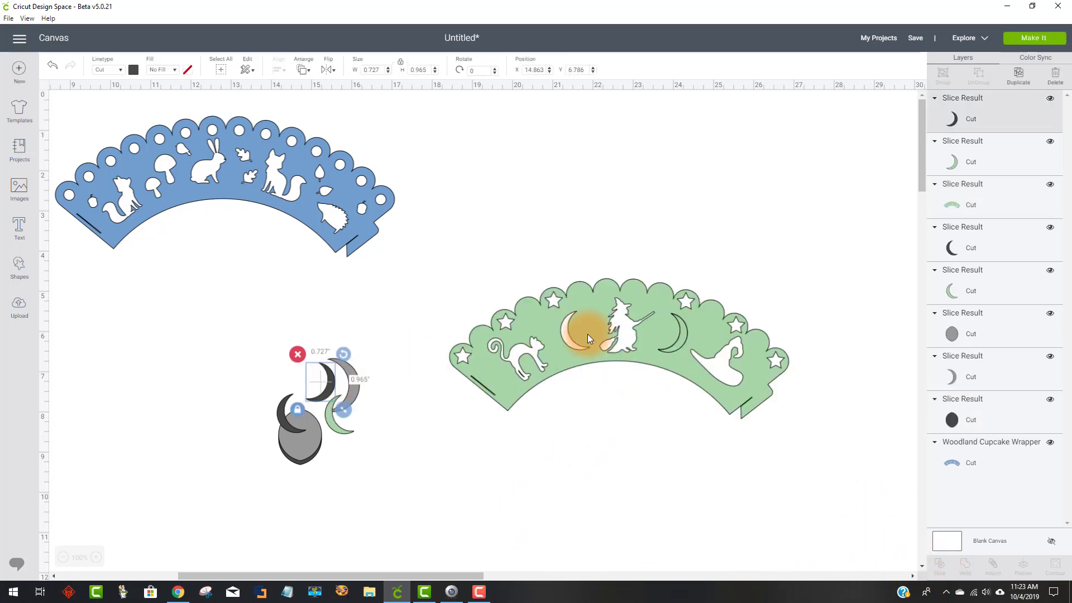
pyautogui.moveTo(685, 333); pyautogui.dragTo(357, 384)
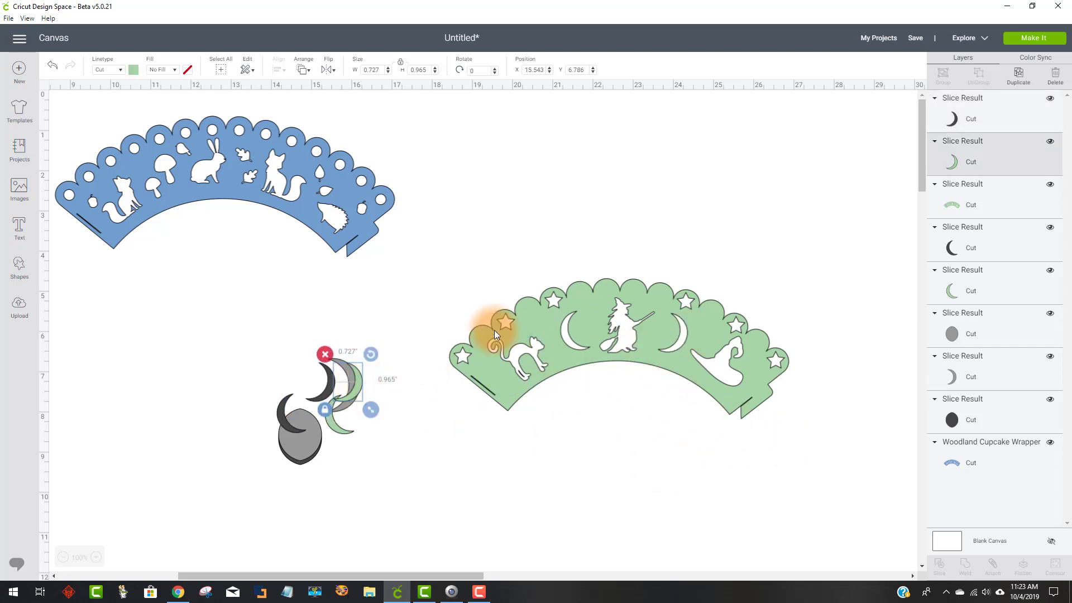
pyautogui.moveTo(809, 447); pyautogui.dragTo(405, 295)
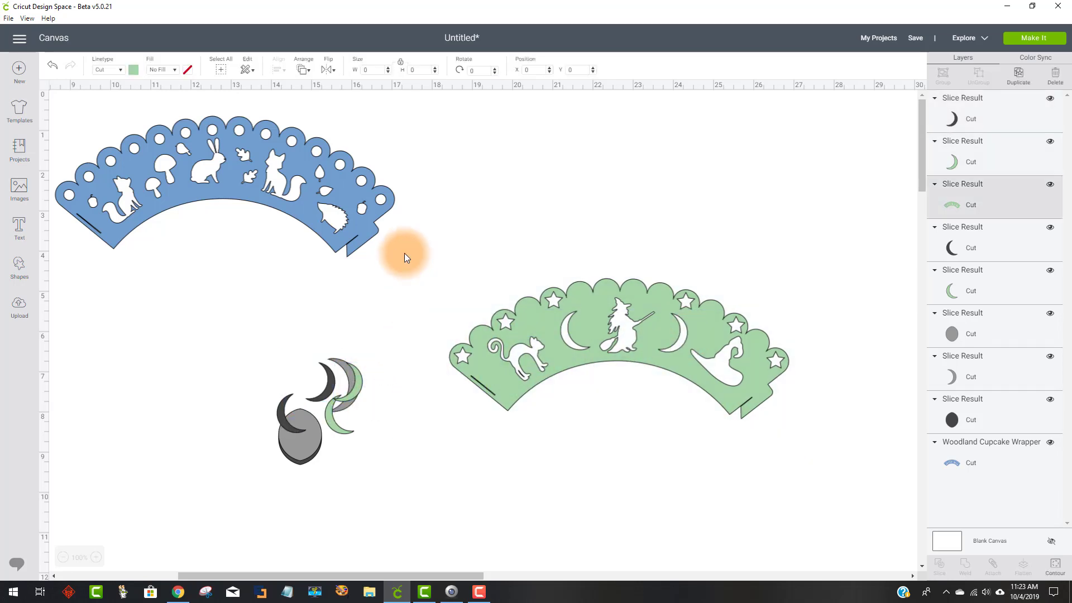
pyautogui.click(132, 69)
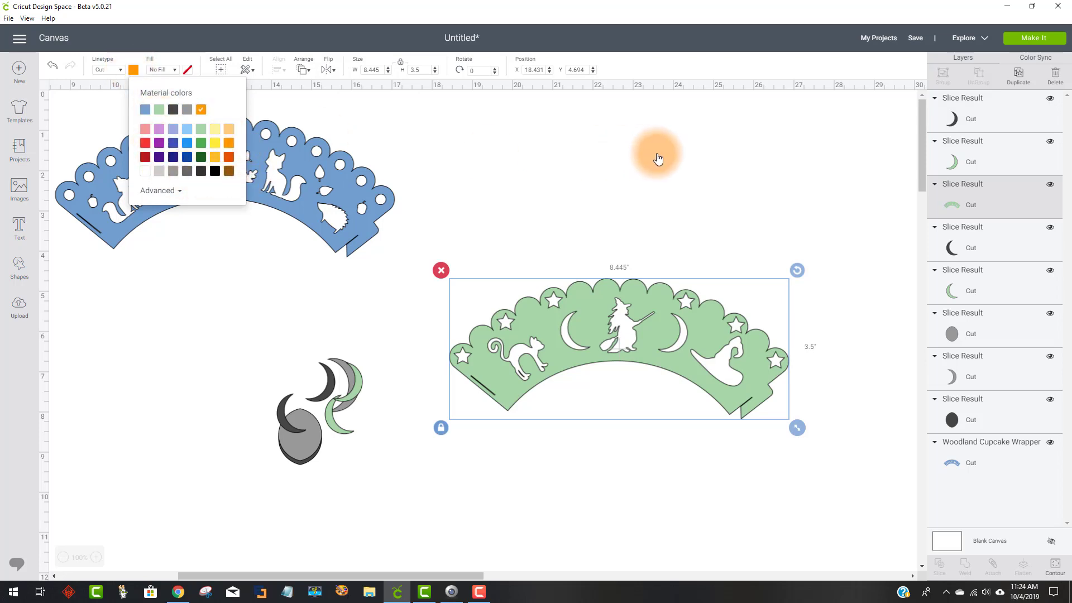
pyautogui.moveTo(668, 366); pyautogui.dragTo(645, 204)
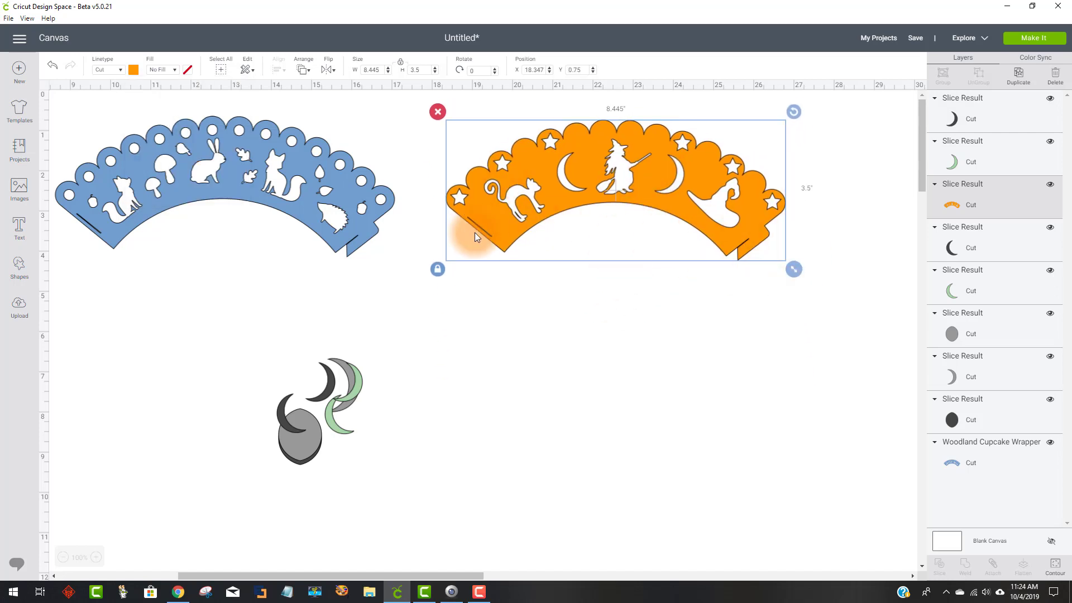
pyautogui.moveTo(205, 328); pyautogui.dragTo(377, 490)
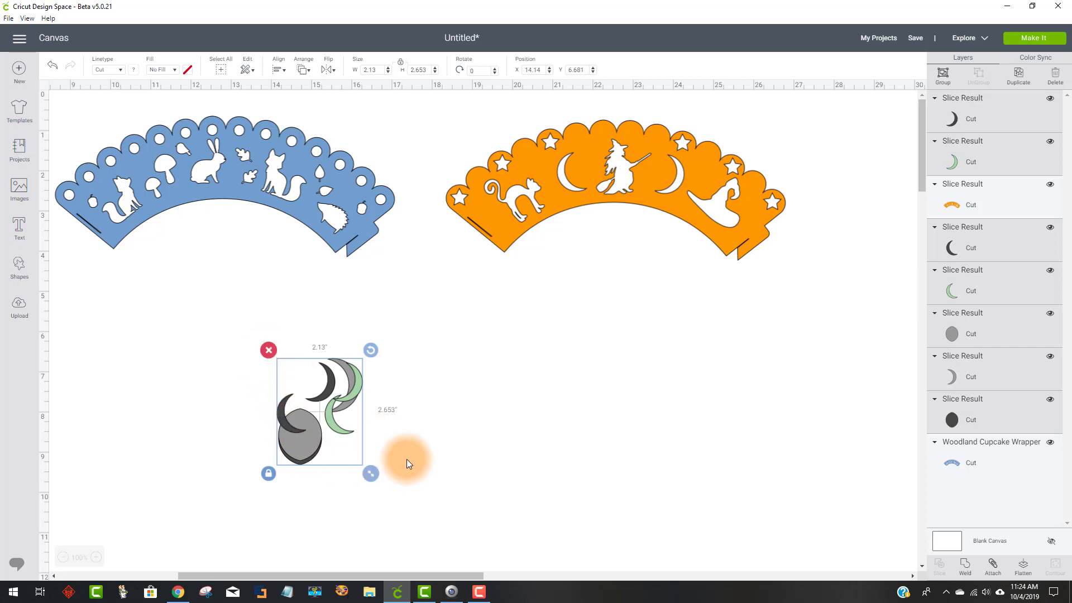
# - Delete the leftover moon scraps and the blue woodland wrapper, then zoom out
pyautogui.press('Delete')
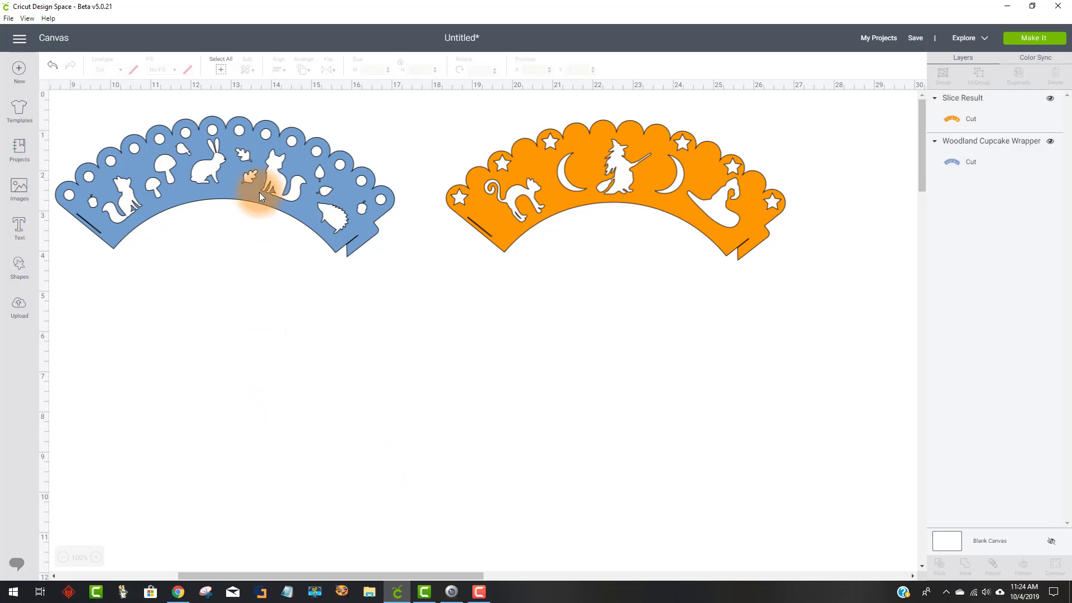
pyautogui.moveTo(181, 174); pyautogui.dragTo(269, 319)
pyautogui.click(124, 257)
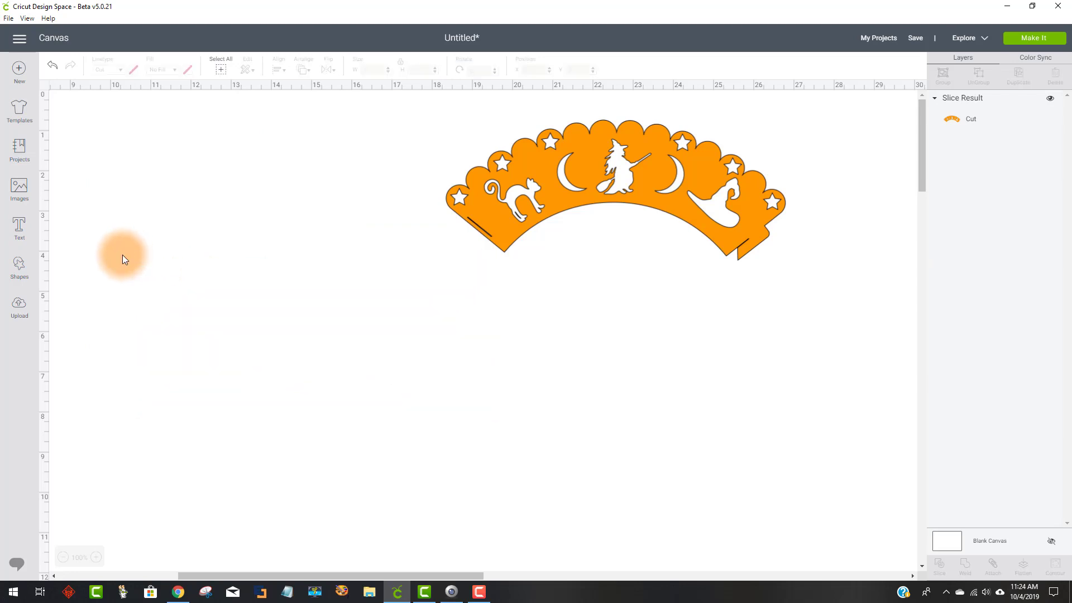
pyautogui.scroll(-1, 122, 254)
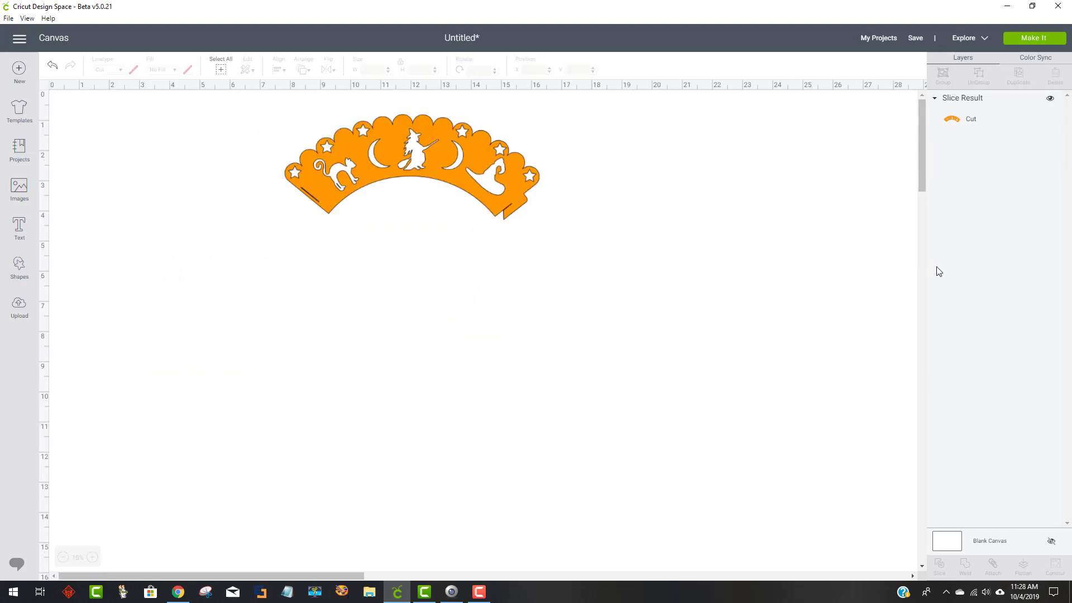